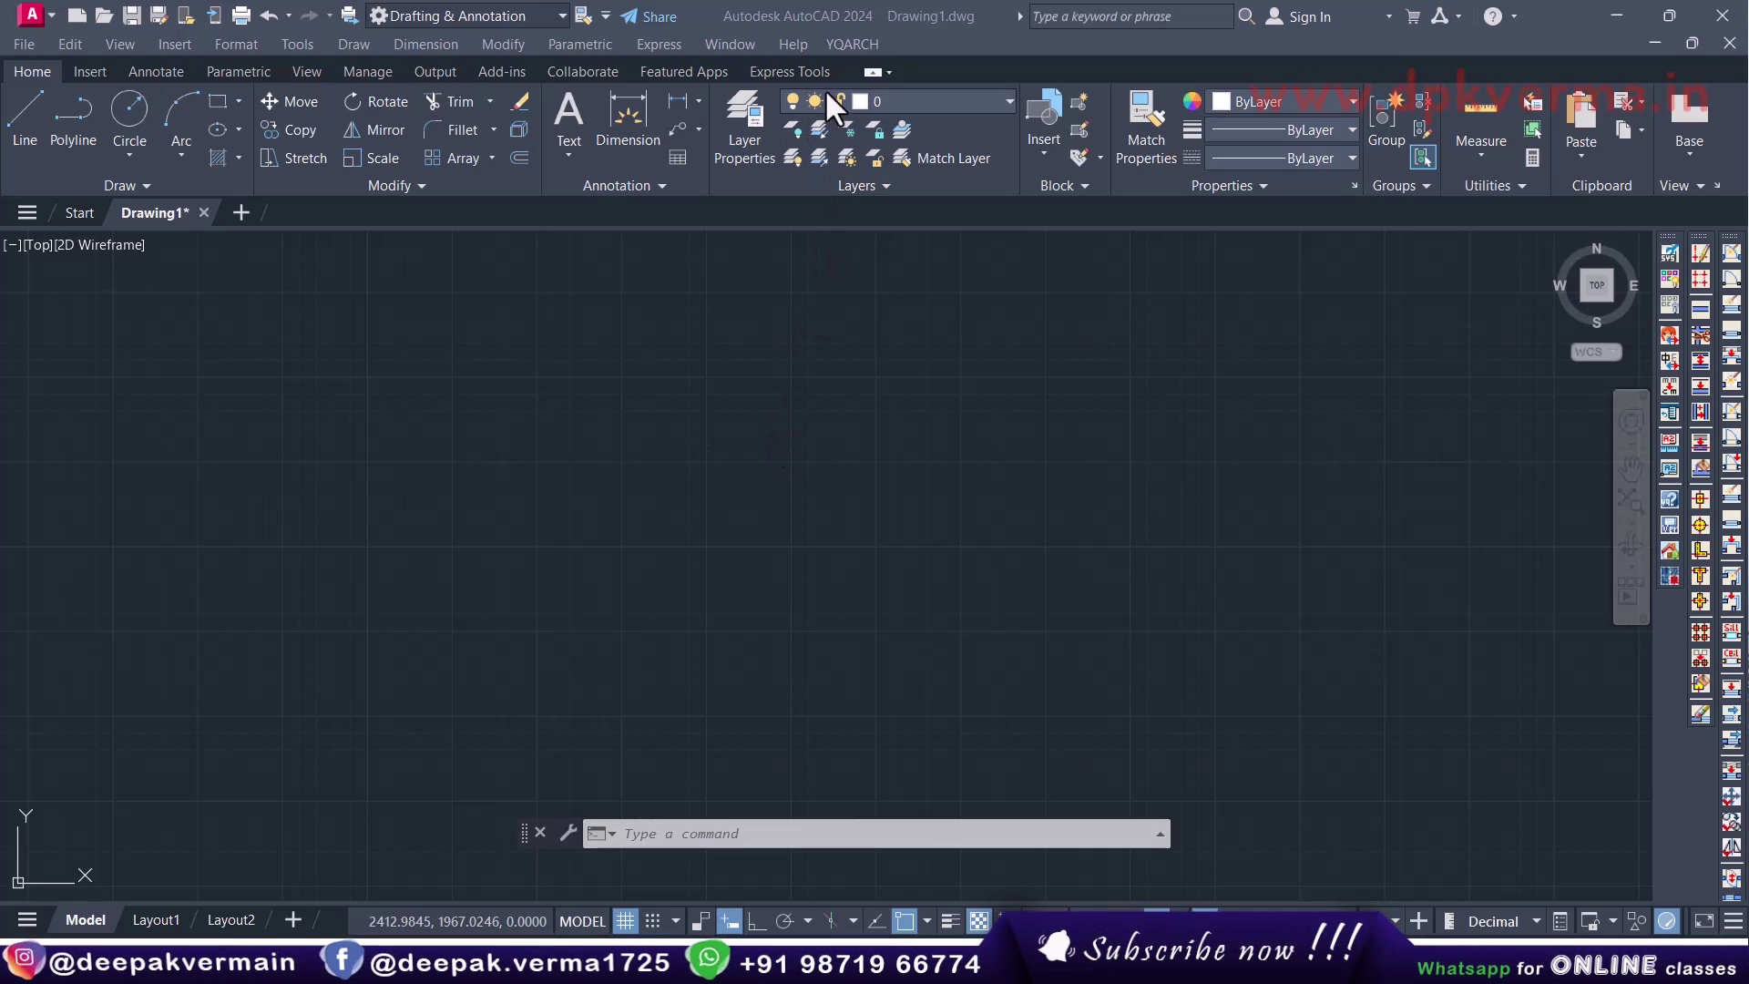
- Glance at the YQArch plugin's tool list in AutoCAD, then close it
left_click(829, 44)
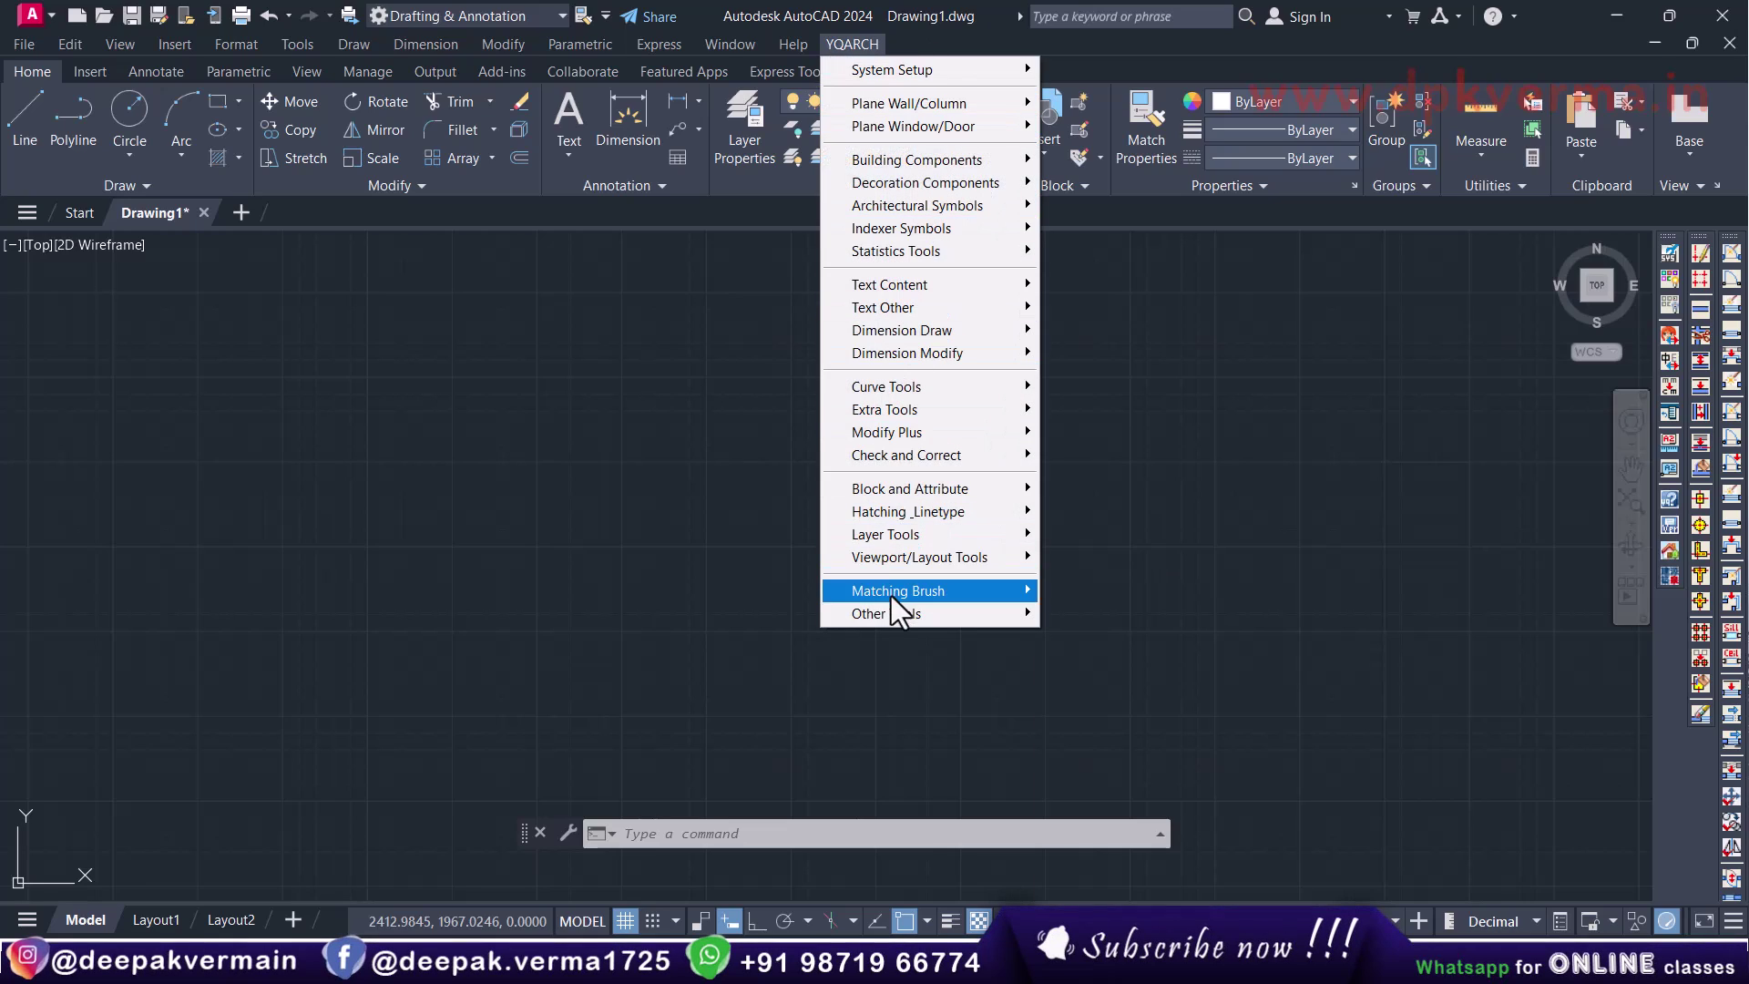
left_click(777, 387)
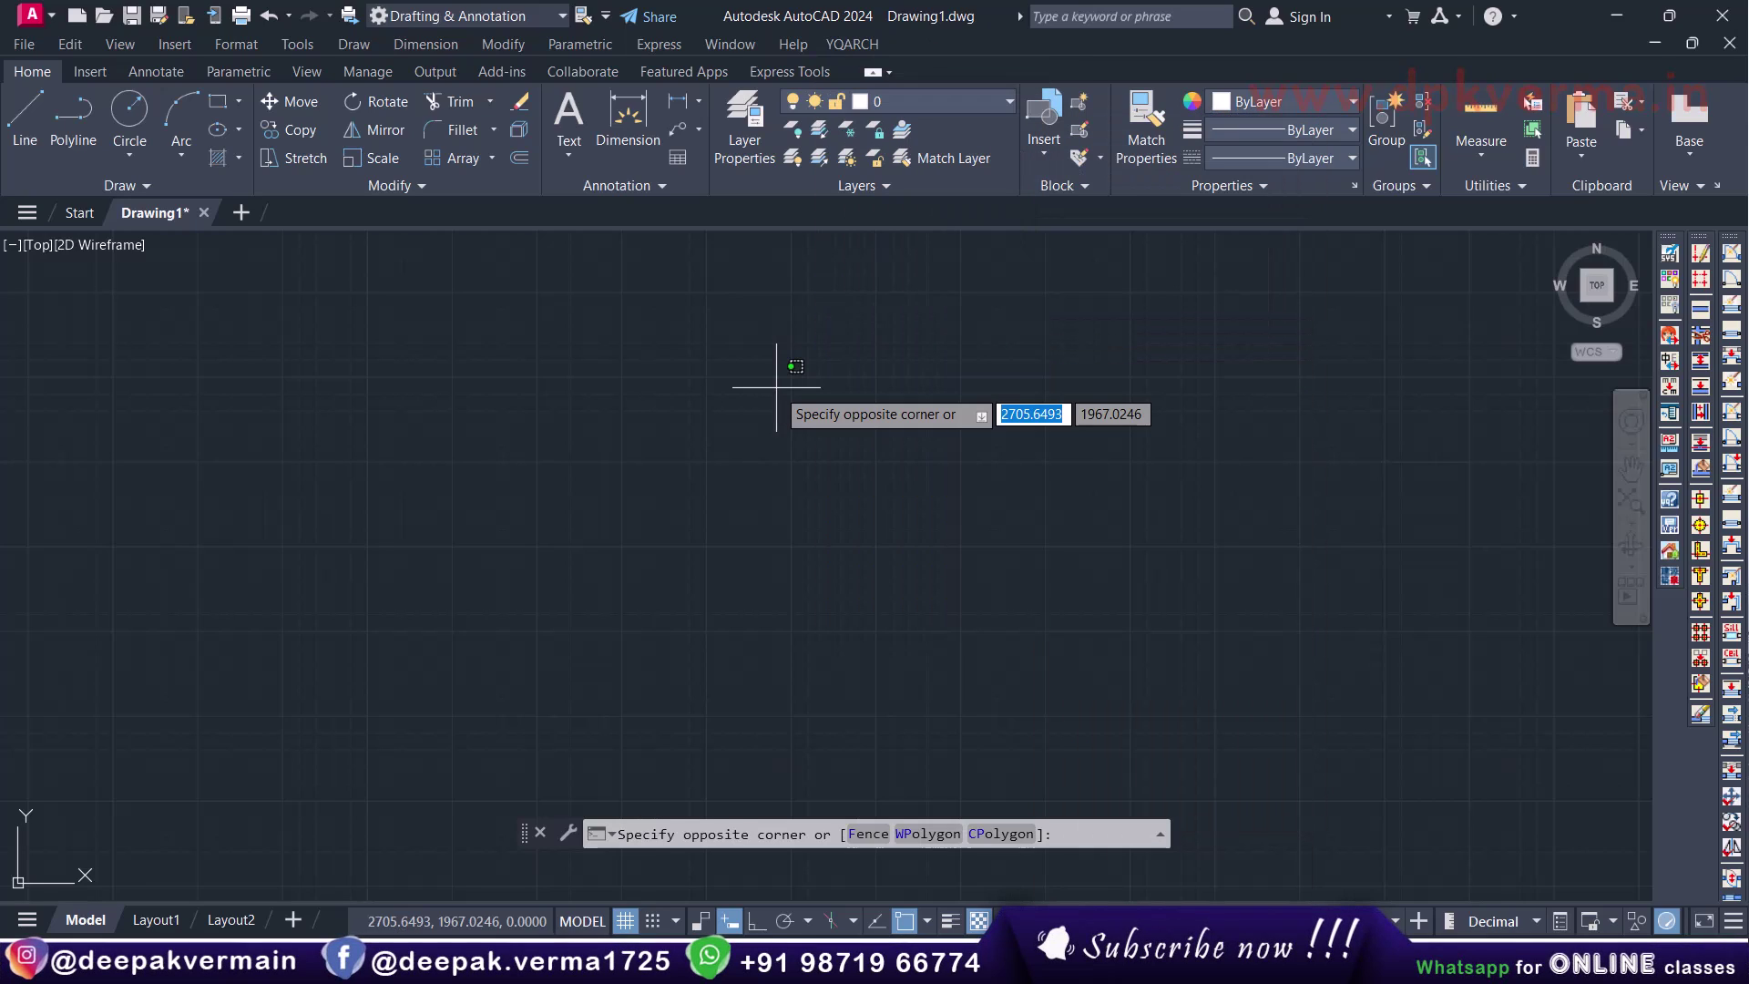
key("Escape")
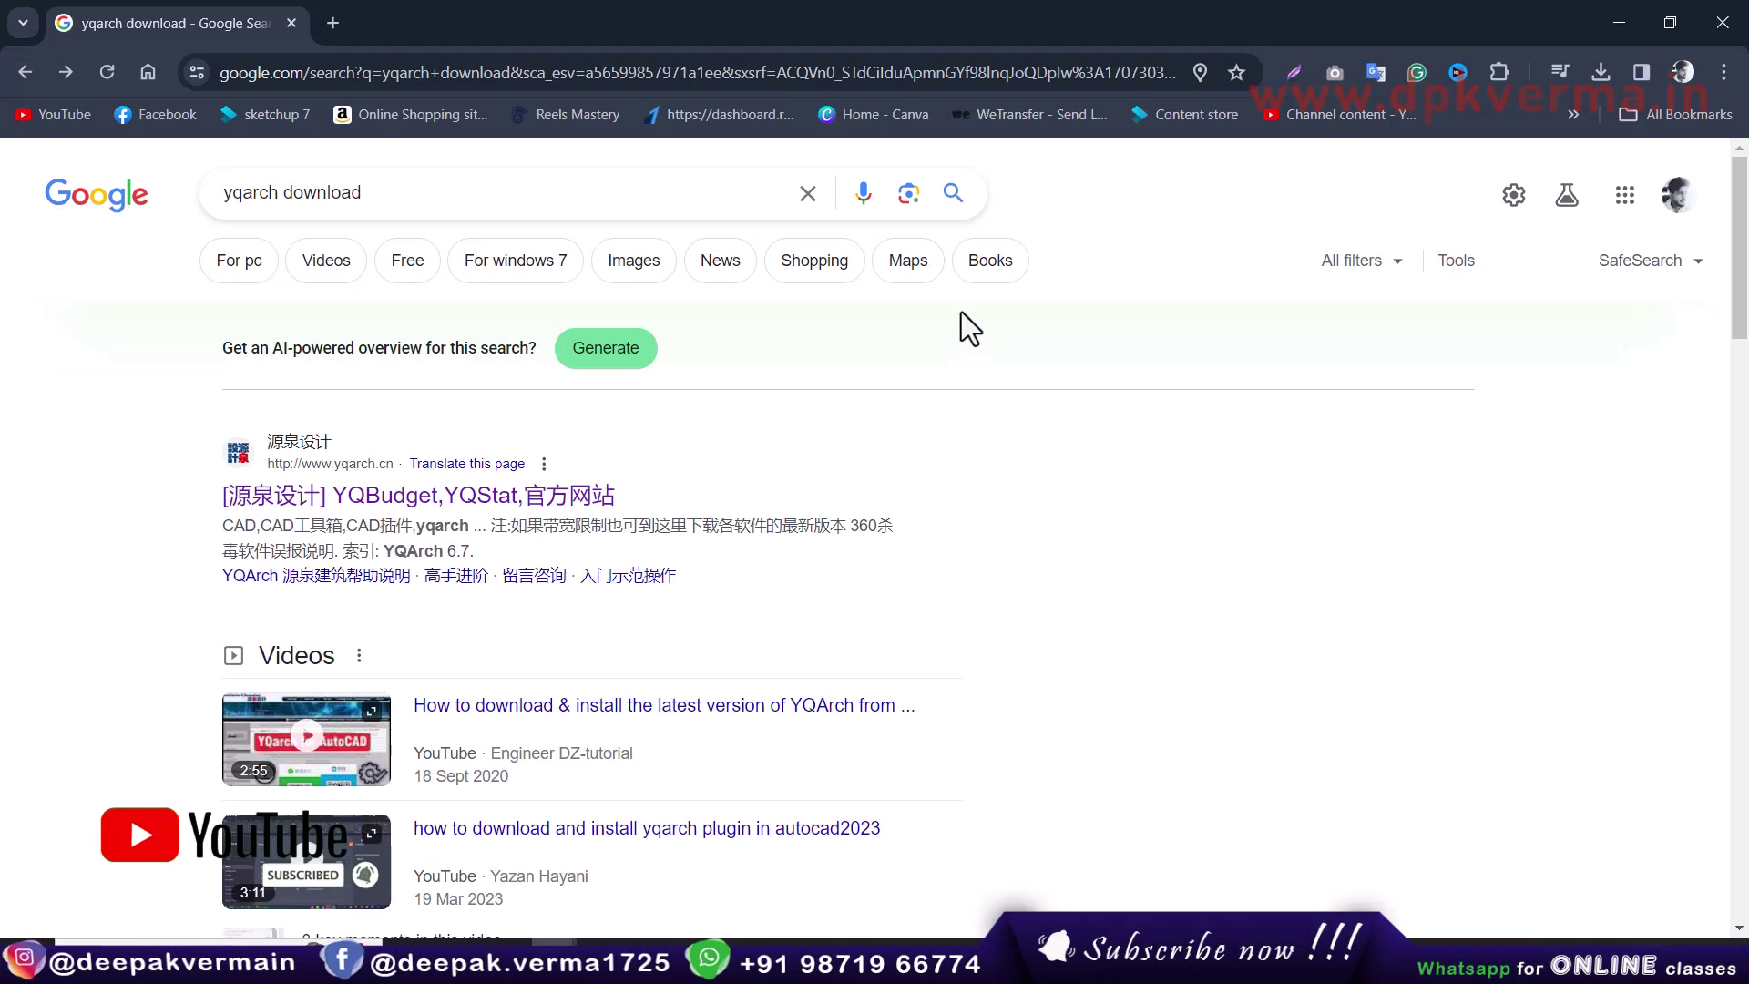
- From the yqarch download search, open yqarch.cn and start the YQArch 6.7.4 bilingual download
left_click(344, 193)
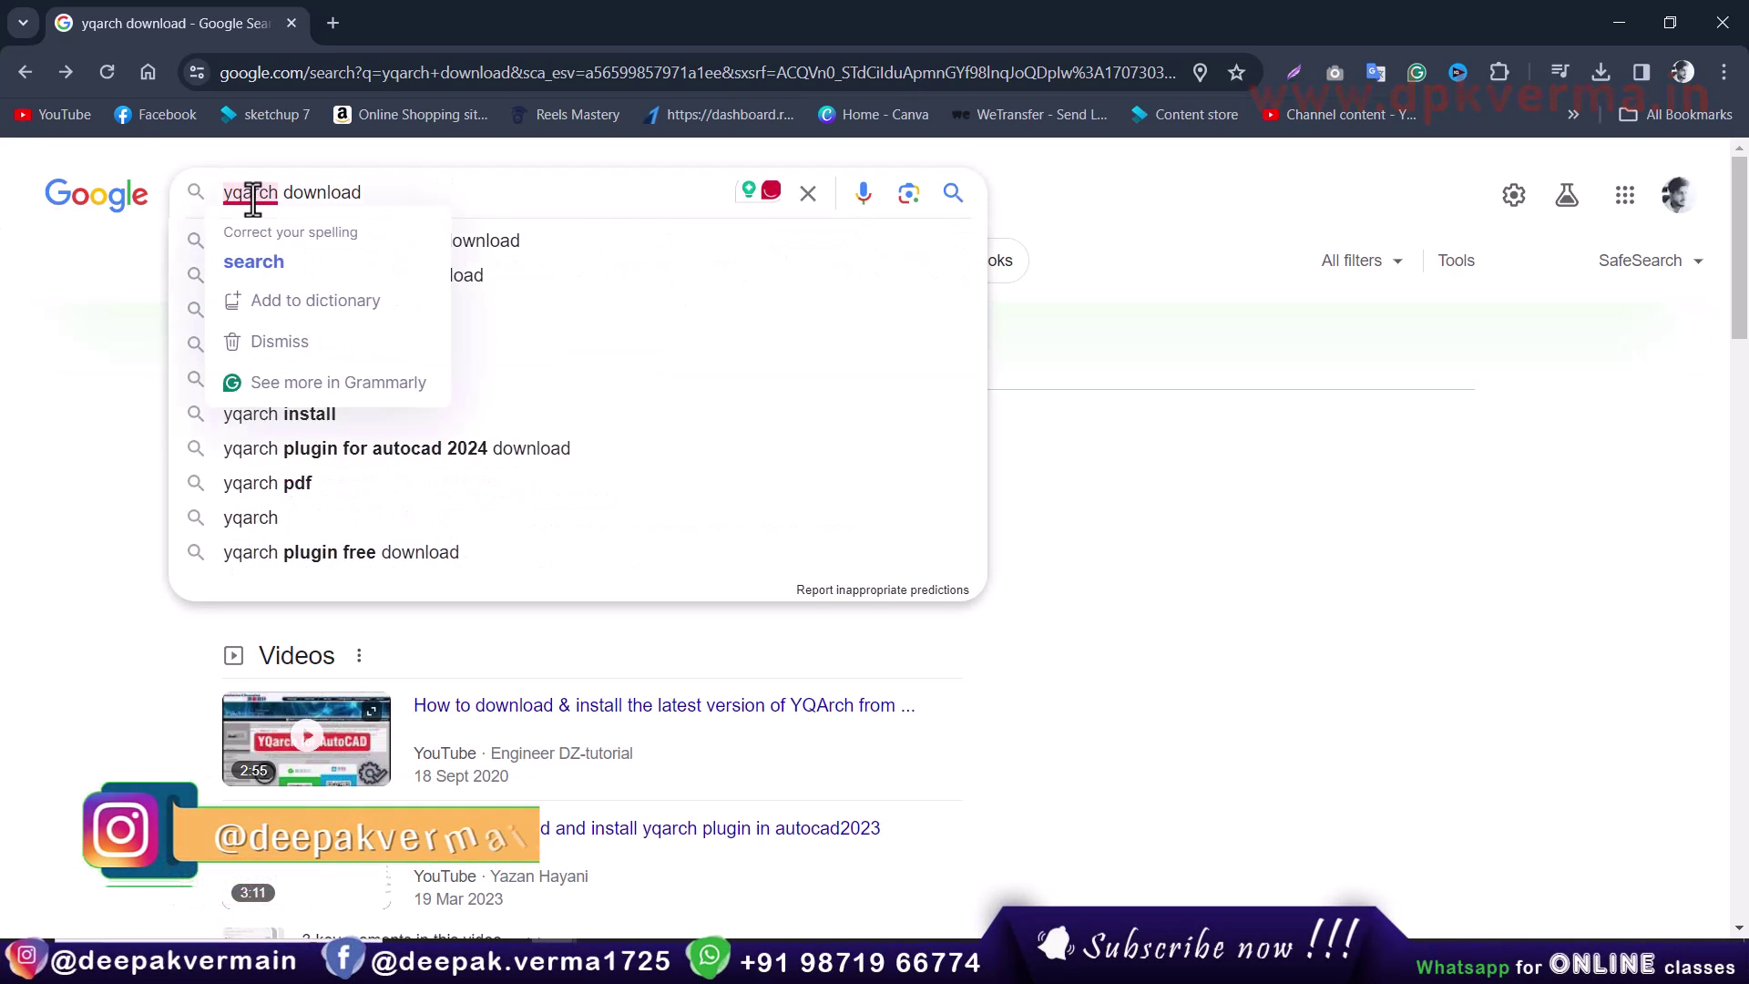
left_click(1286, 522)
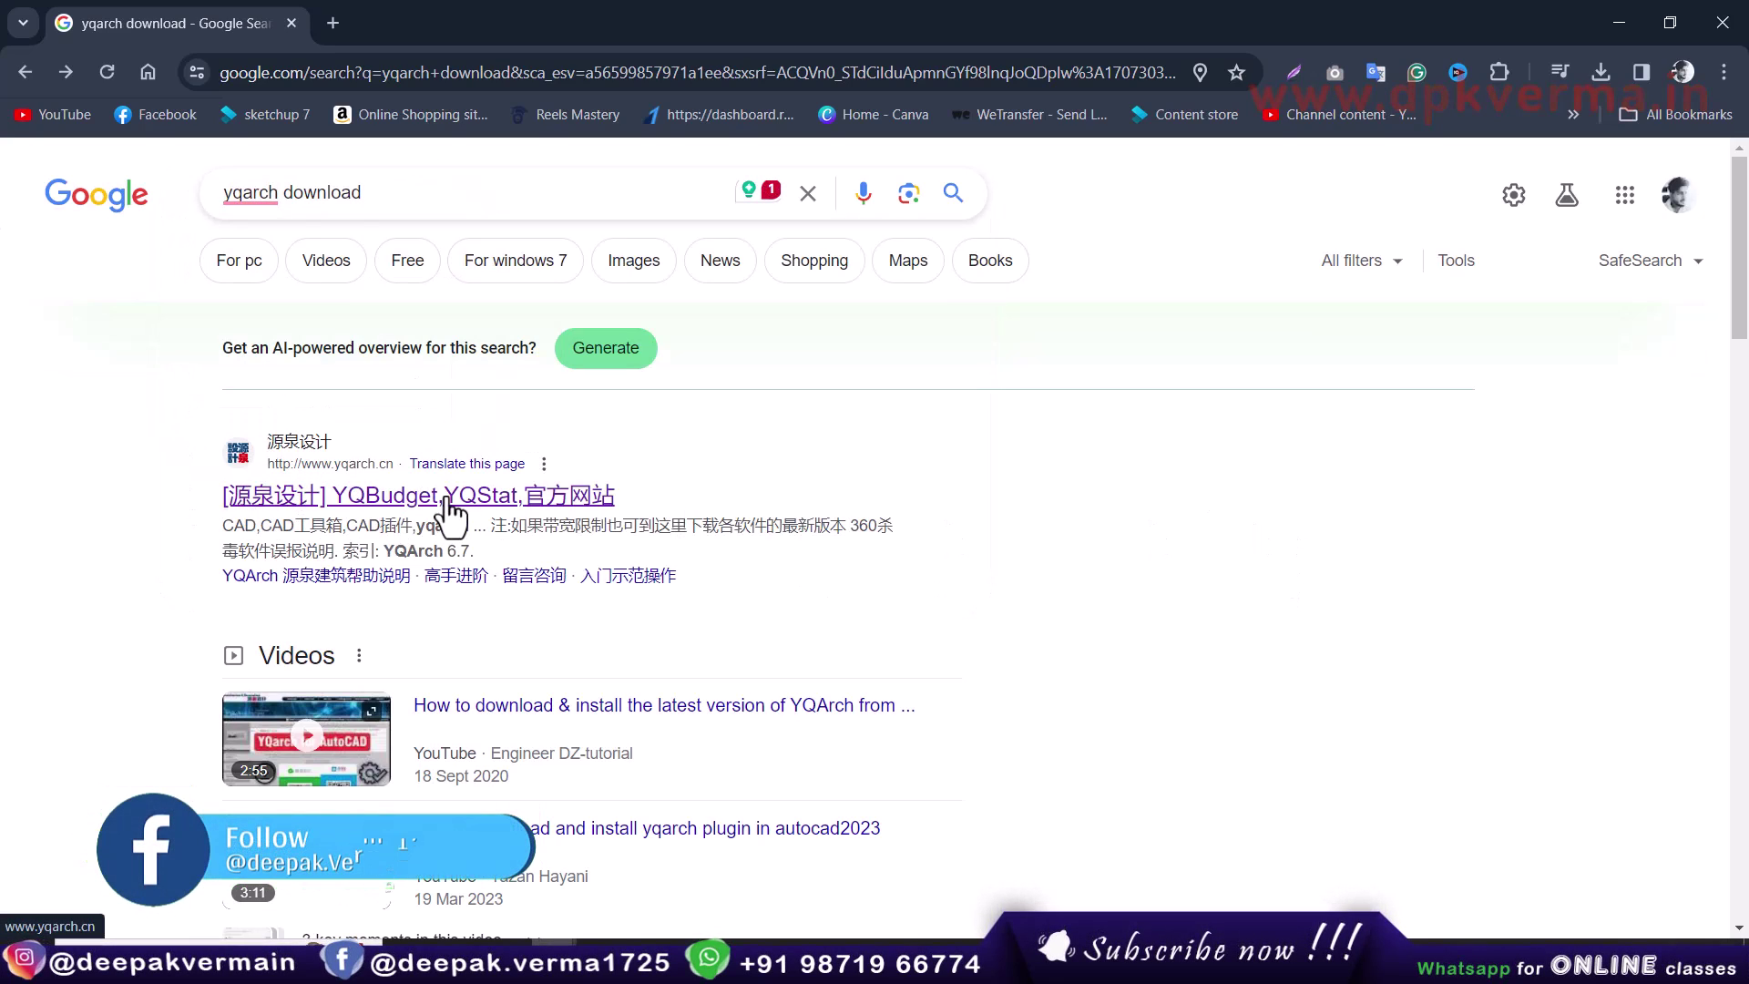
left_click(392, 492)
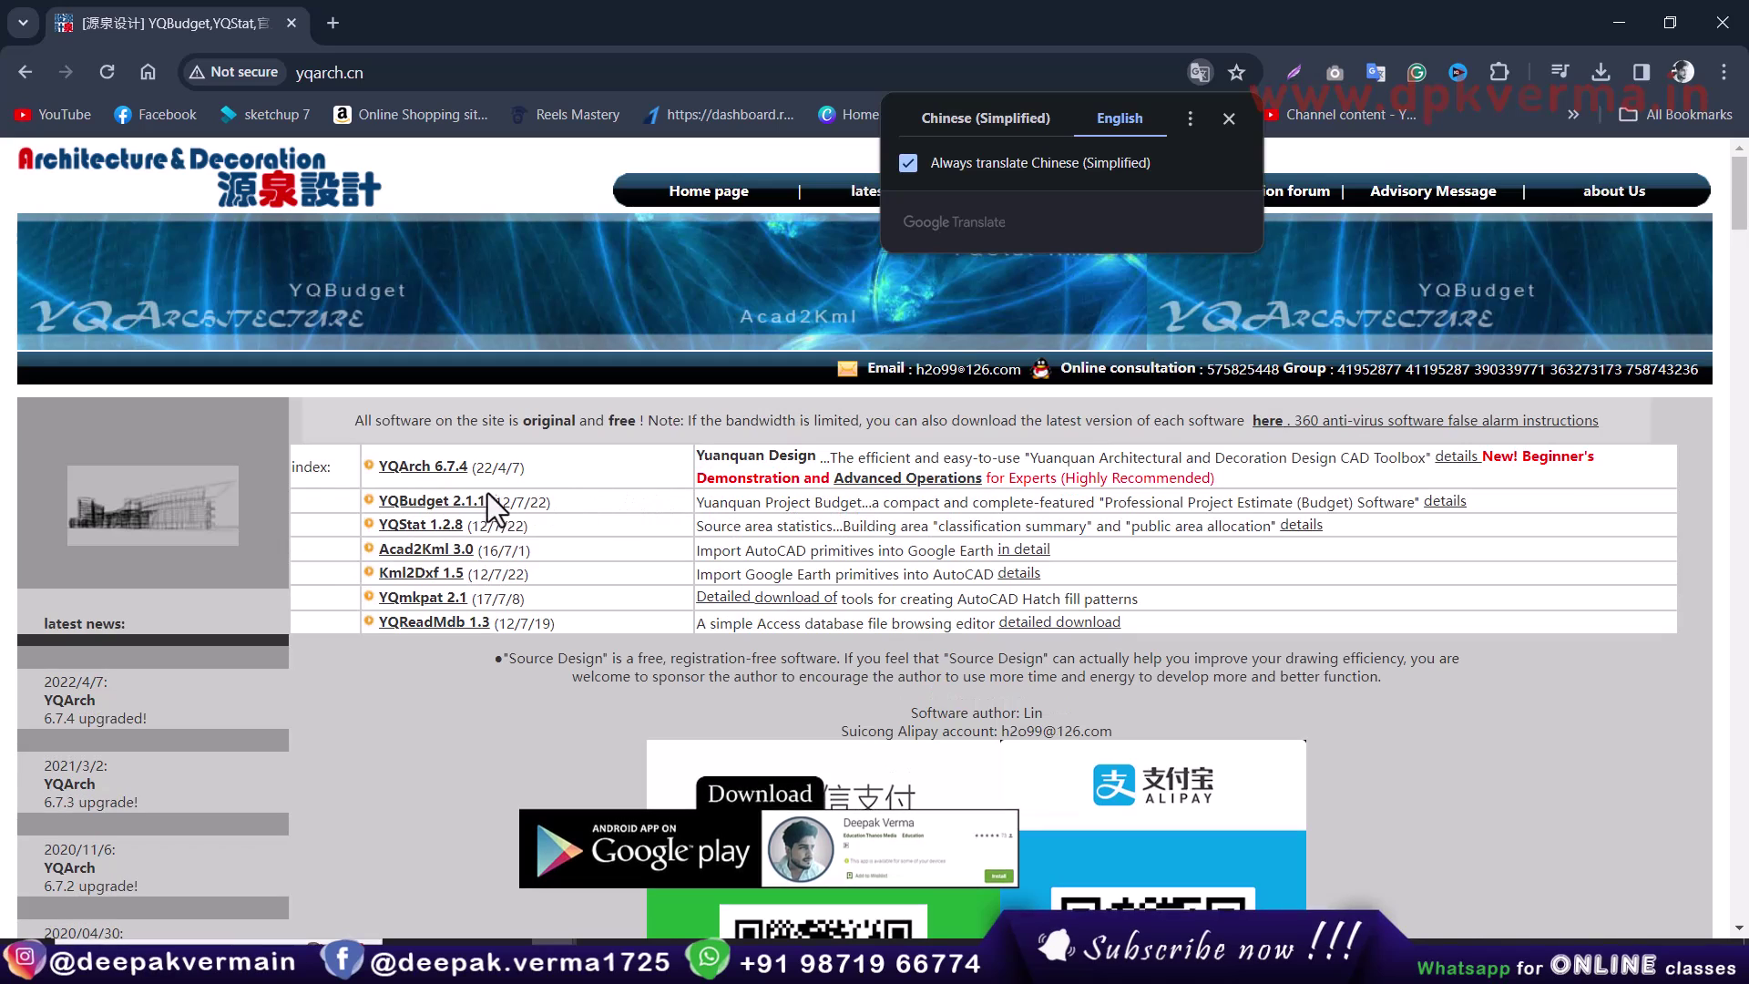
left_click(434, 470)
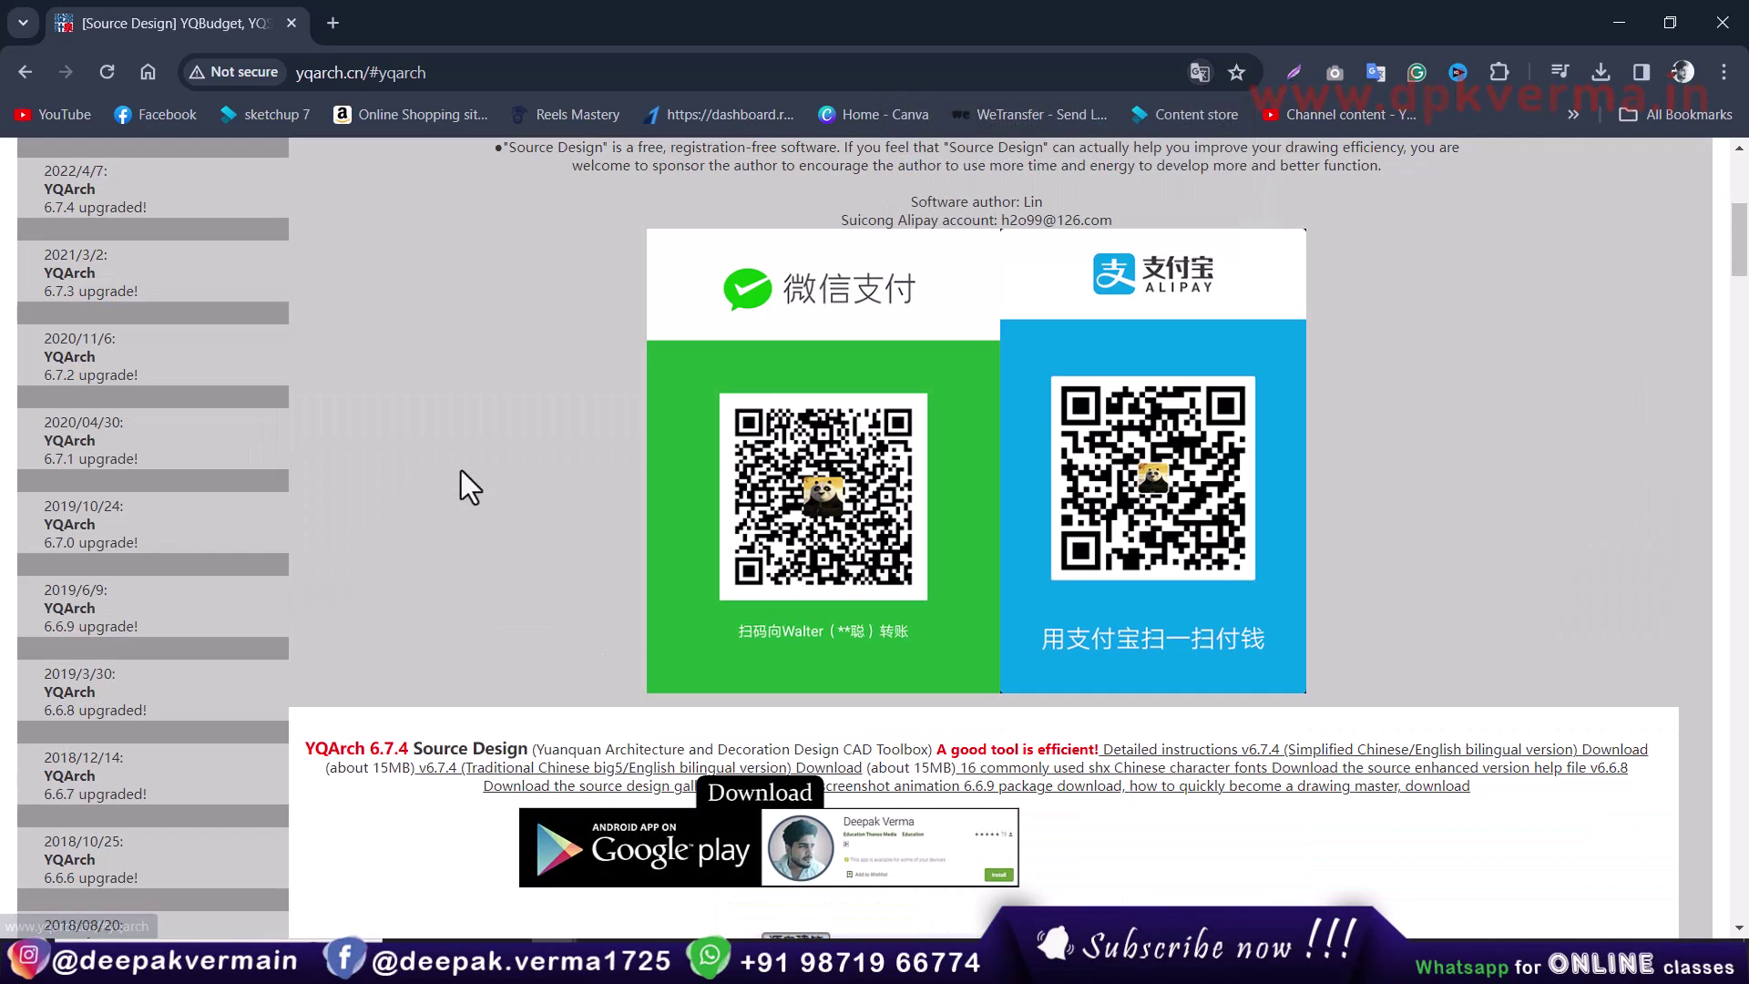
scroll(521, 479, "down", 3)
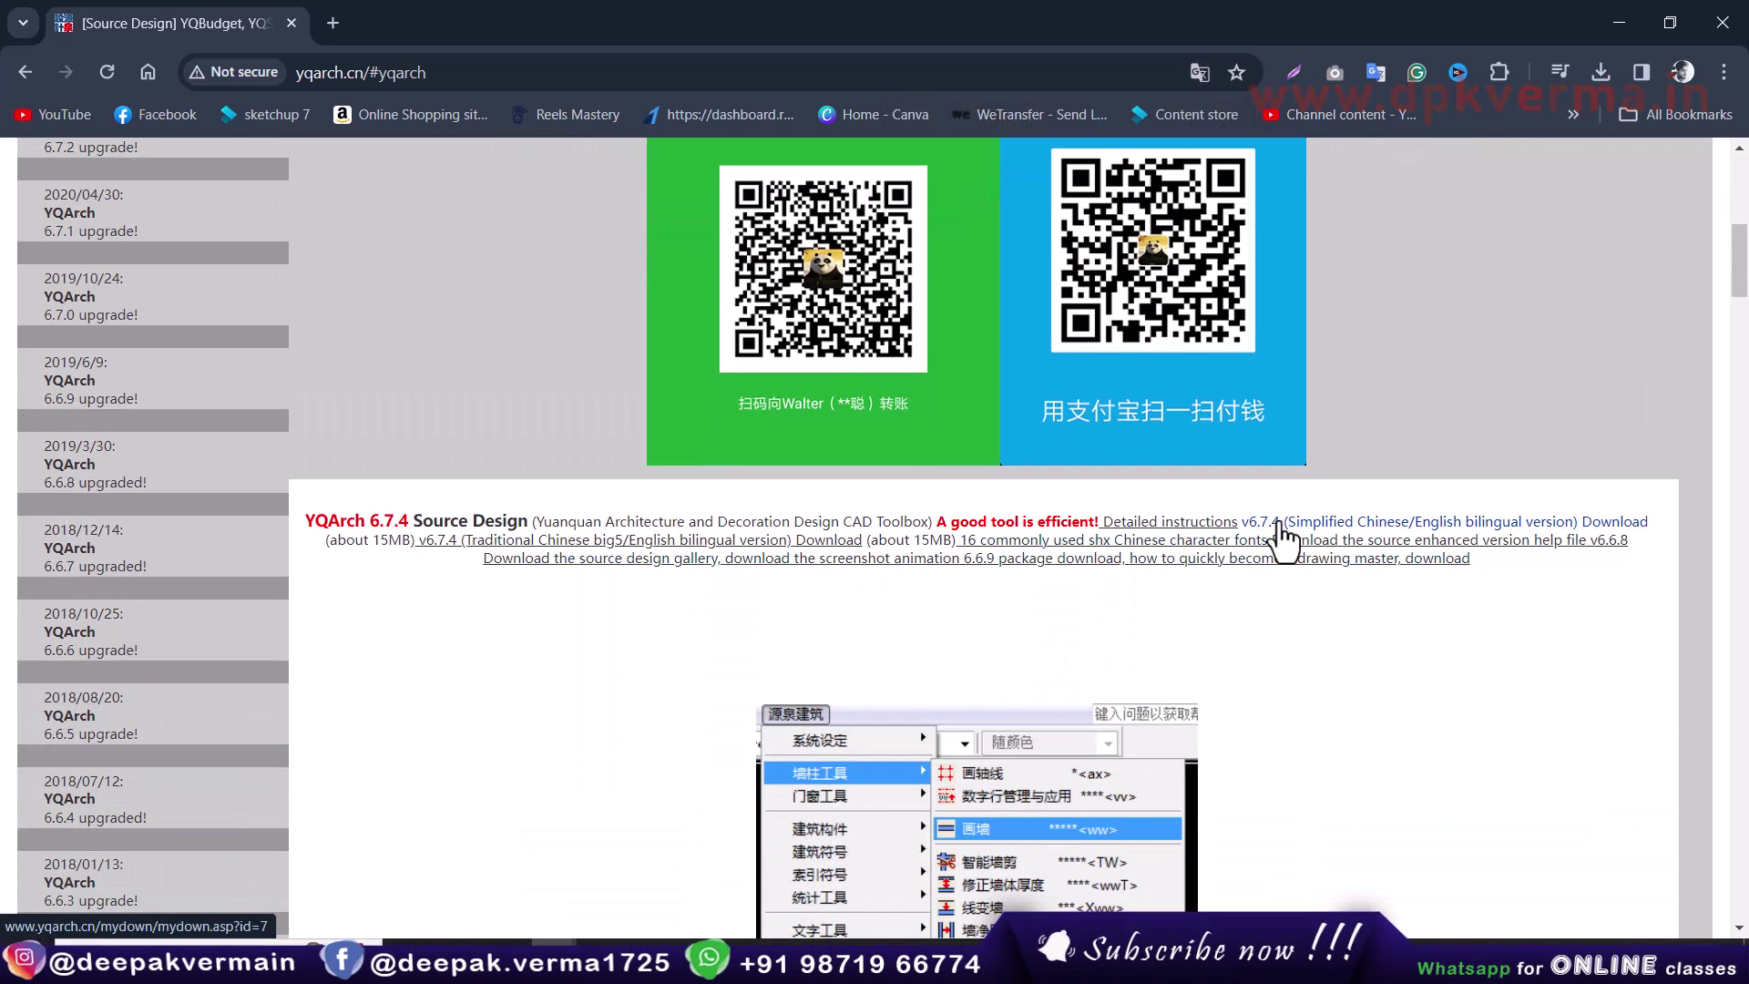
left_click(1368, 528)
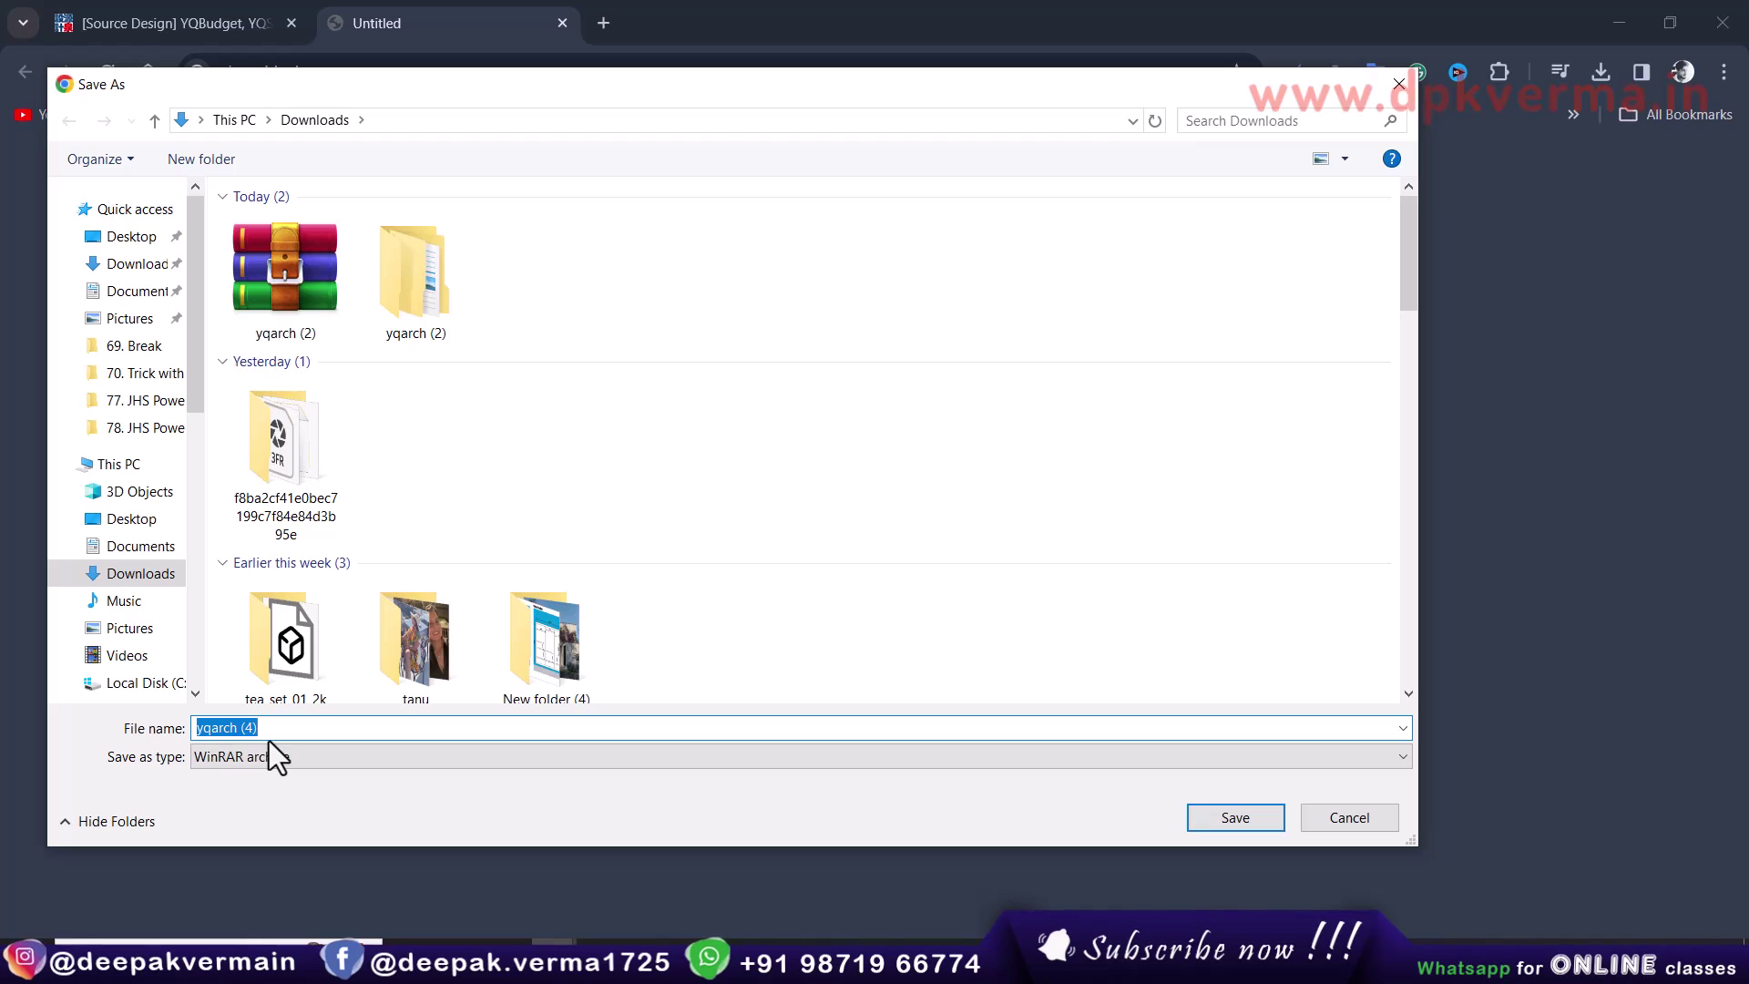
- Save yqarch (4).rar to Downloads, keep the blocked download, and show it in its folder
left_click(1210, 826)
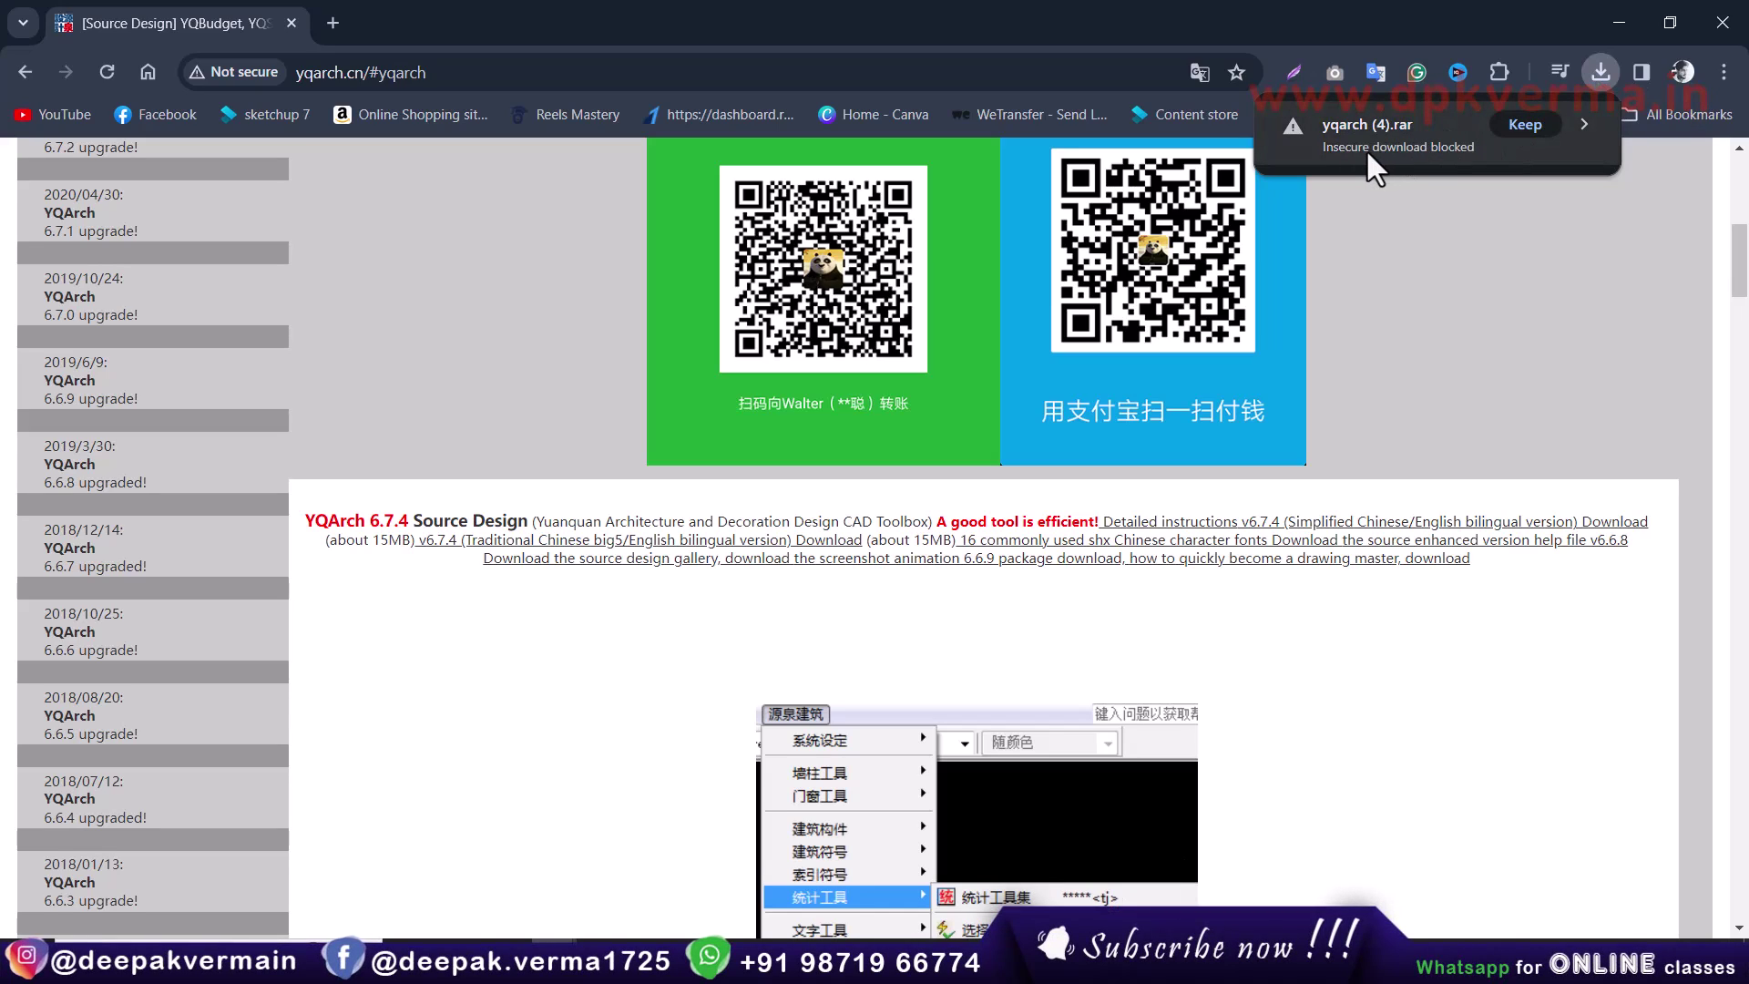
left_click(1523, 123)
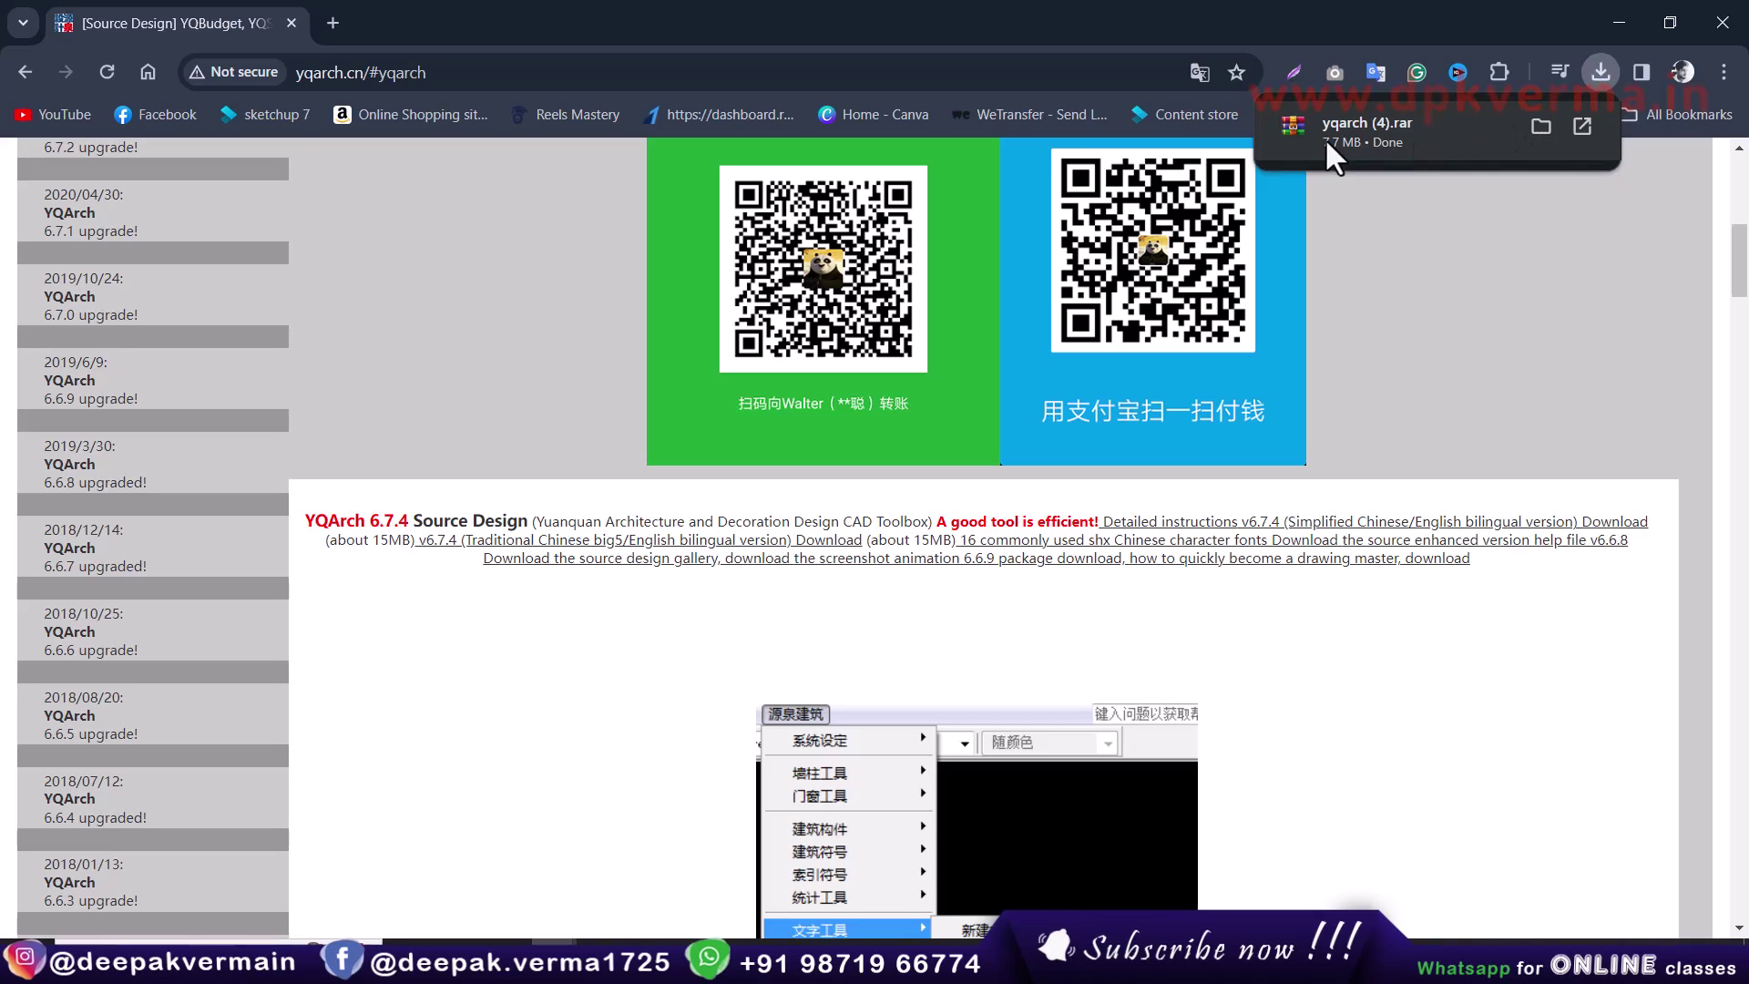
left_click(1540, 127)
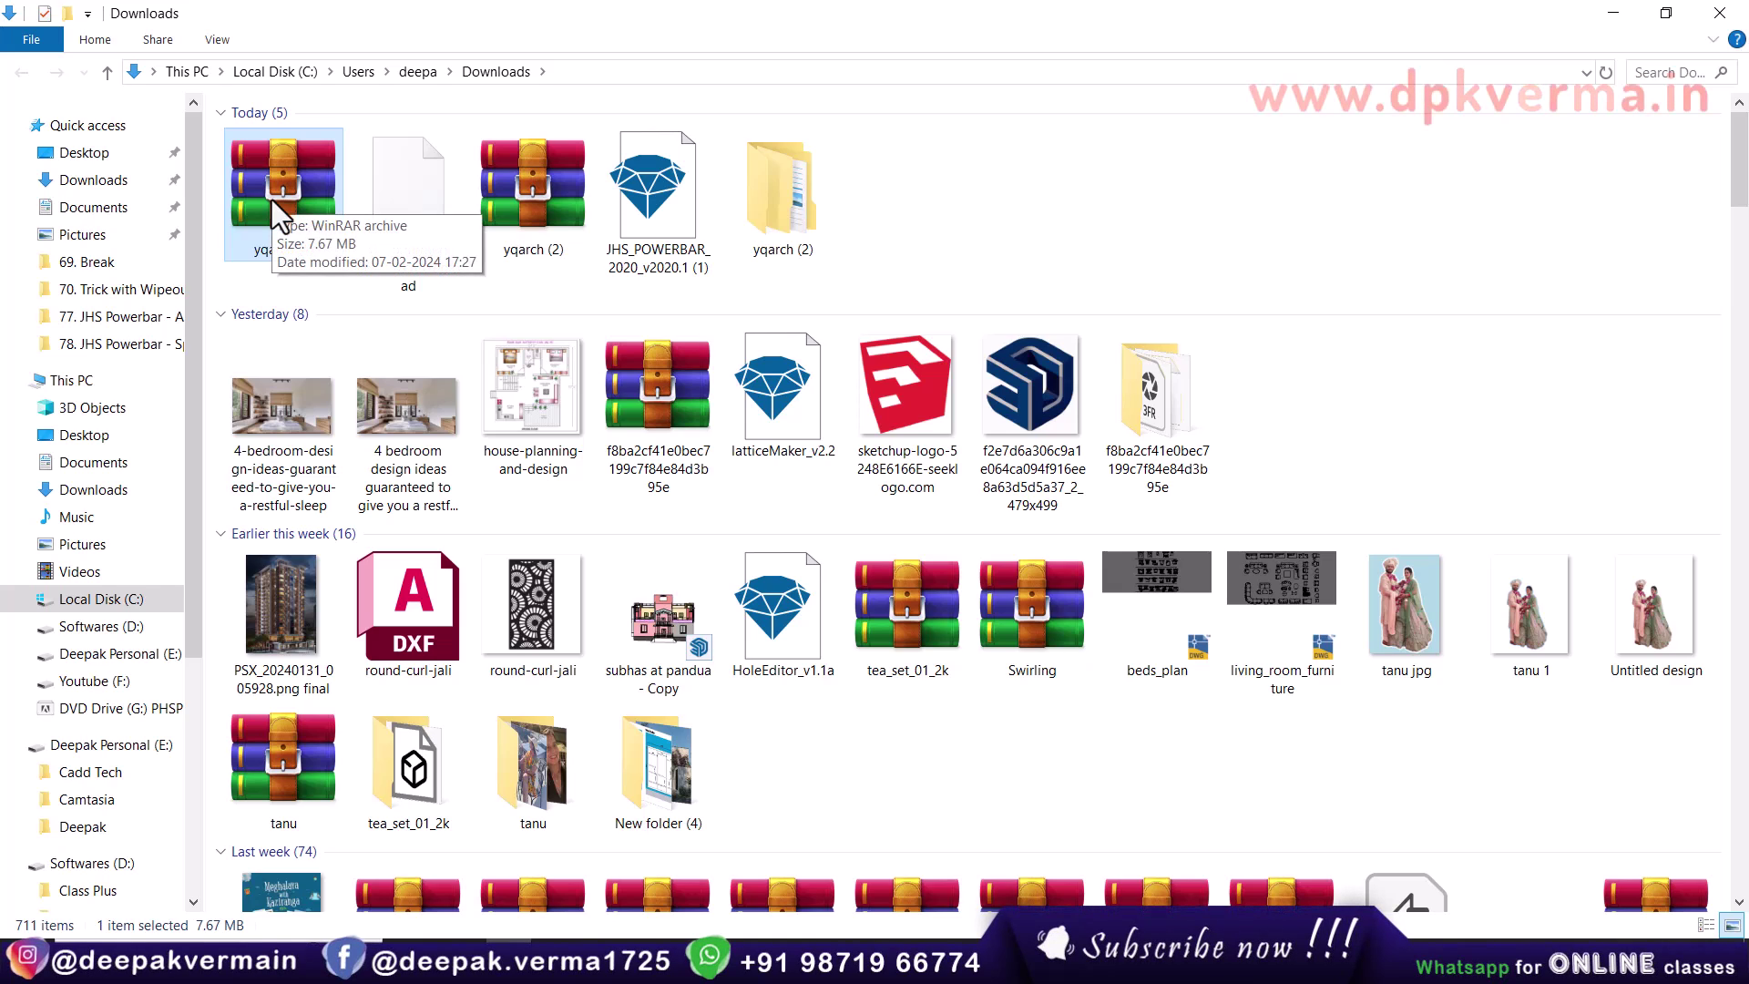
- Extract yqarch (4).rar to a yqarch (4) folder and open its YQArch\sys folder
right_click(272, 200)
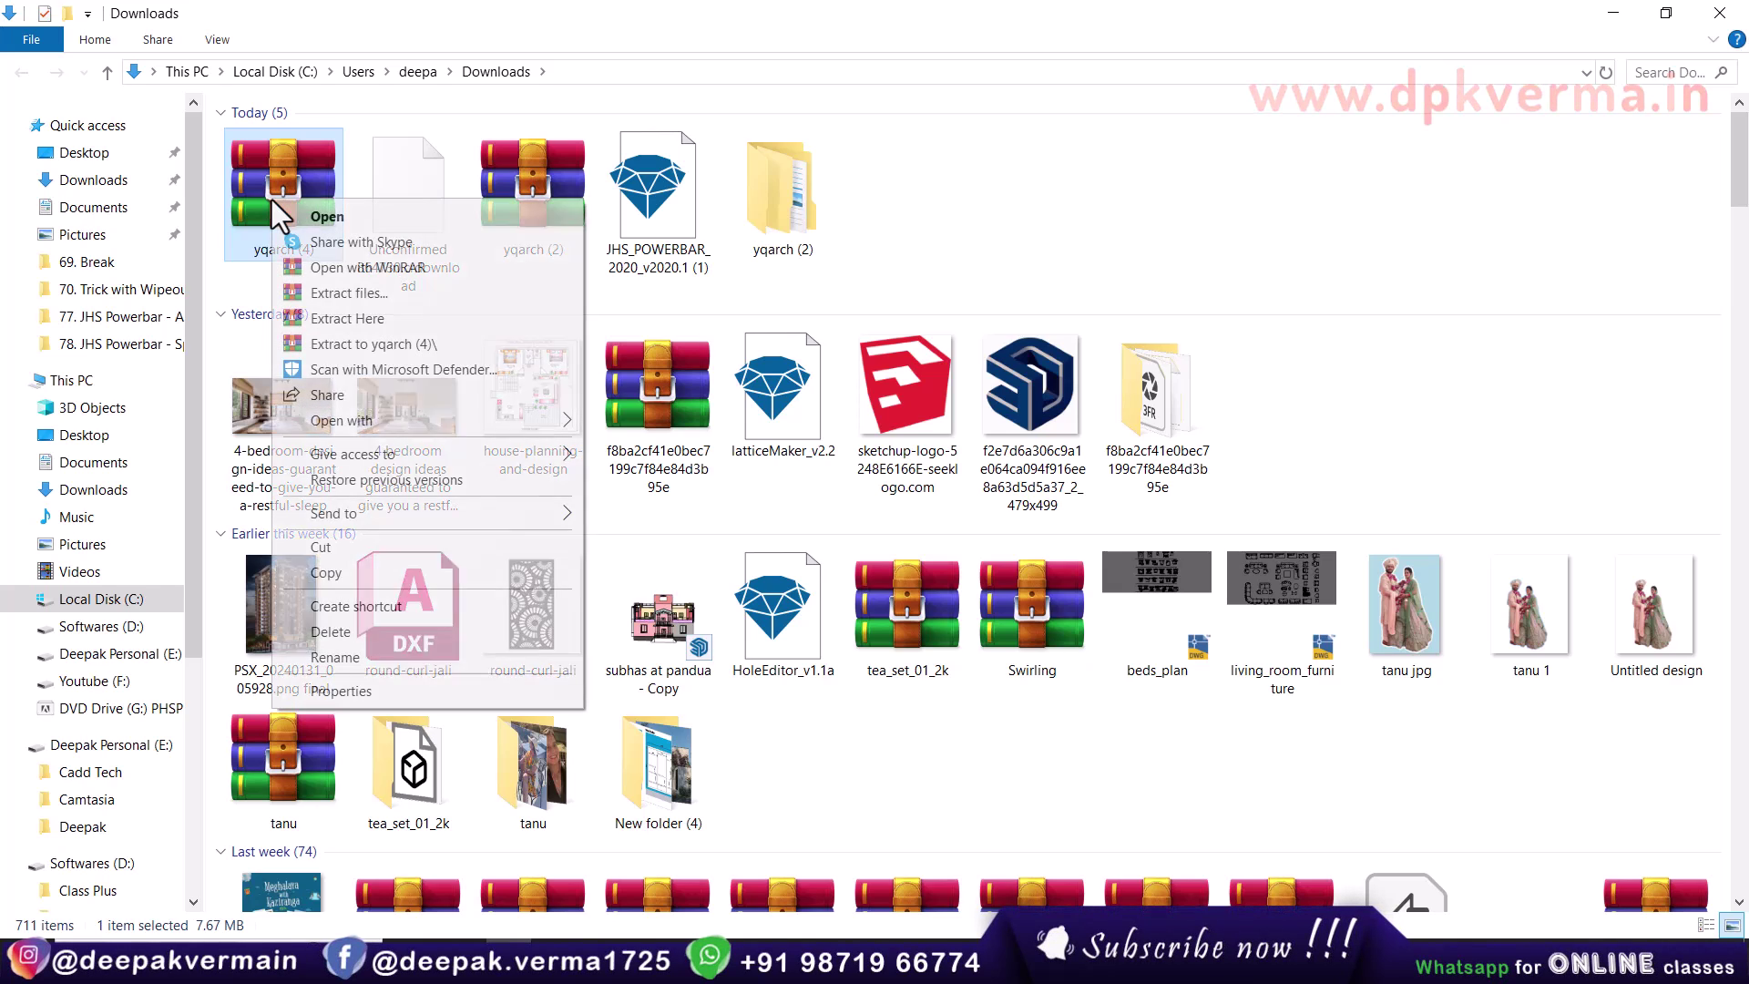
left_click(370, 346)
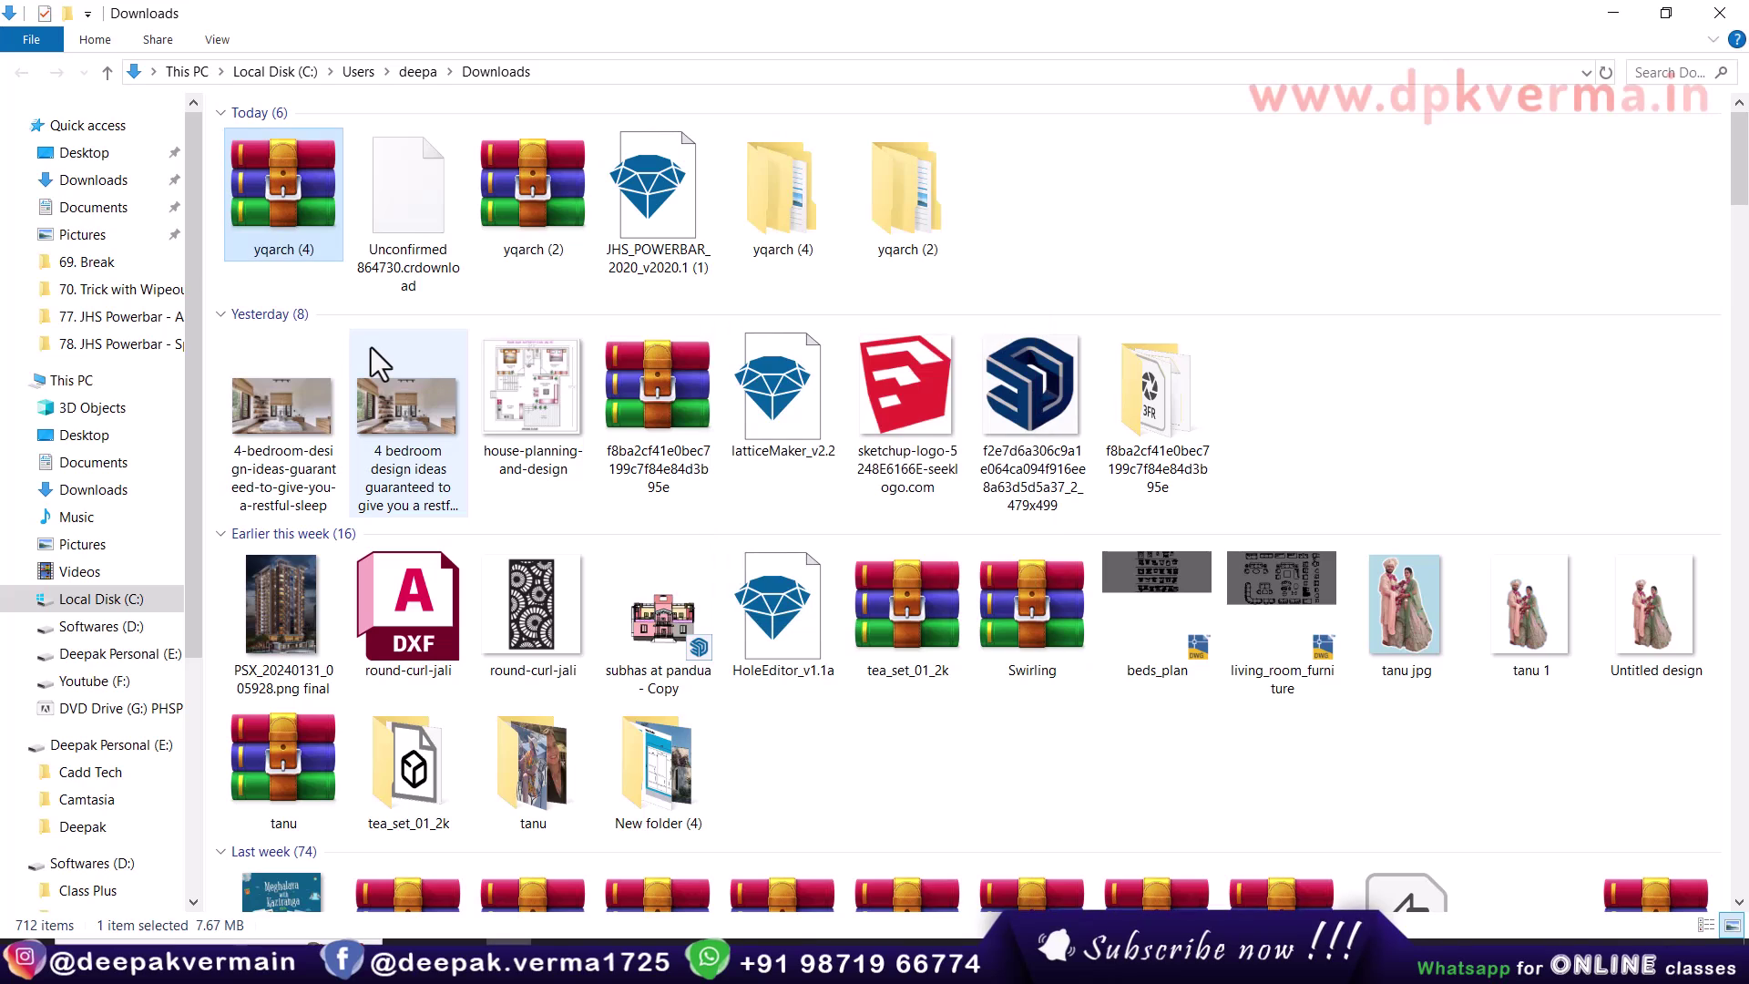
double_click(791, 205)
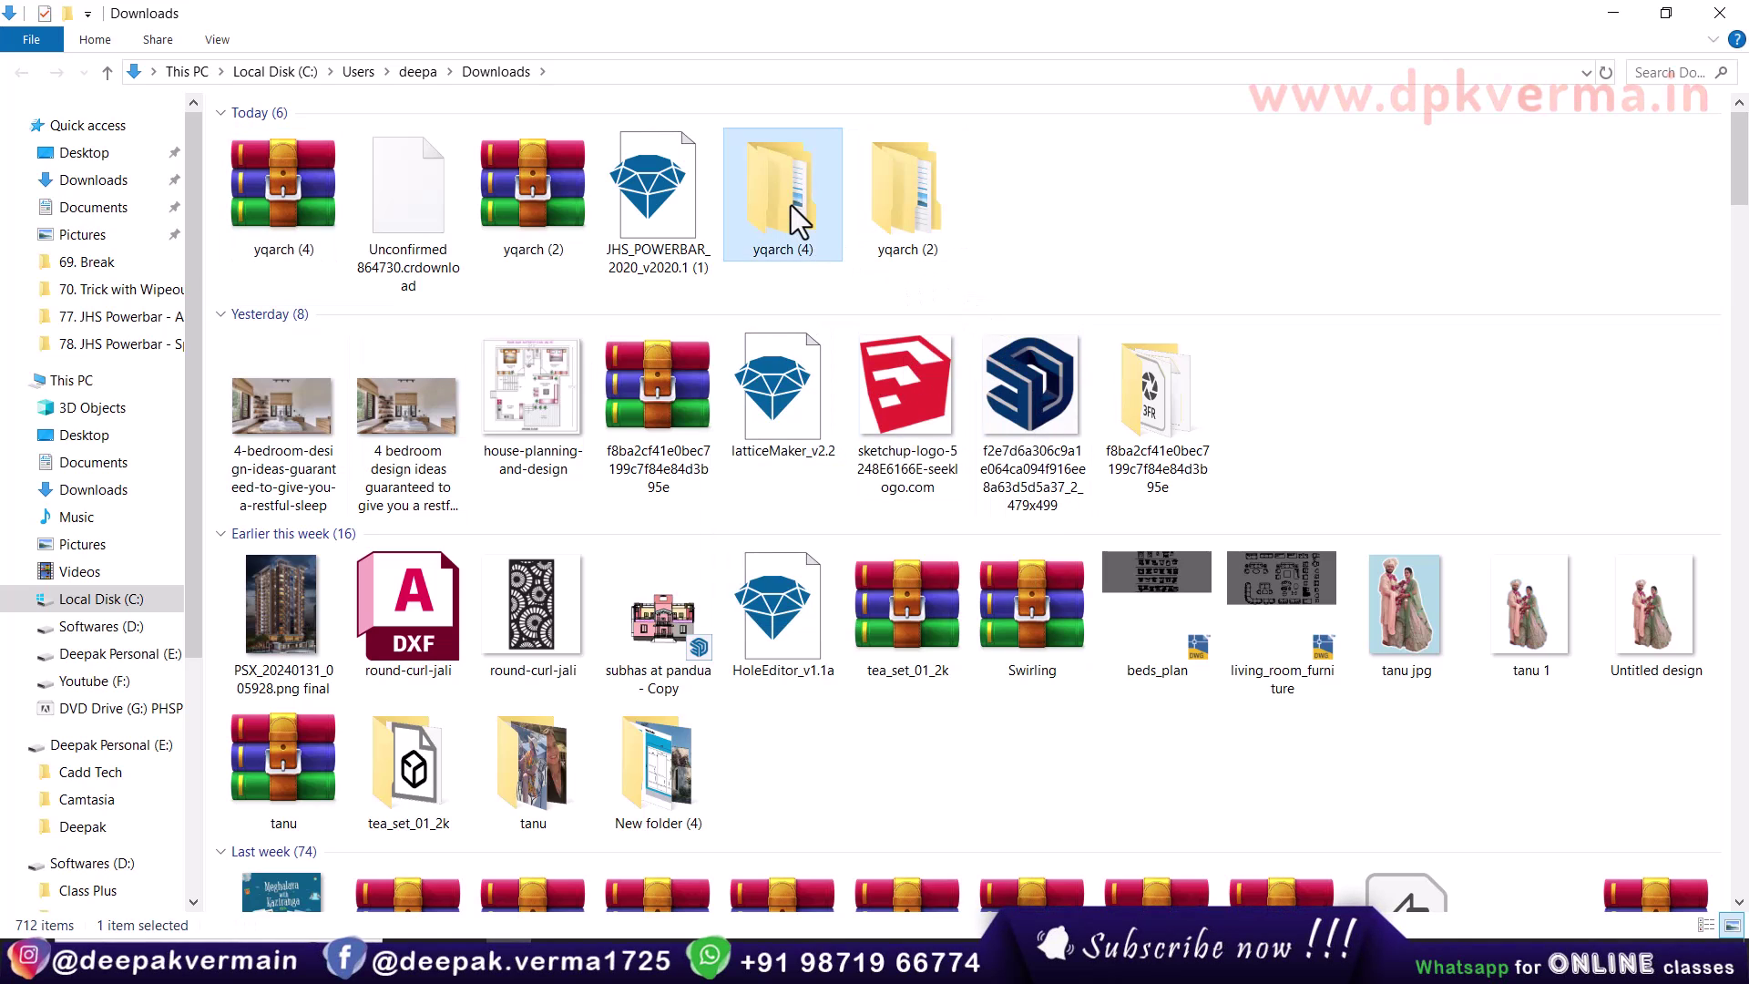
double_click(282, 146)
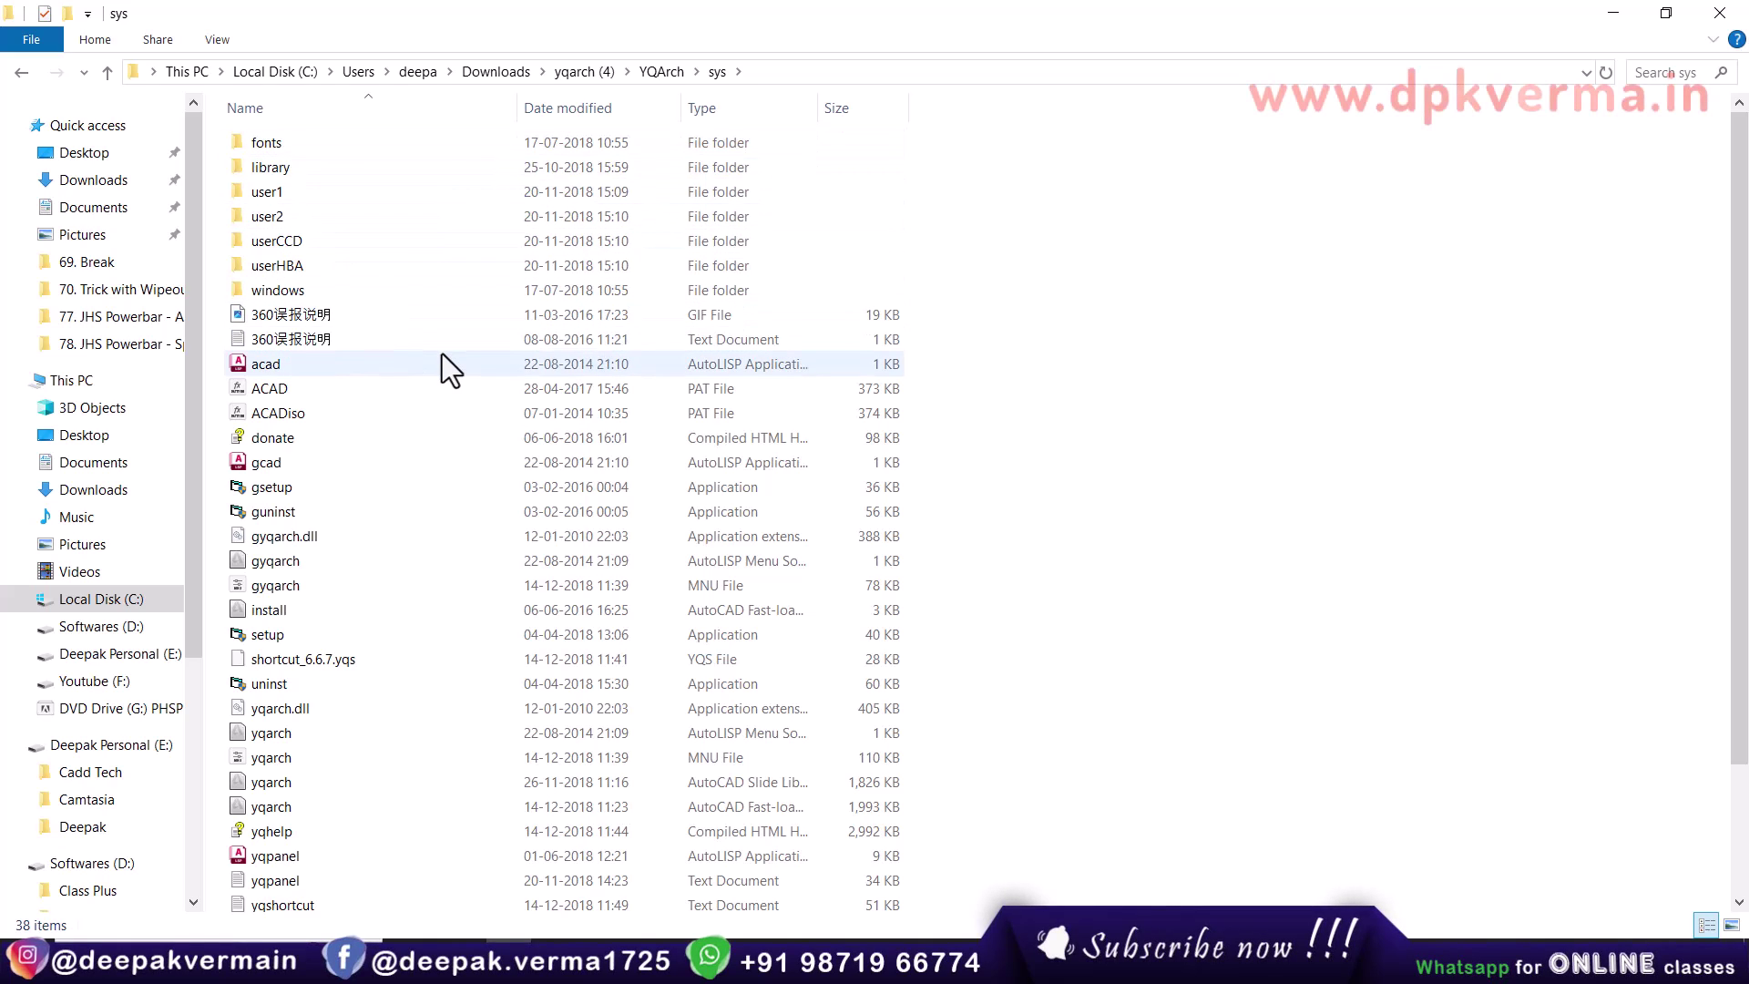
- Run the sys folder's setup program as administrator and acknowledge its message
left_click(266, 637)
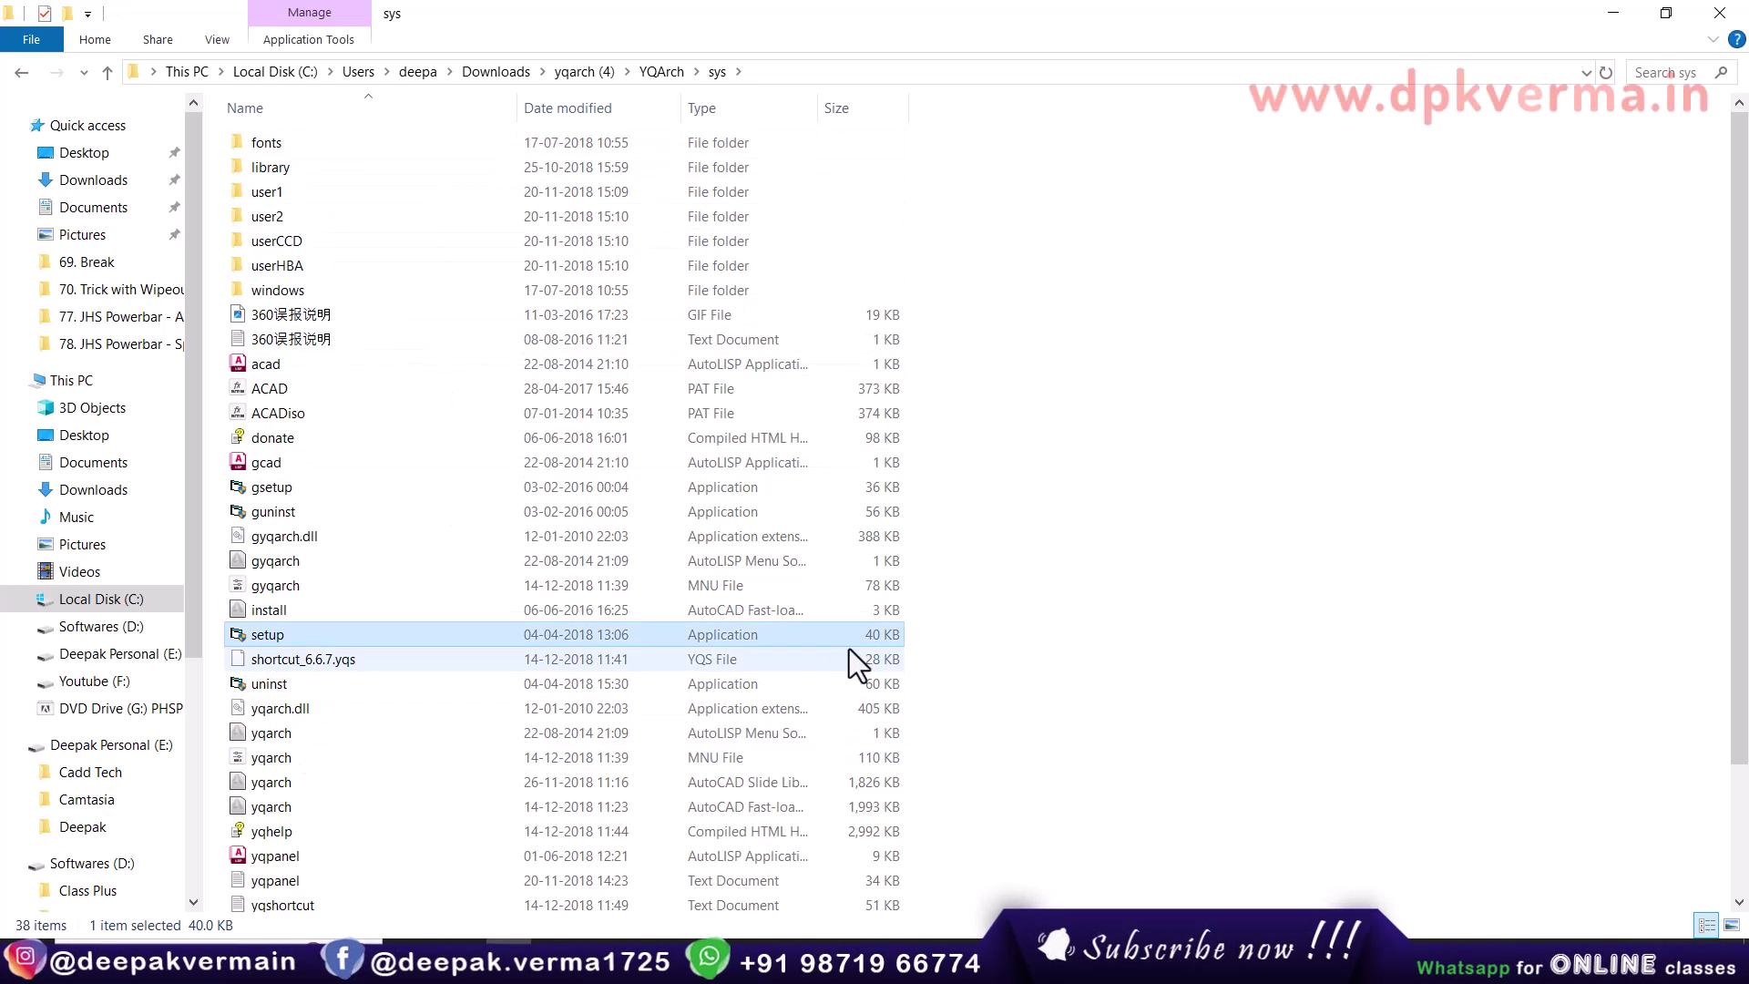
right_click(269, 642)
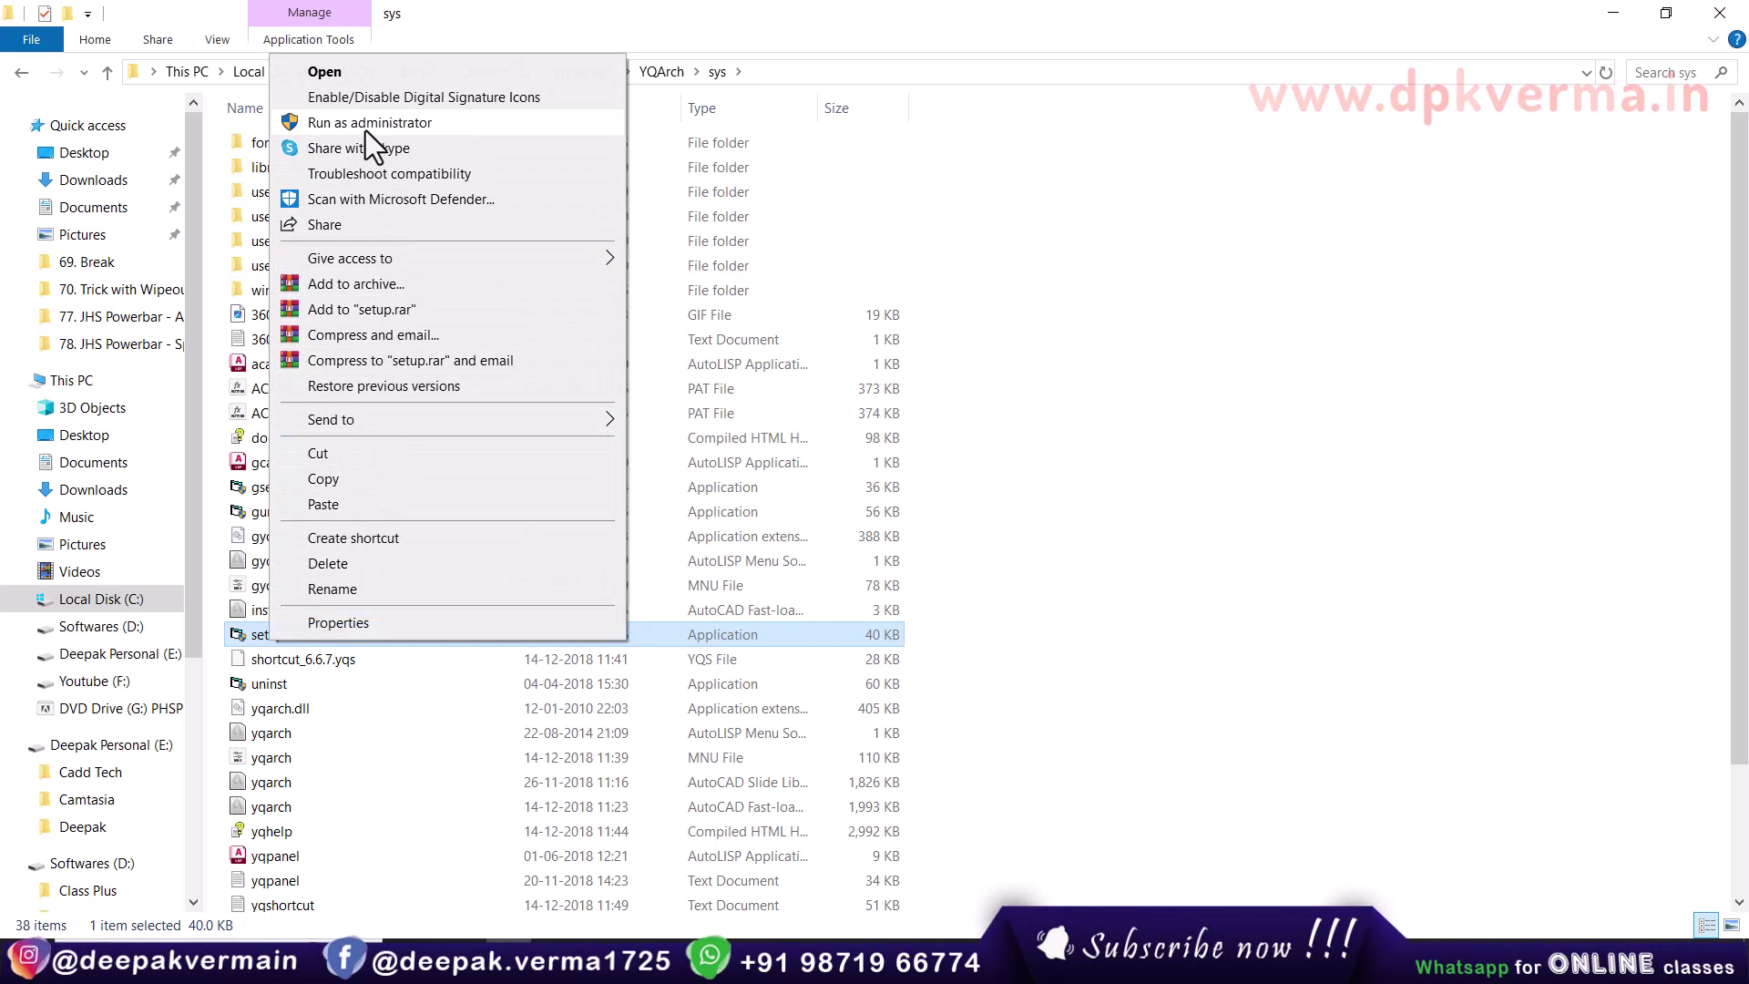
left_click(379, 126)
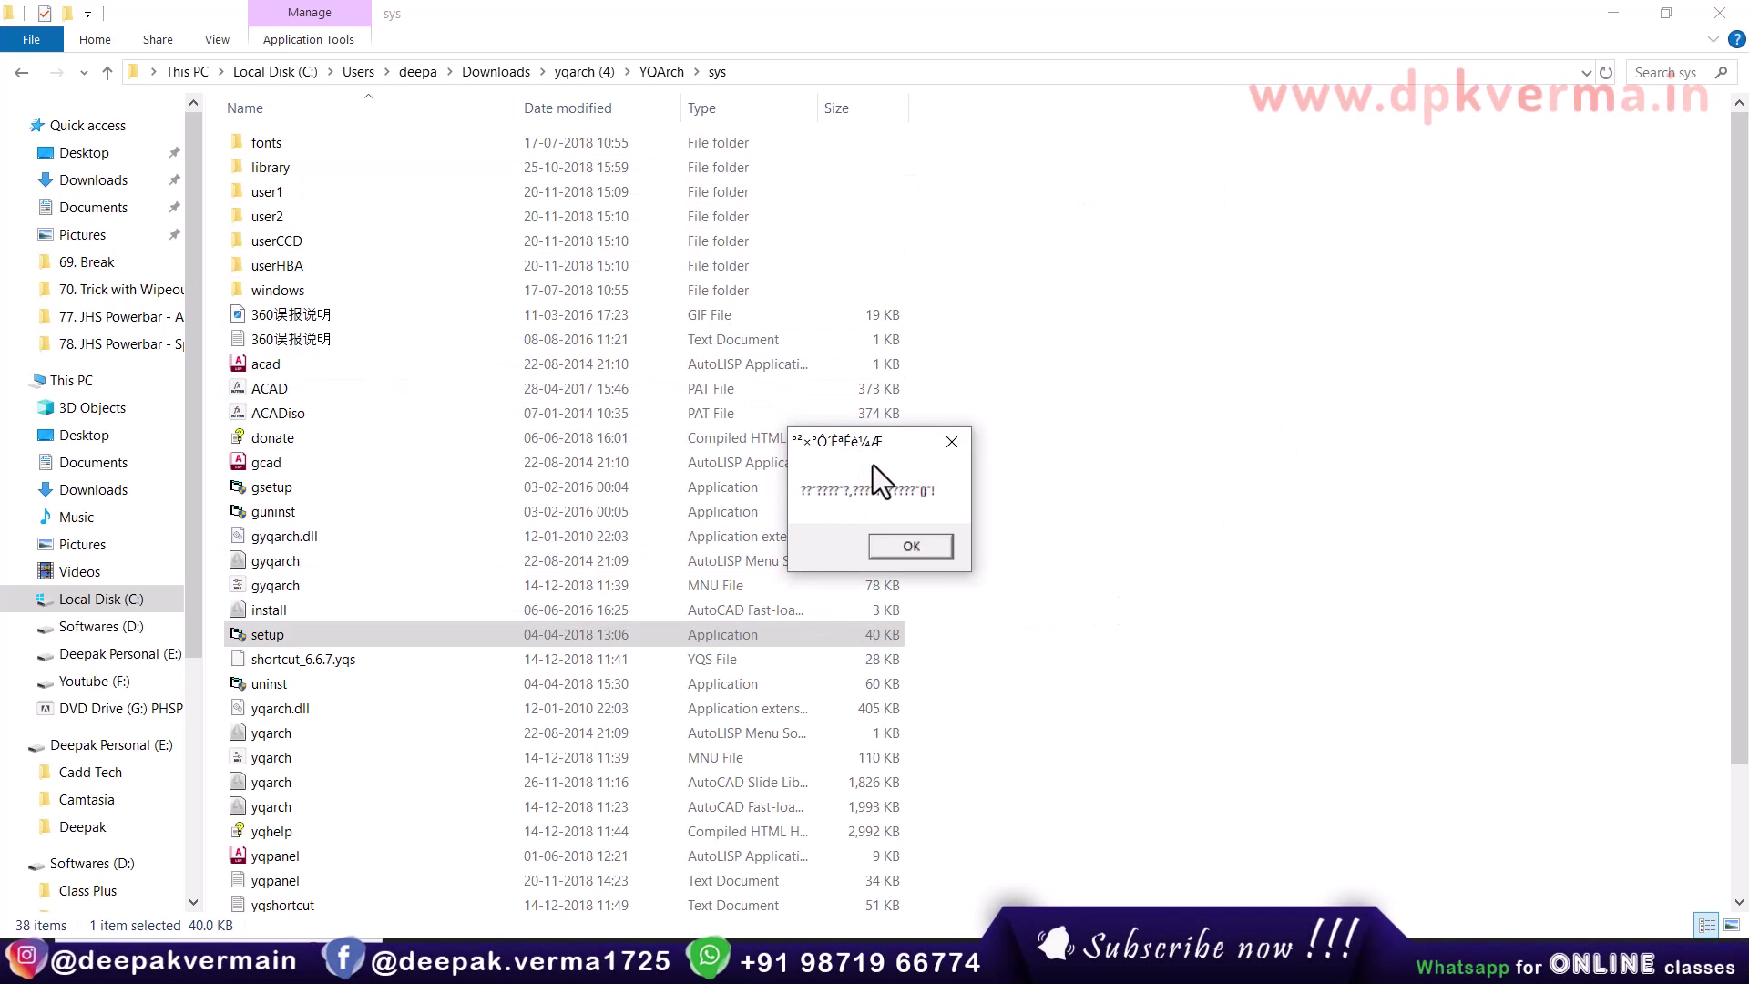
left_click_drag(871, 443, 1121, 361)
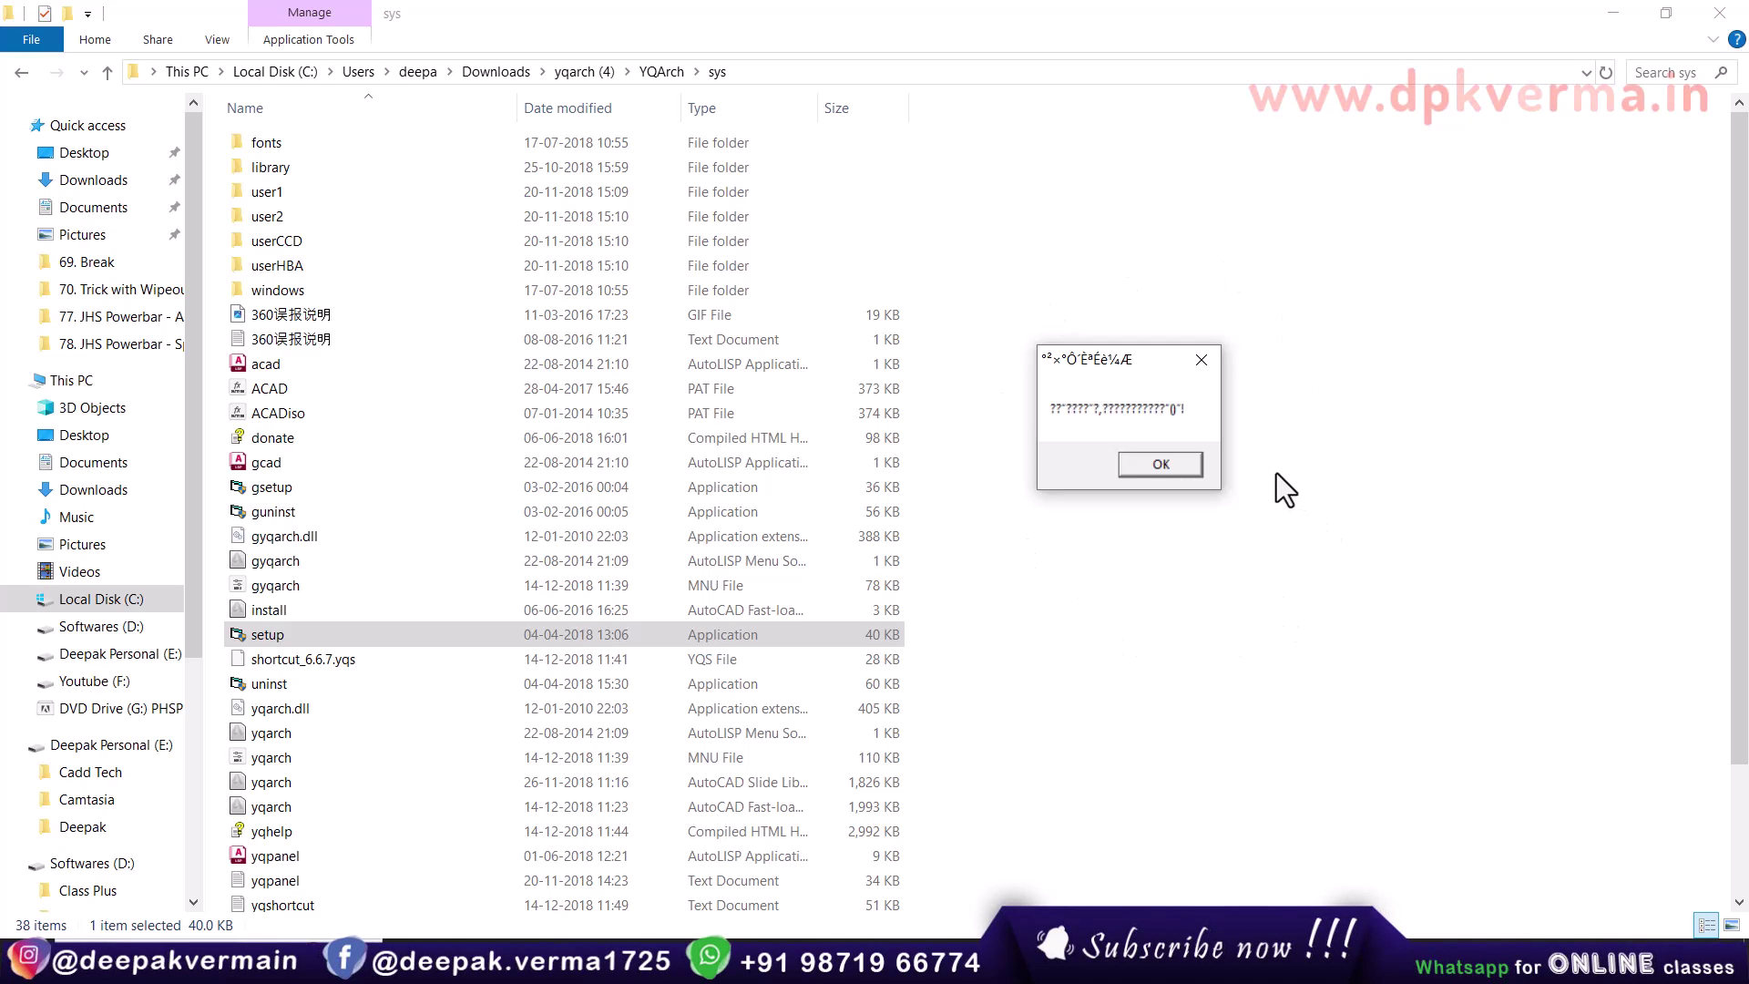
left_click(1144, 469)
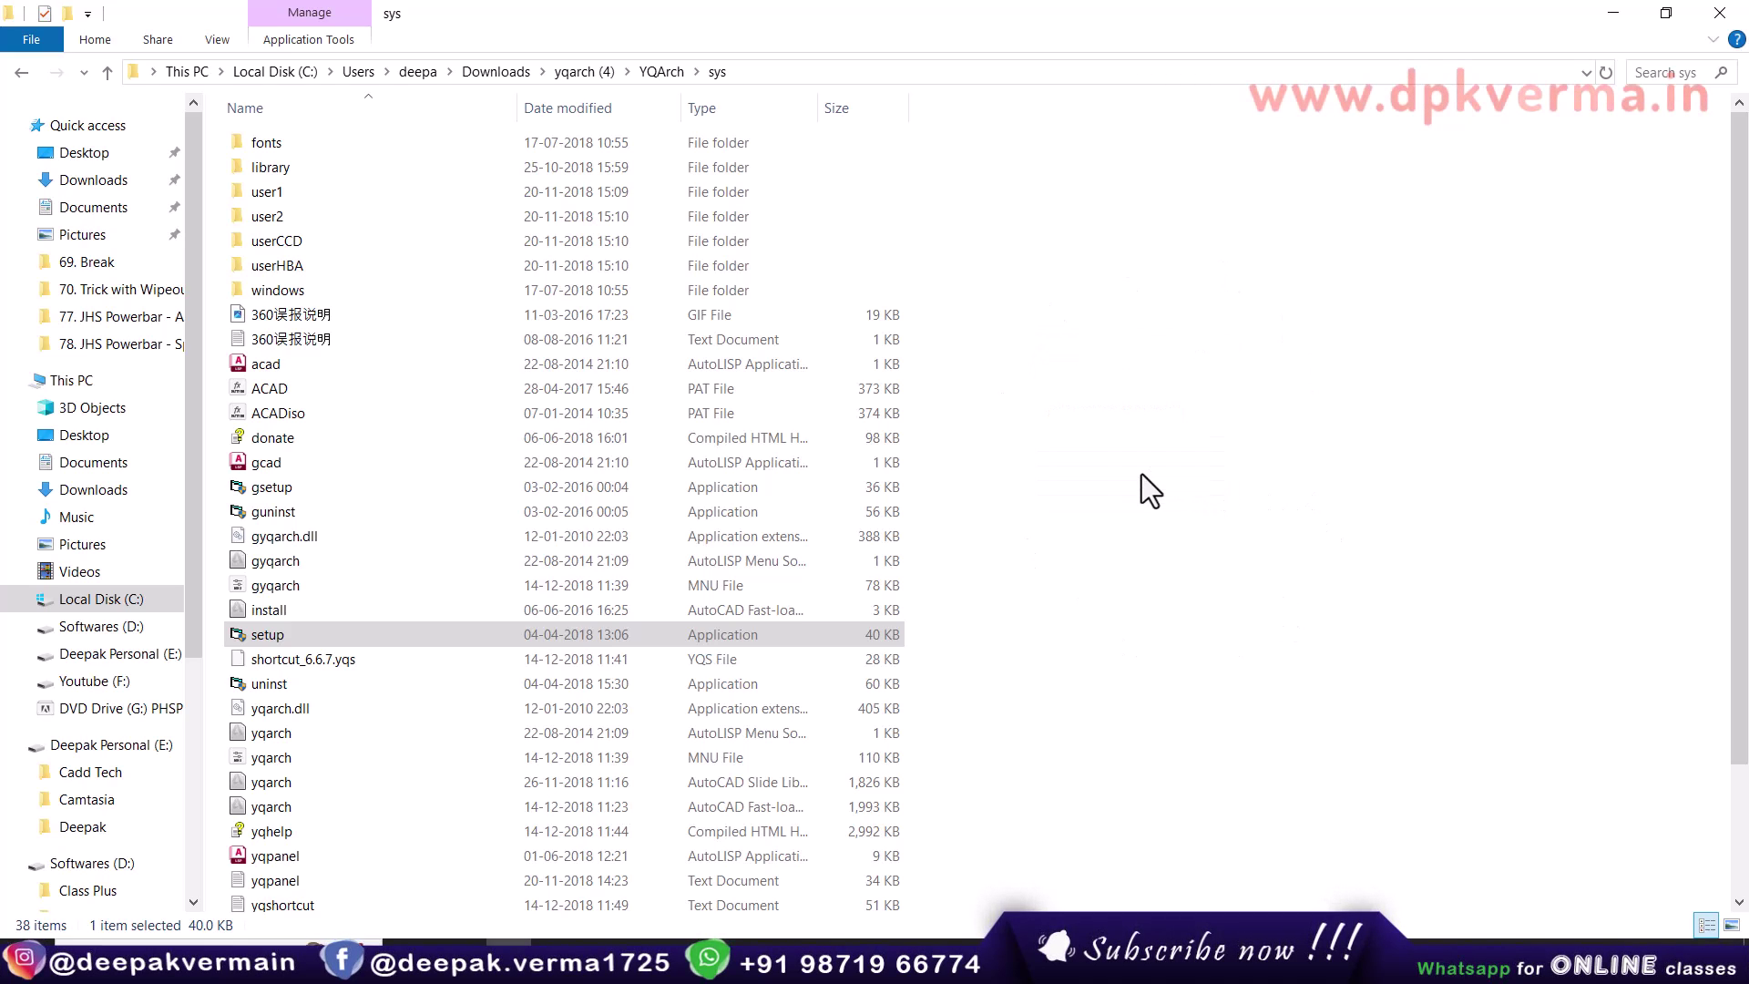
- Go to This PC > Downloads and copy the yqarch (4) folder
left_click(1736, 19)
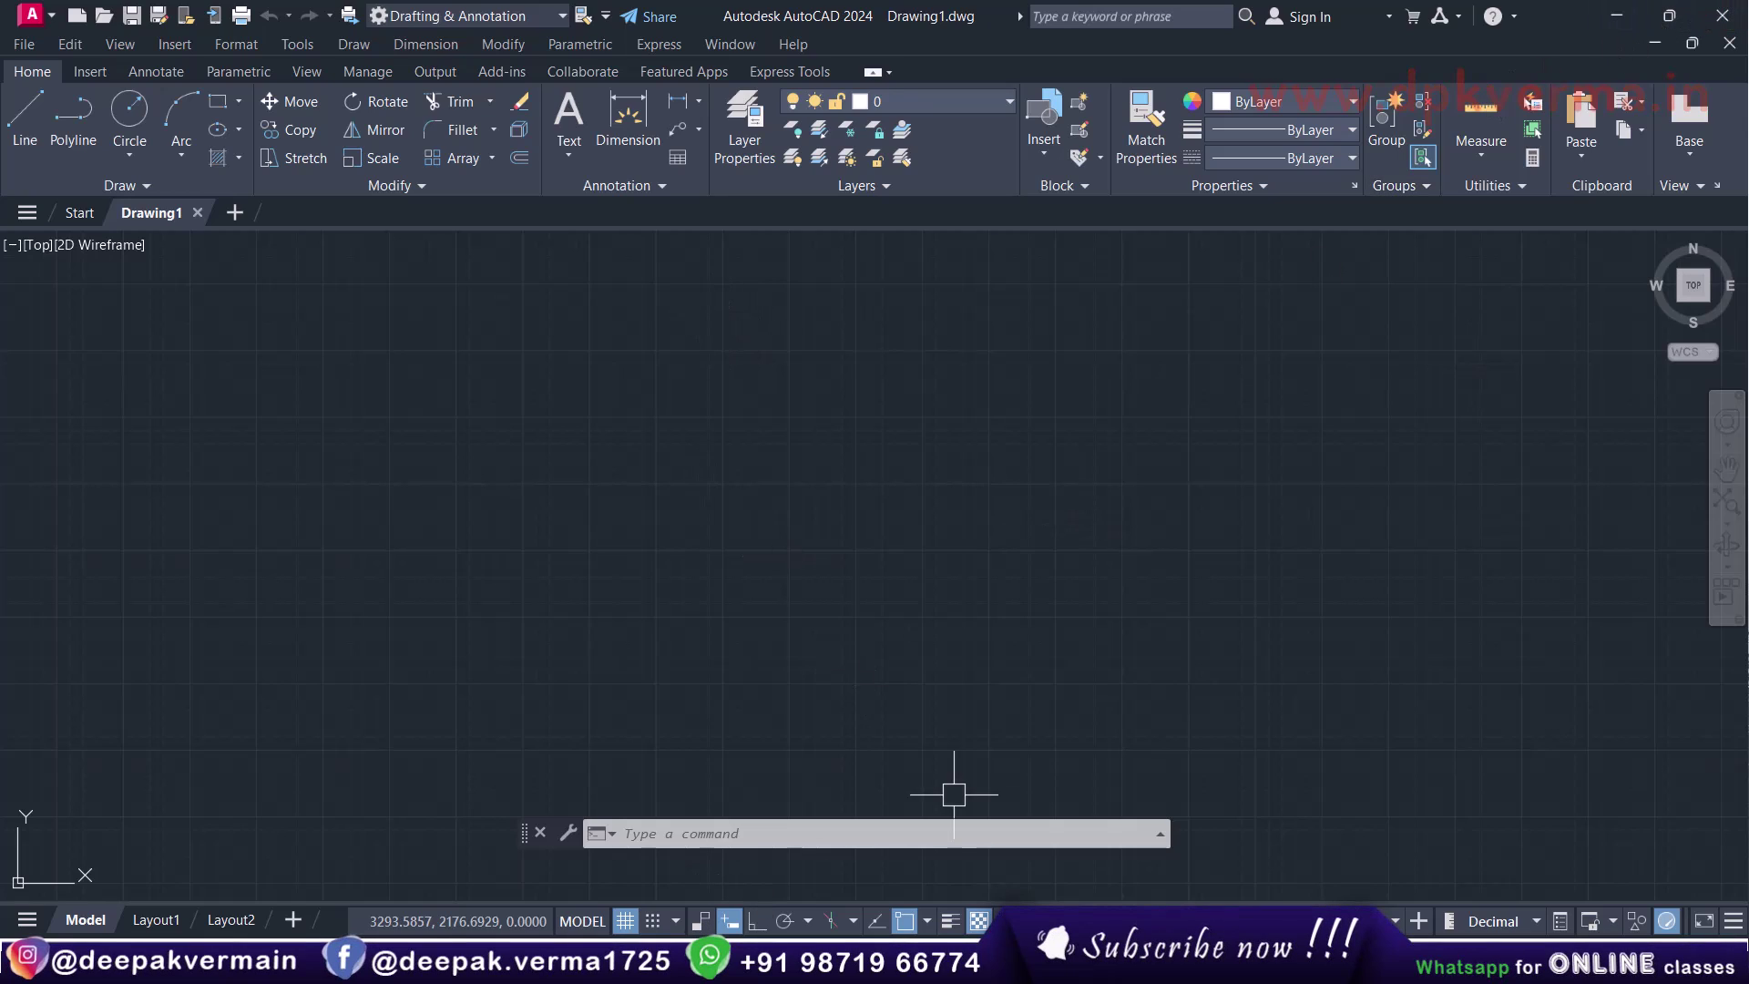
left_click(1617, 15)
double_click(43, 155)
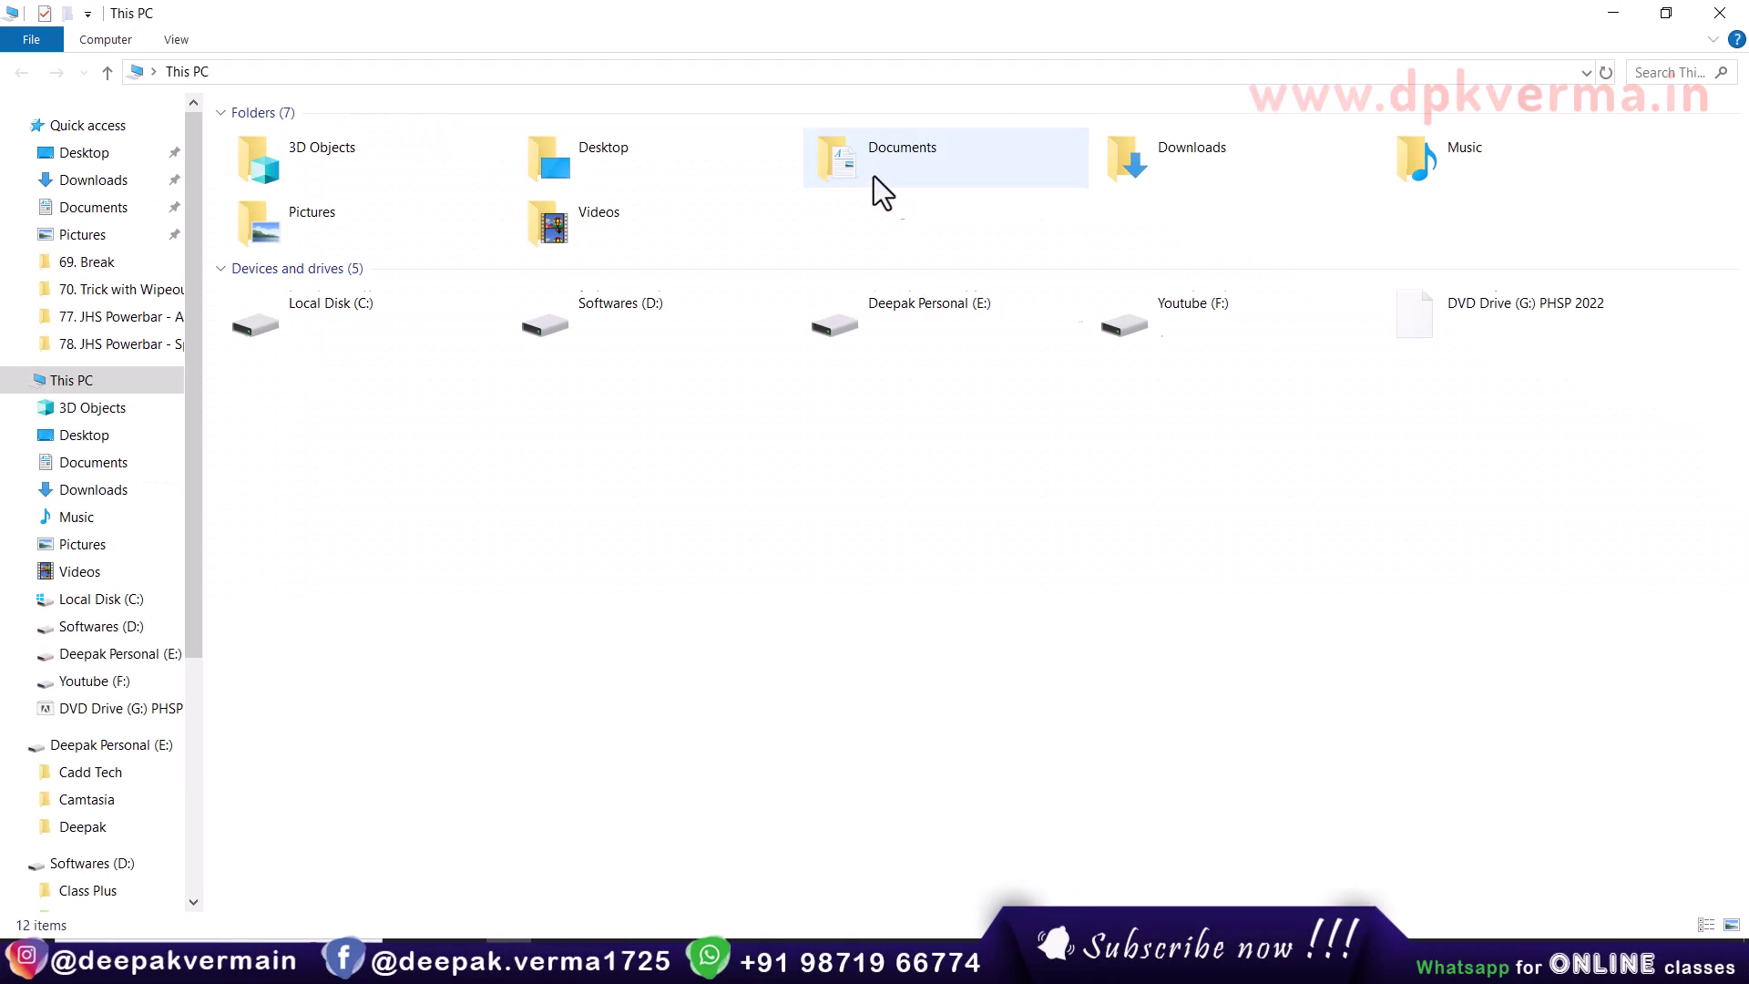
left_click(103, 186)
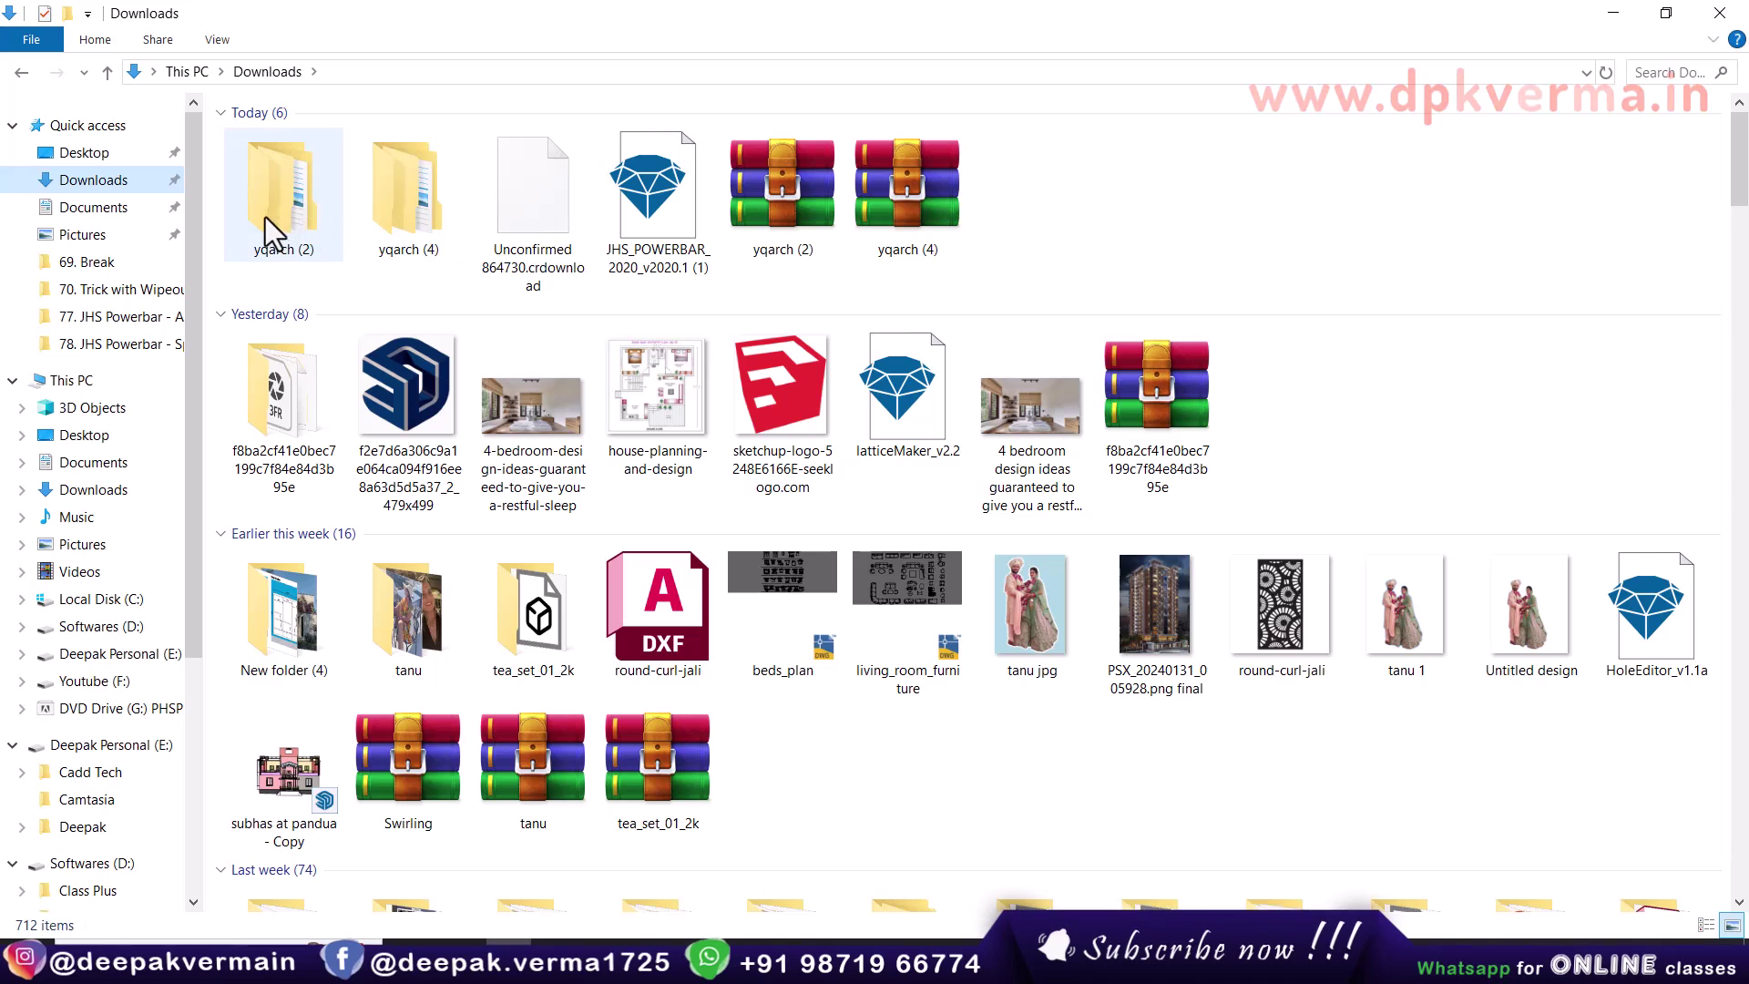
left_click(391, 211)
right_click(394, 210)
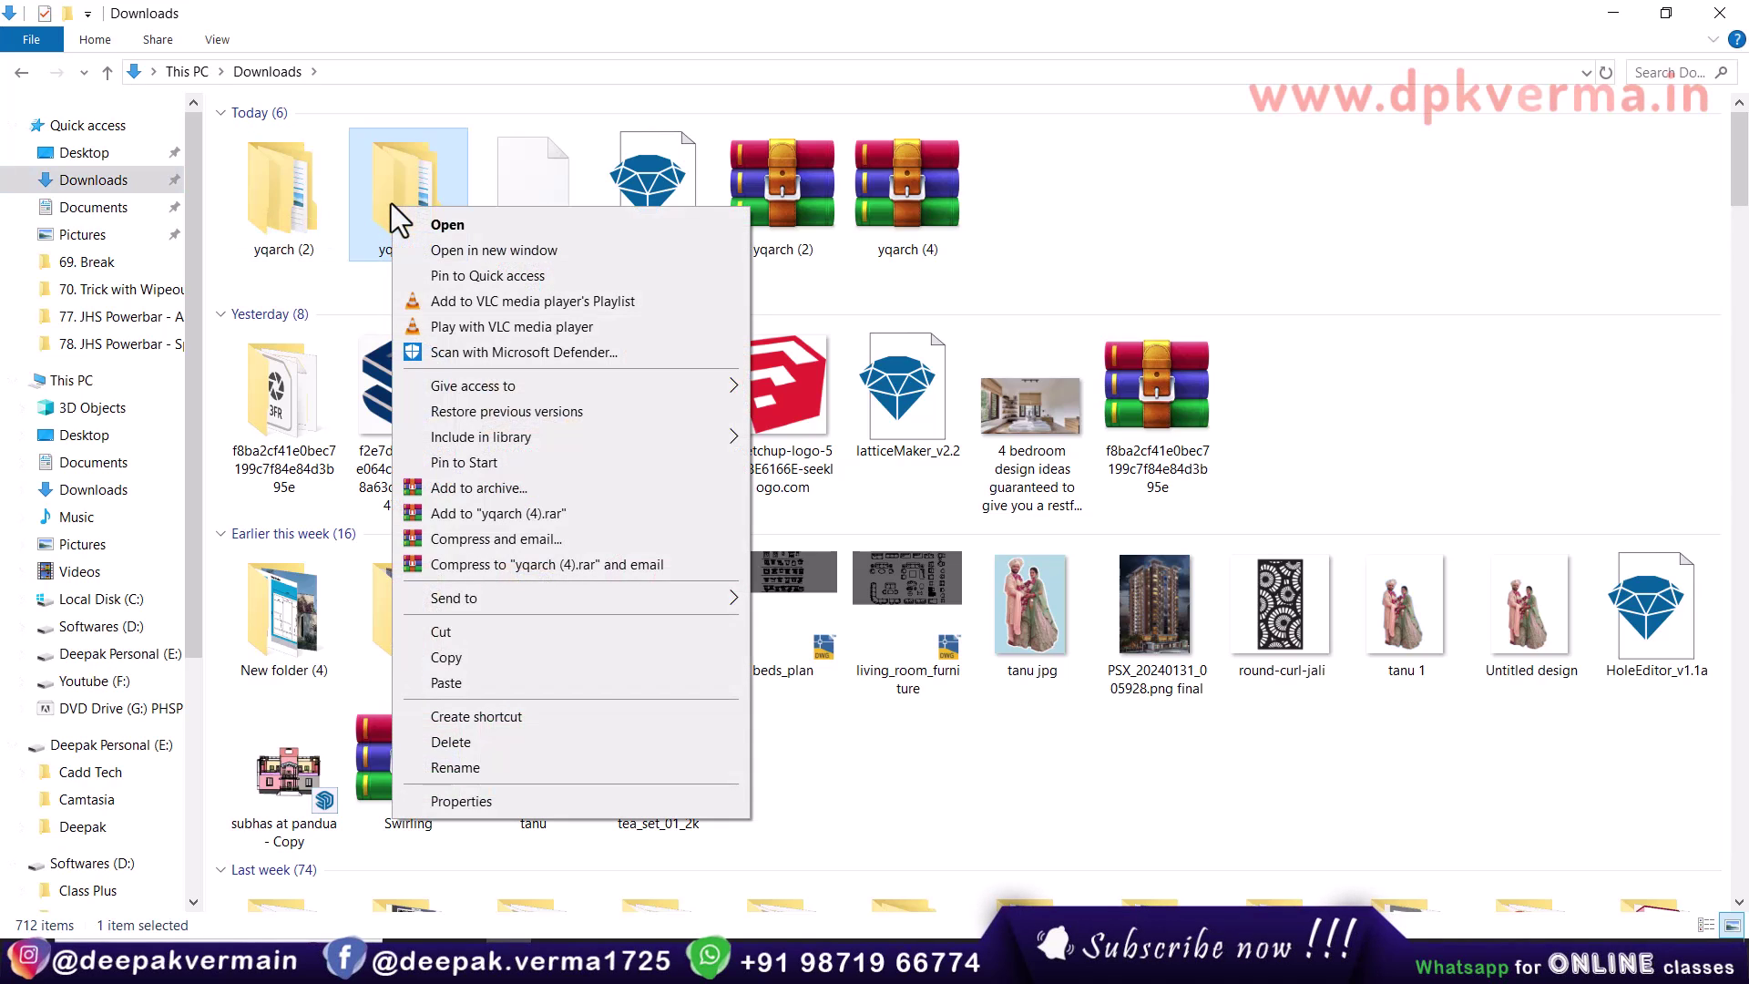
left_click(459, 658)
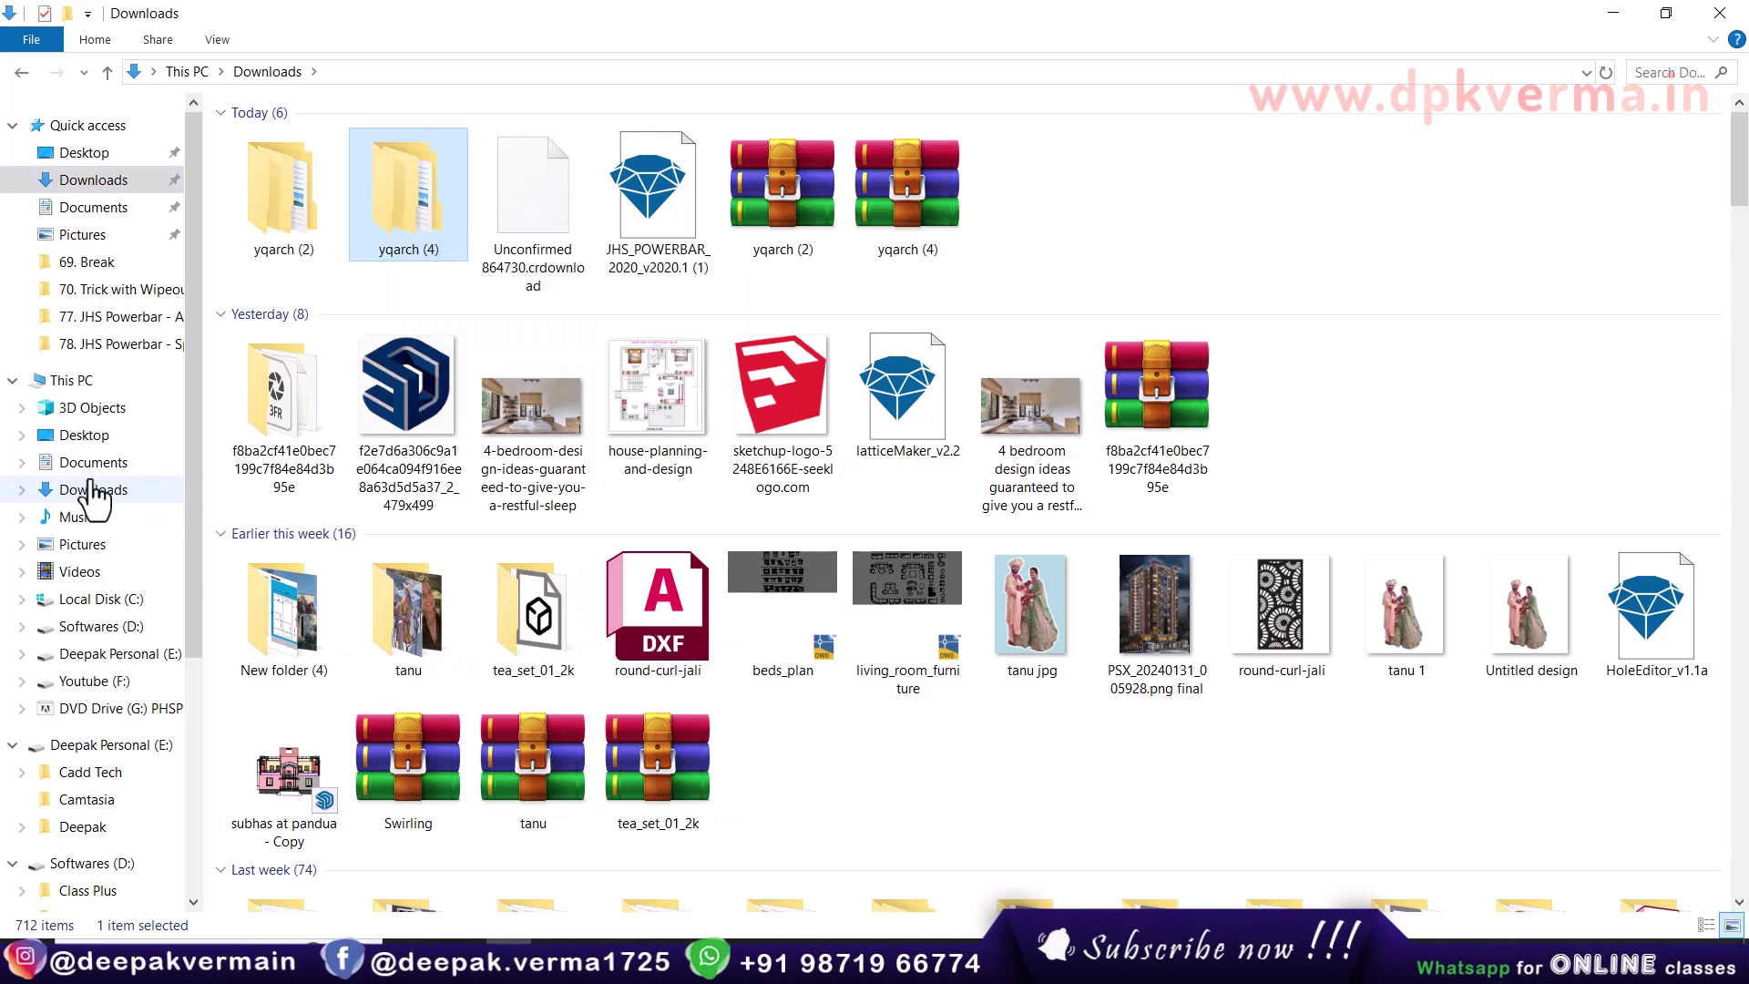
- Paste yqarch (4) onto Local Disk (C:) and open its YQArch\sys folder
left_click(75, 380)
left_click(397, 337)
double_click(398, 337)
right_click(343, 399)
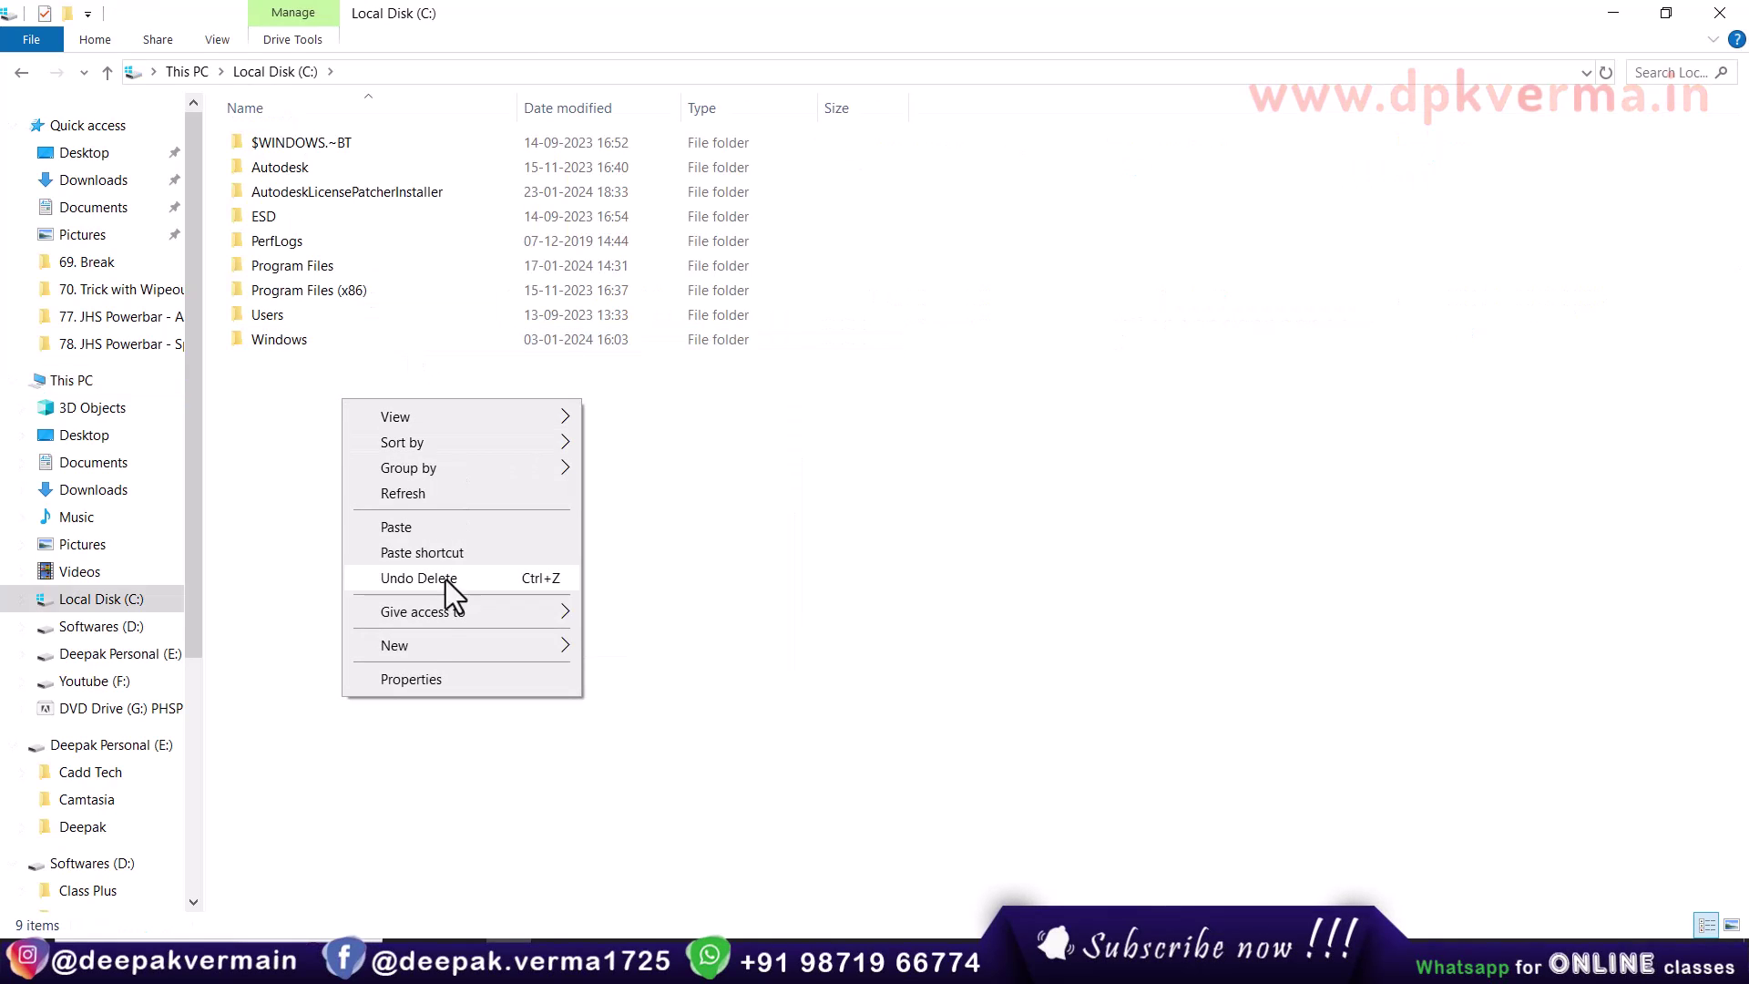
left_click(408, 528)
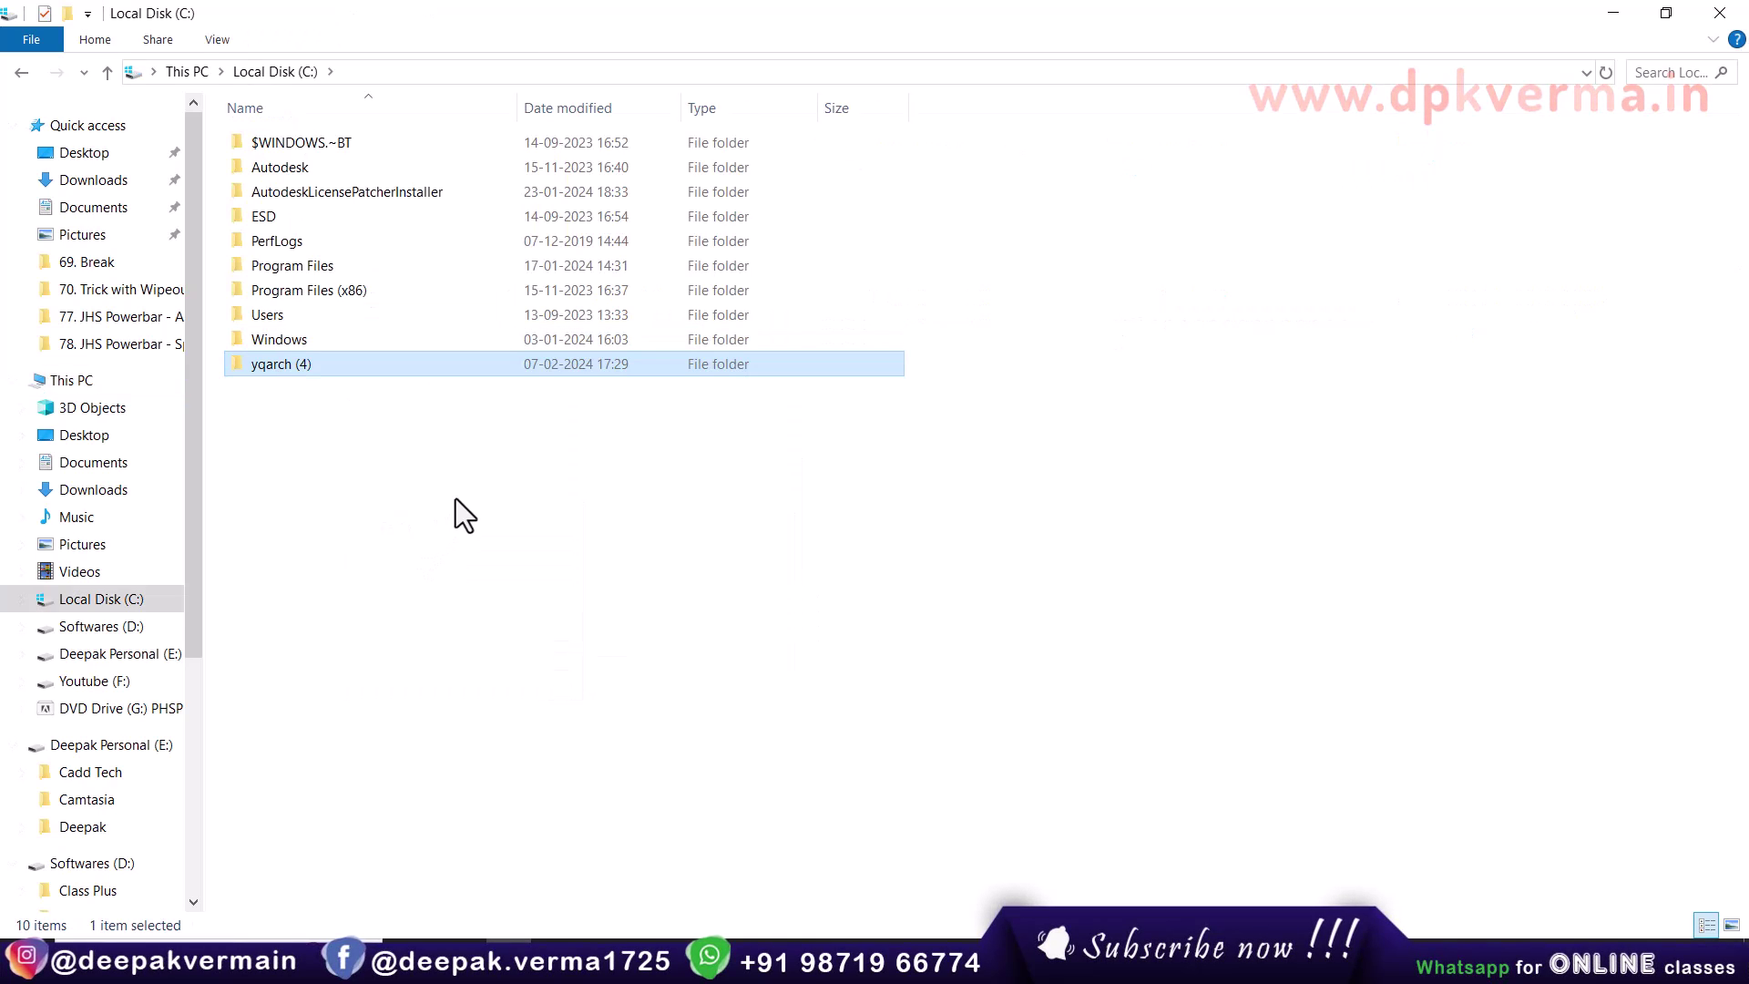
double_click(281, 371)
double_click(294, 146)
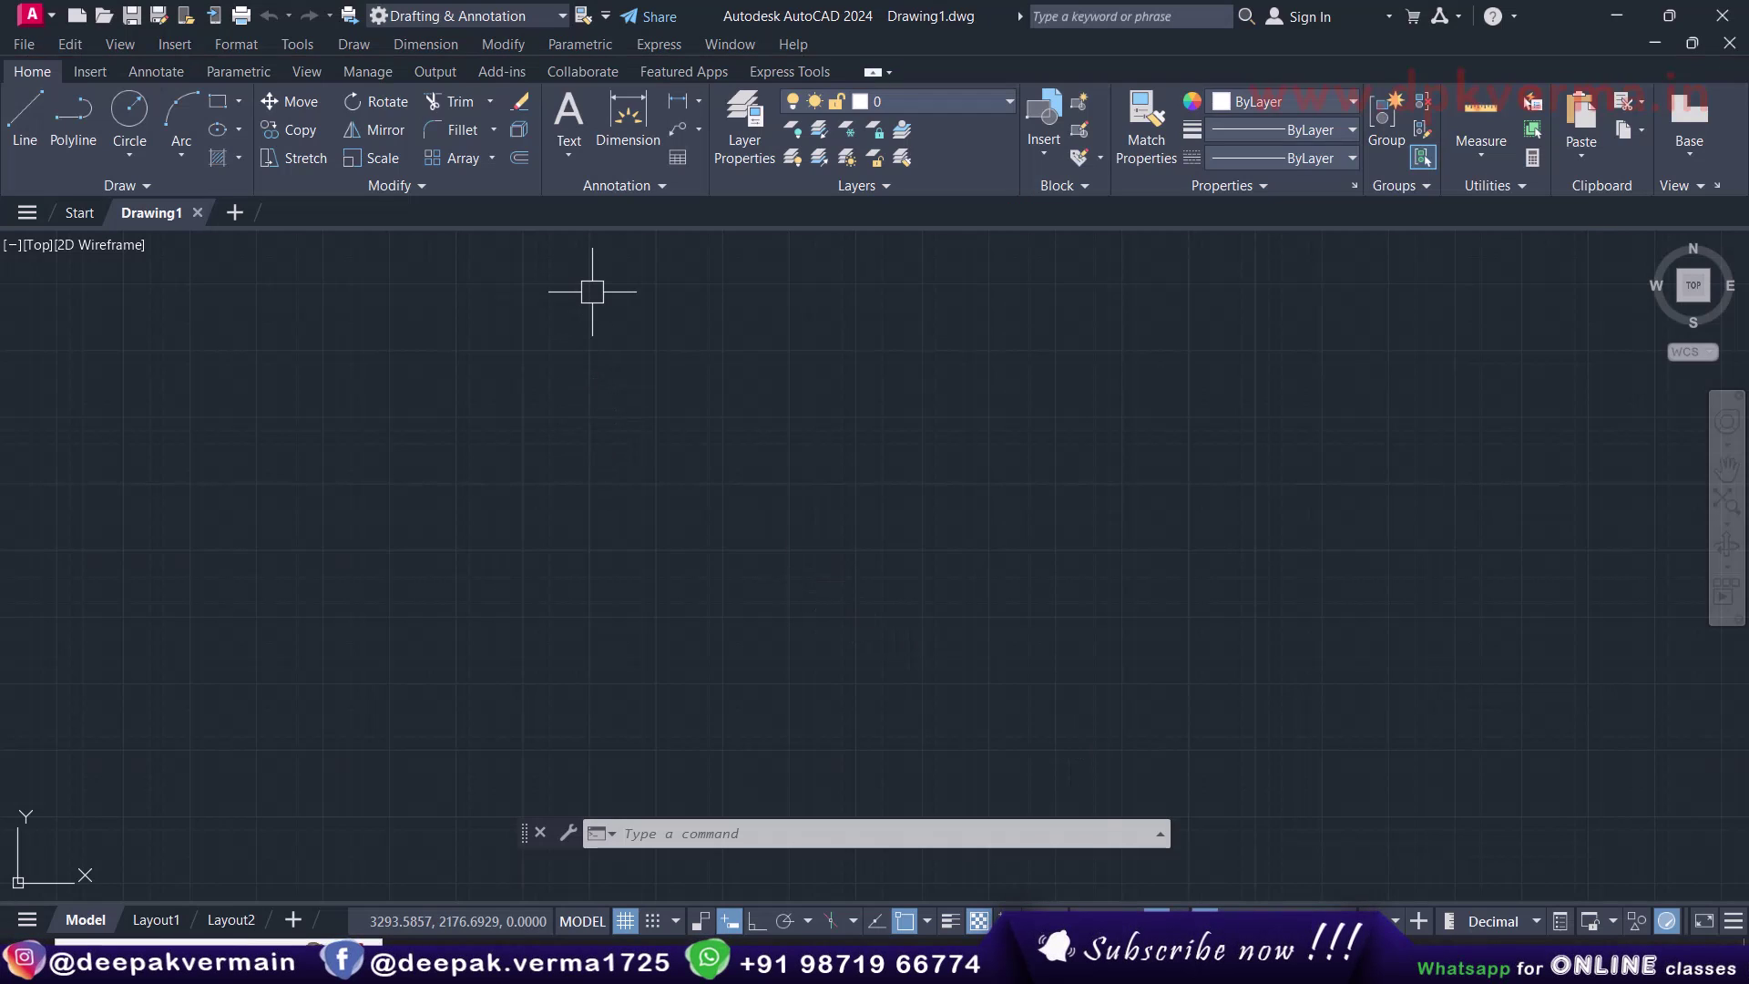
- Open AutoCAD Options on the Files tab with Support File Search Path expanded
right_click(592, 292)
left_click(643, 681)
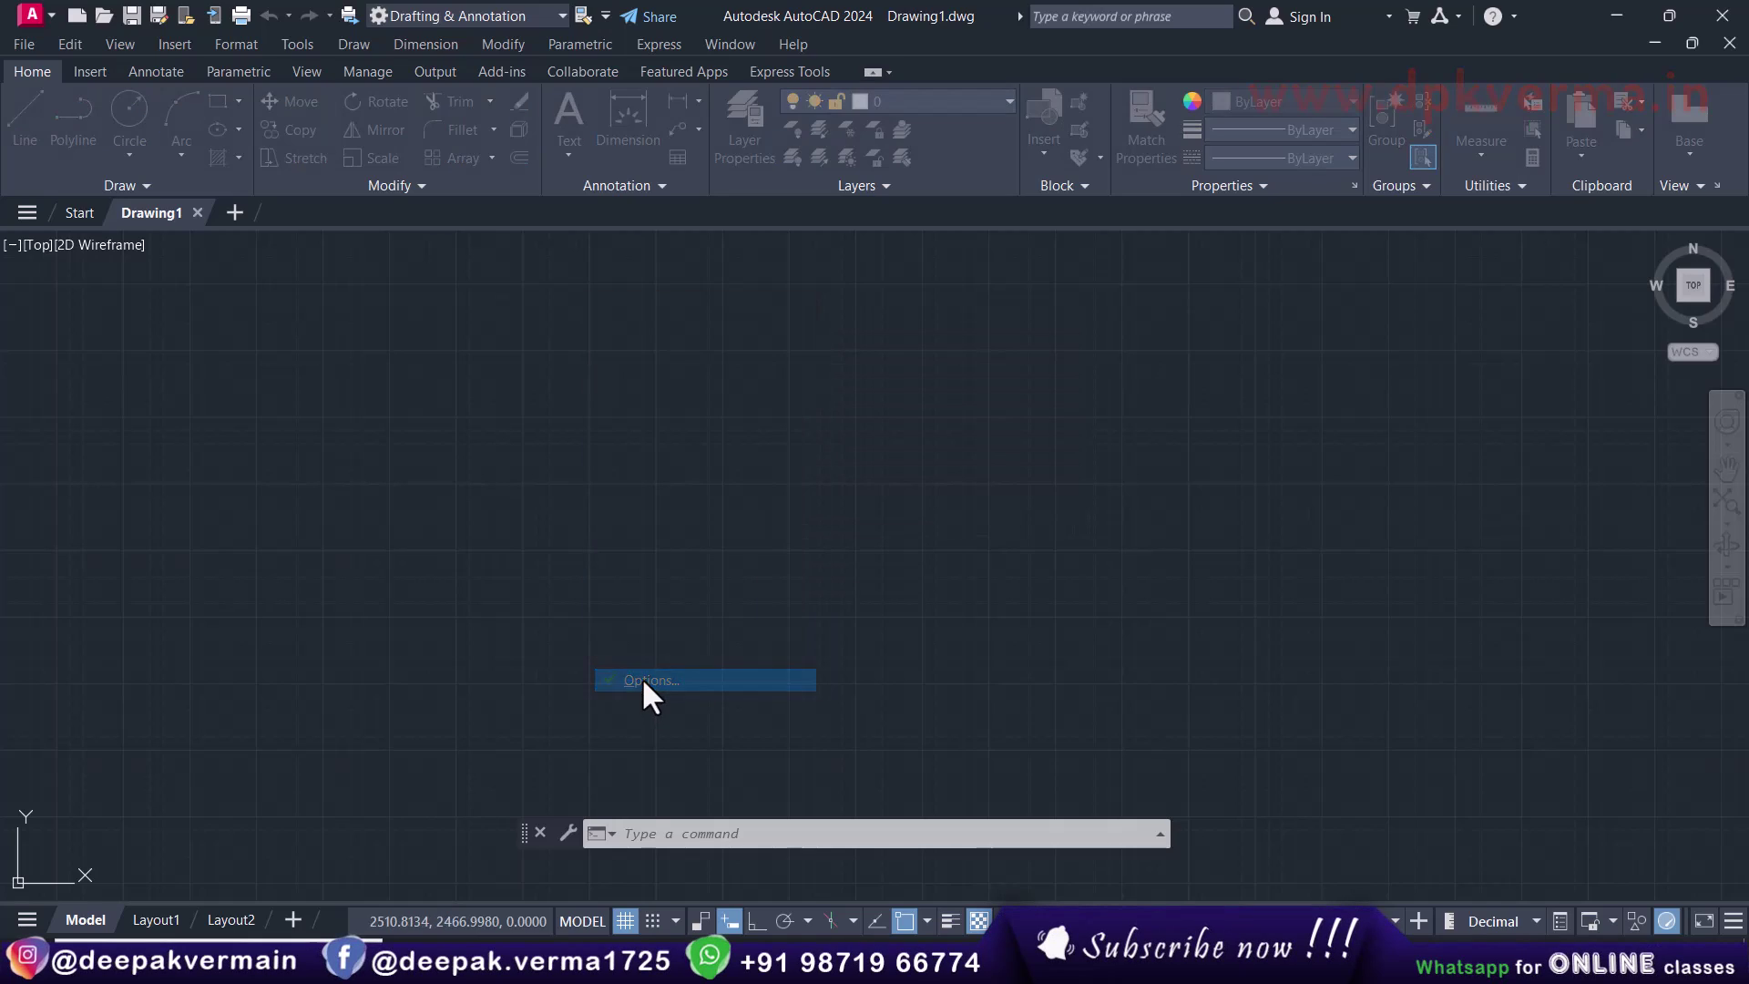
left_click_drag(452, 119, 589, 113)
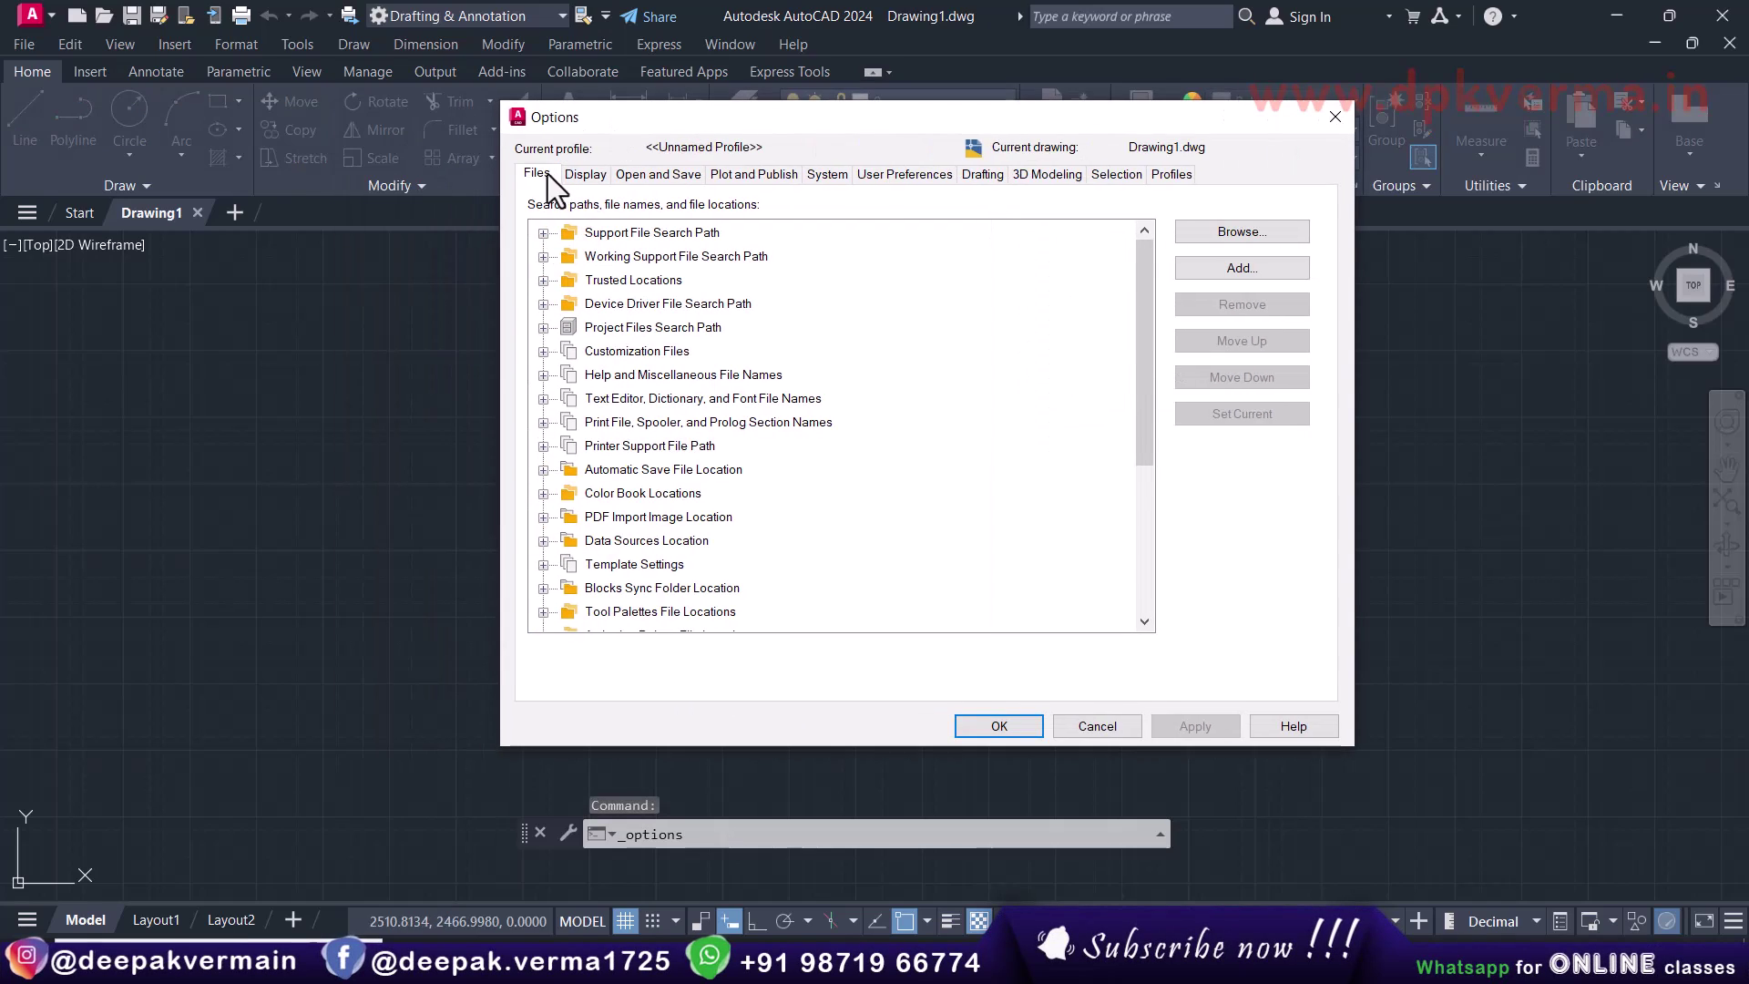
left_click(528, 176)
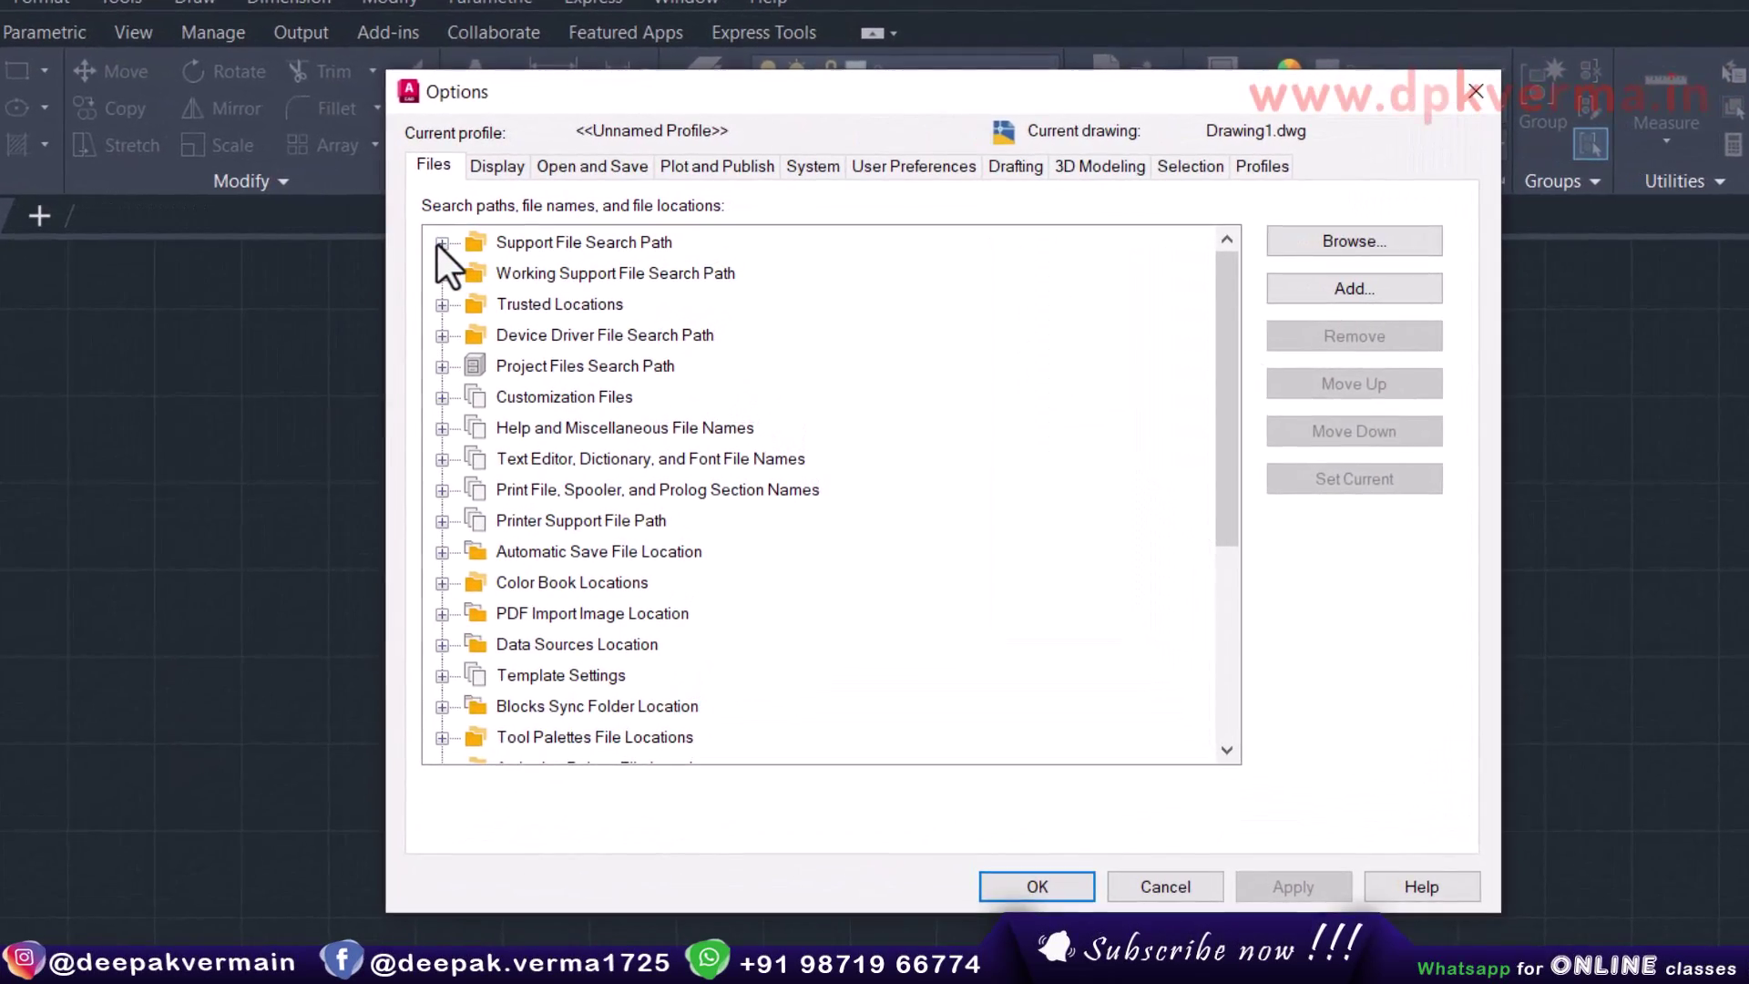
left_click(469, 240)
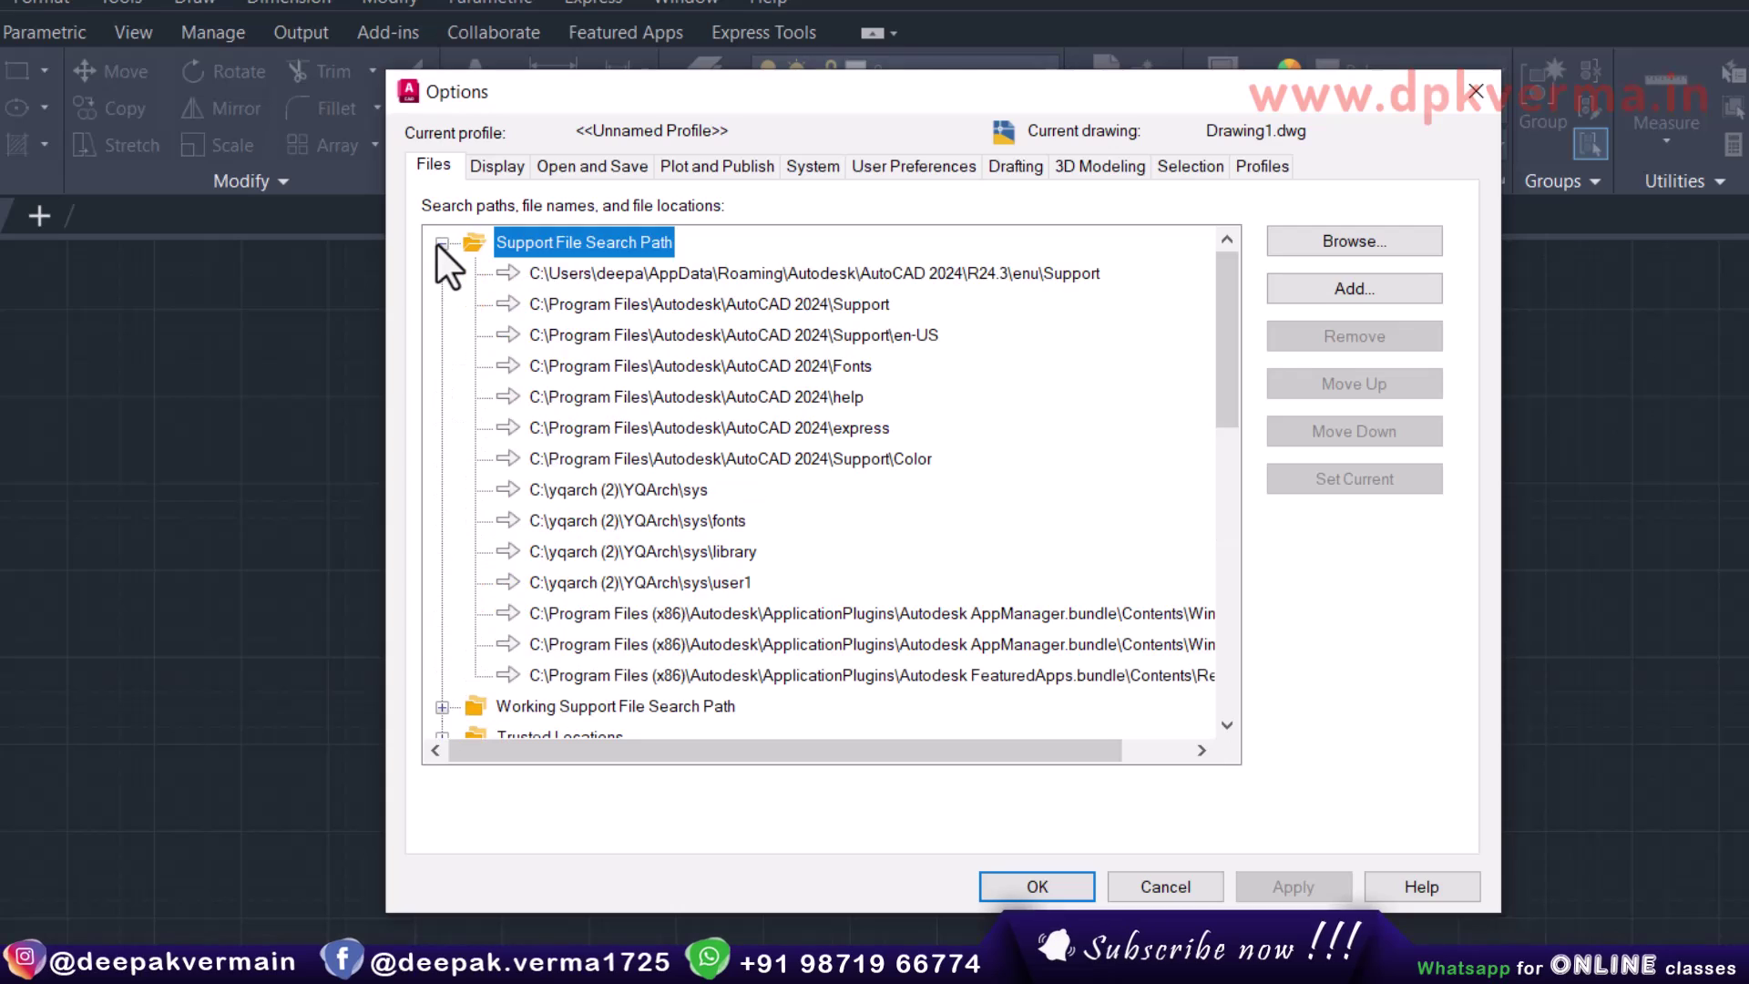
scroll(632, 446, "down", 1)
scroll(586, 267, "up", 1)
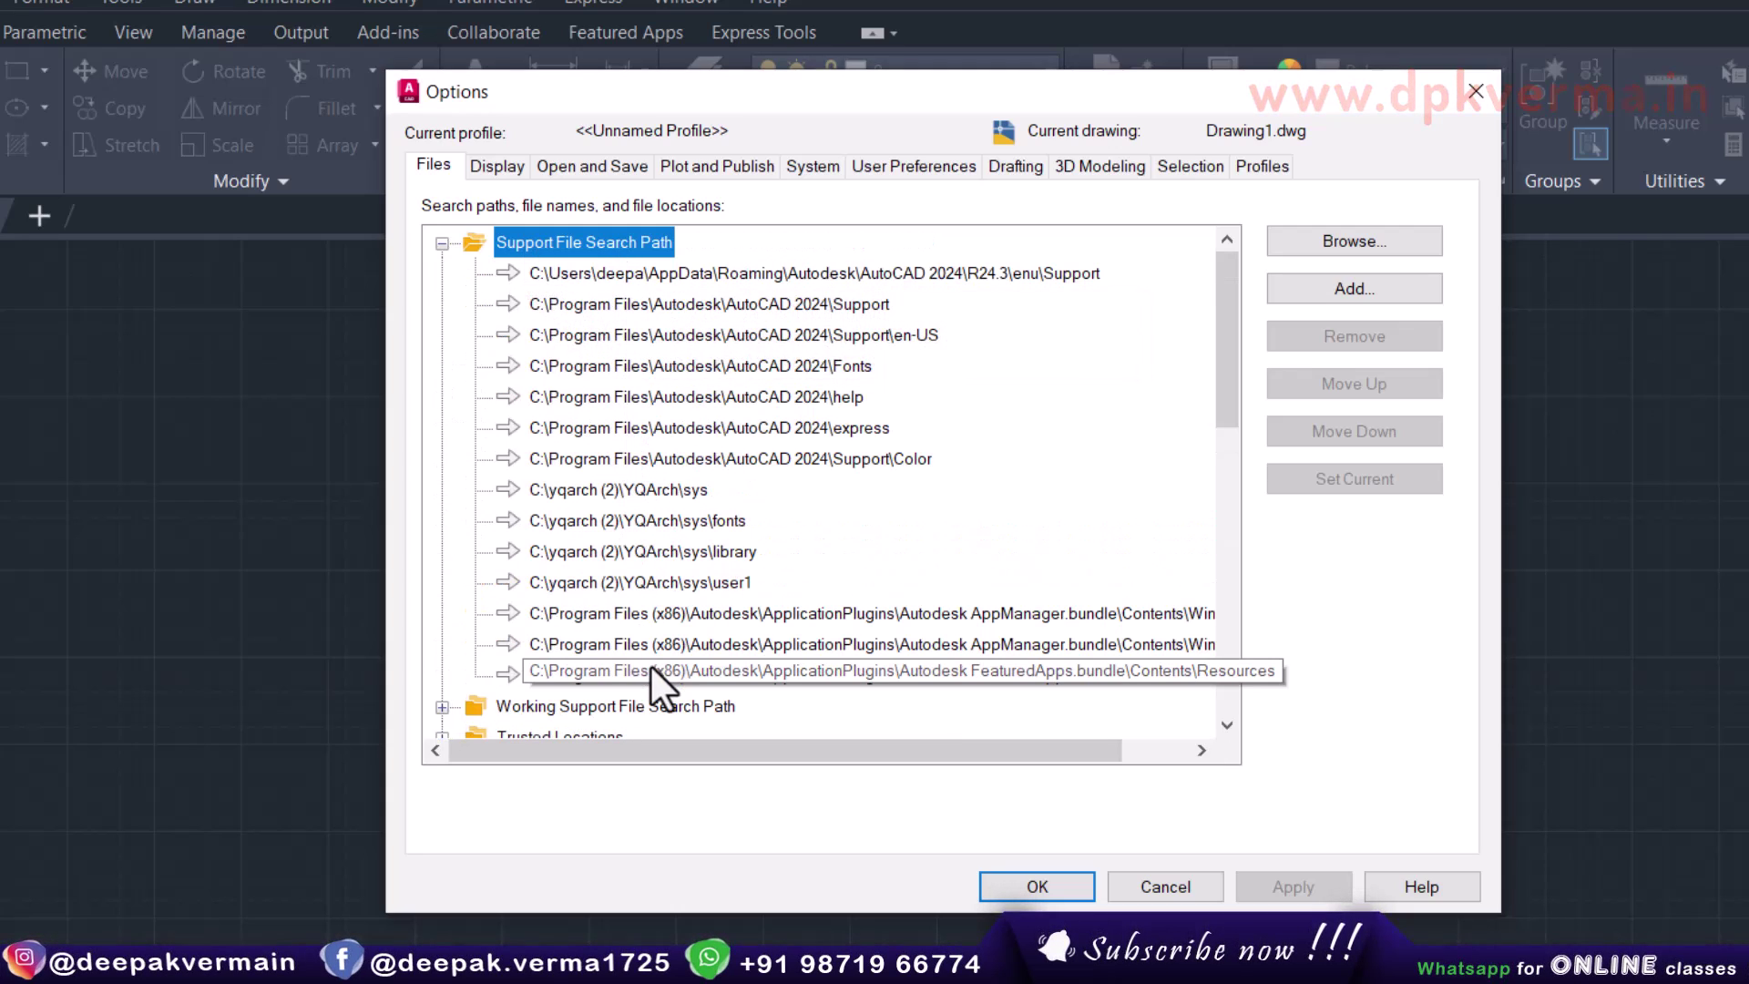
- Add a new empty entry to the Support File Search Path list
left_click(826, 670)
left_click(1347, 237)
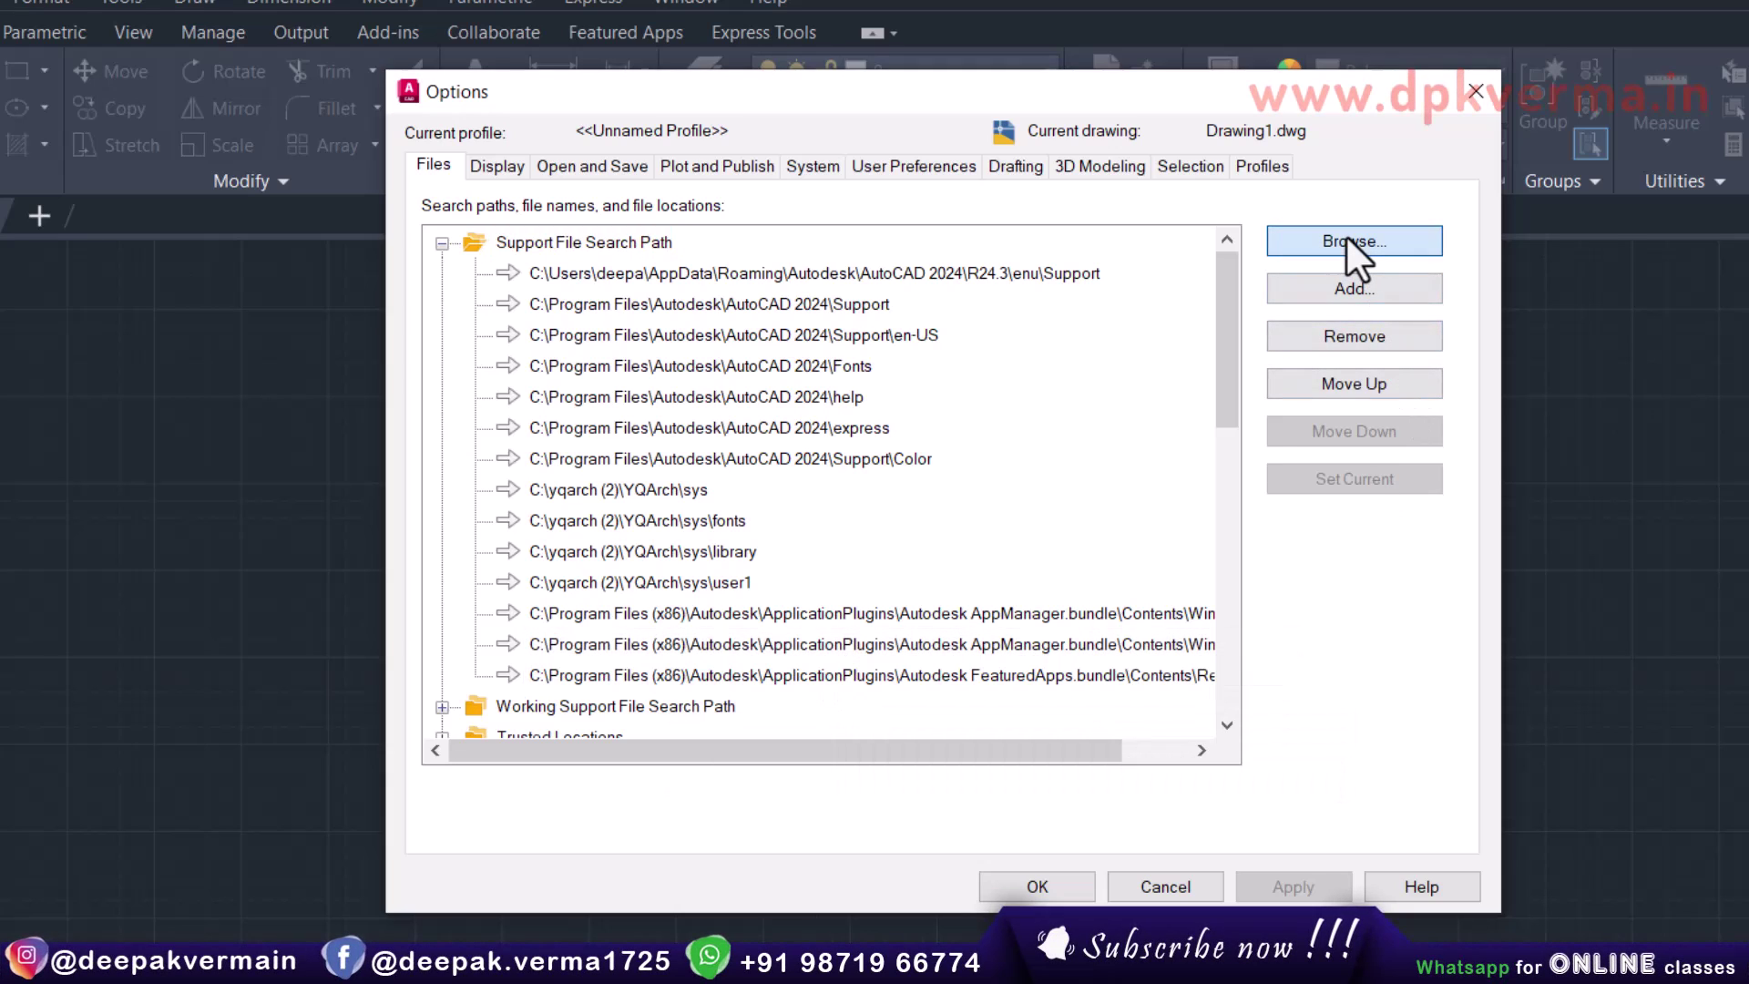
key("Escape")
left_click(1327, 288)
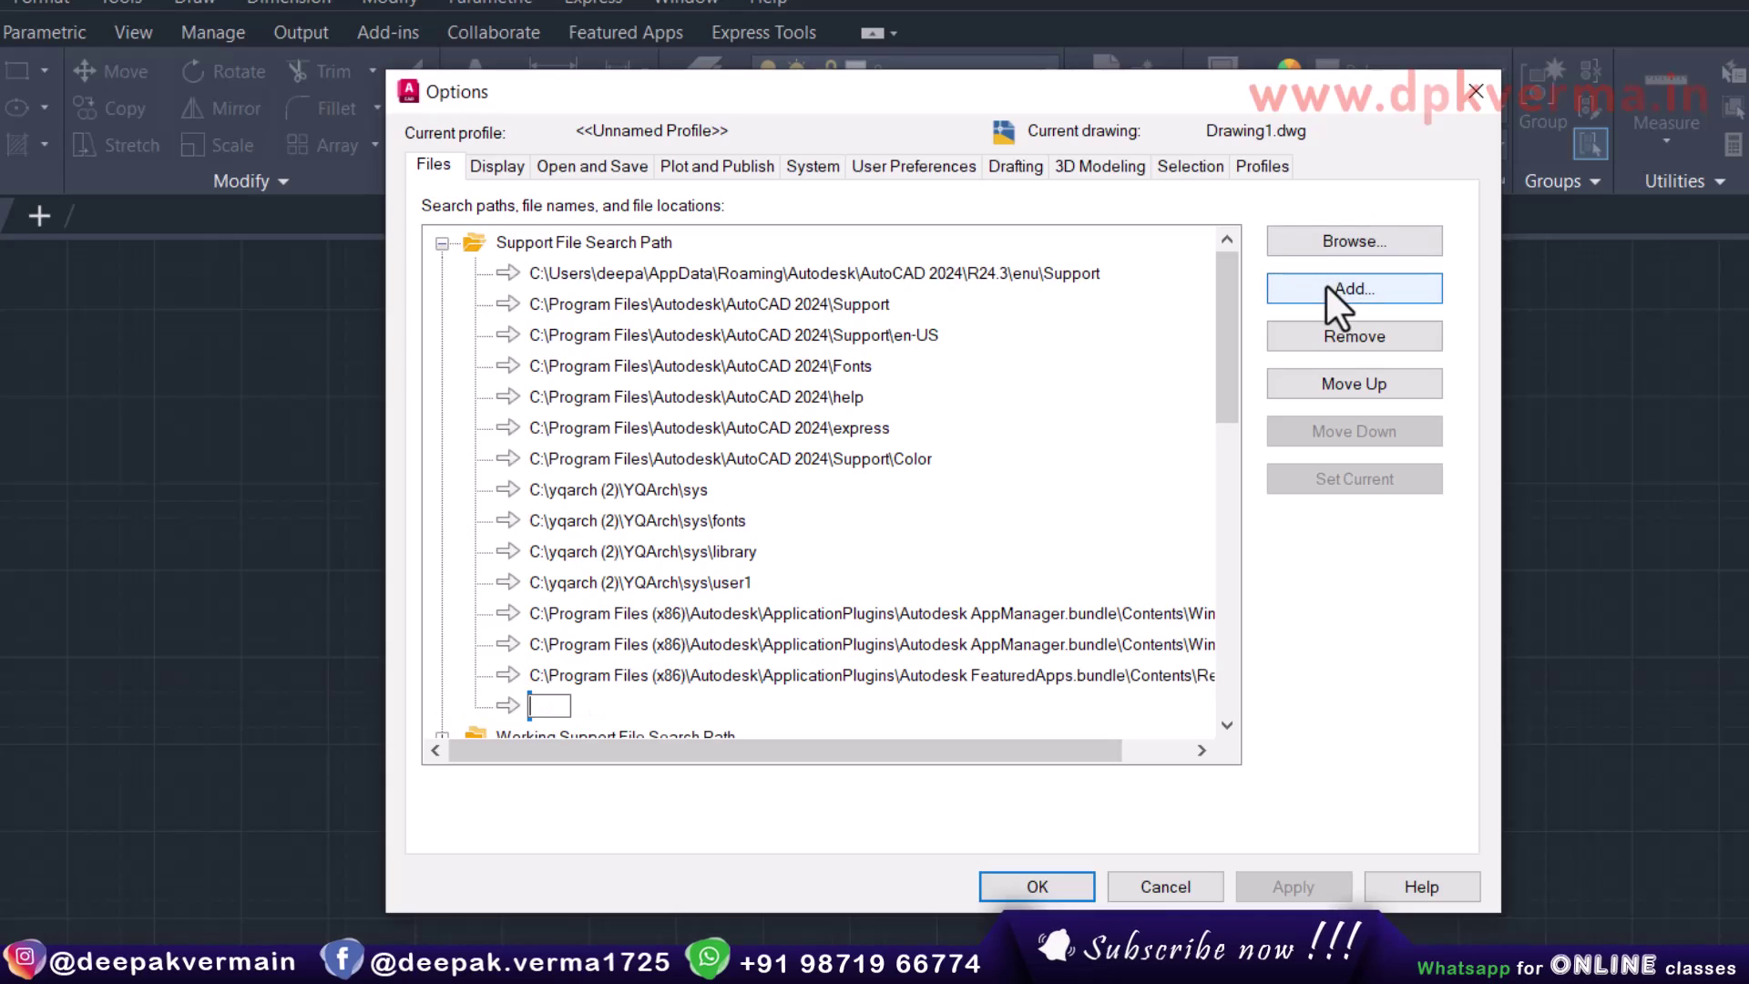
key("Escape")
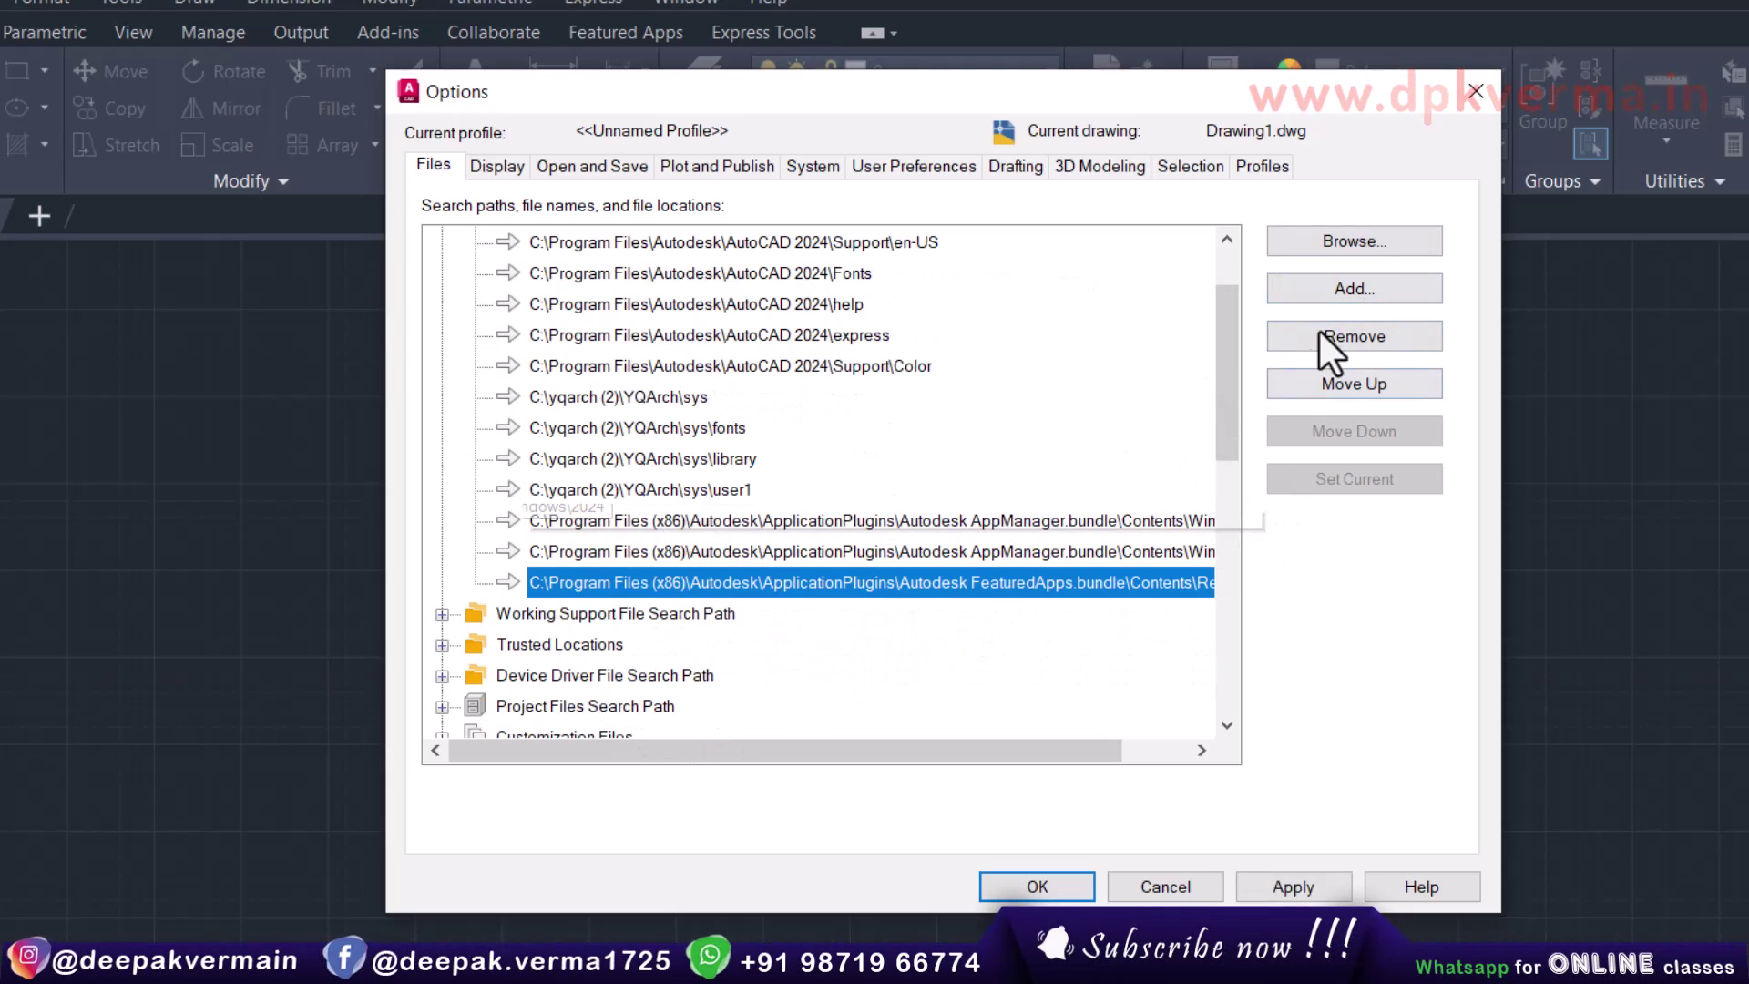
left_click(1348, 287)
- Set the new support path to C:\yqarch (4)\YQArch\sys
left_click(1321, 247)
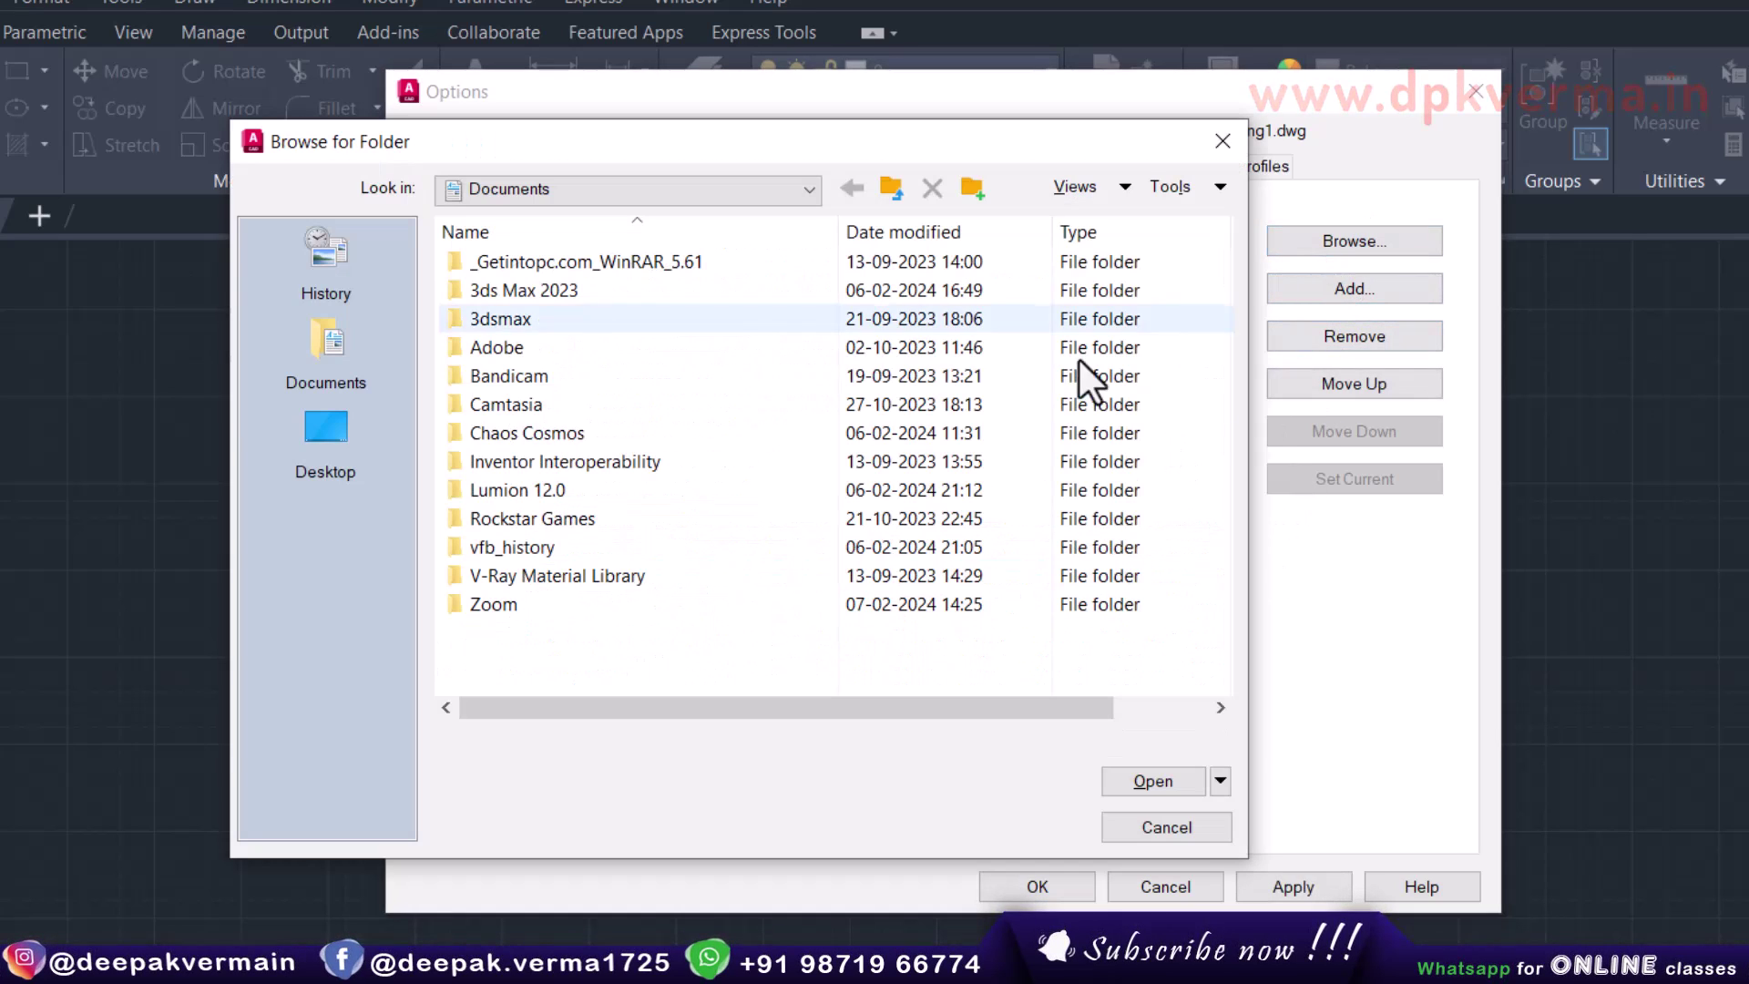
left_click(325, 431)
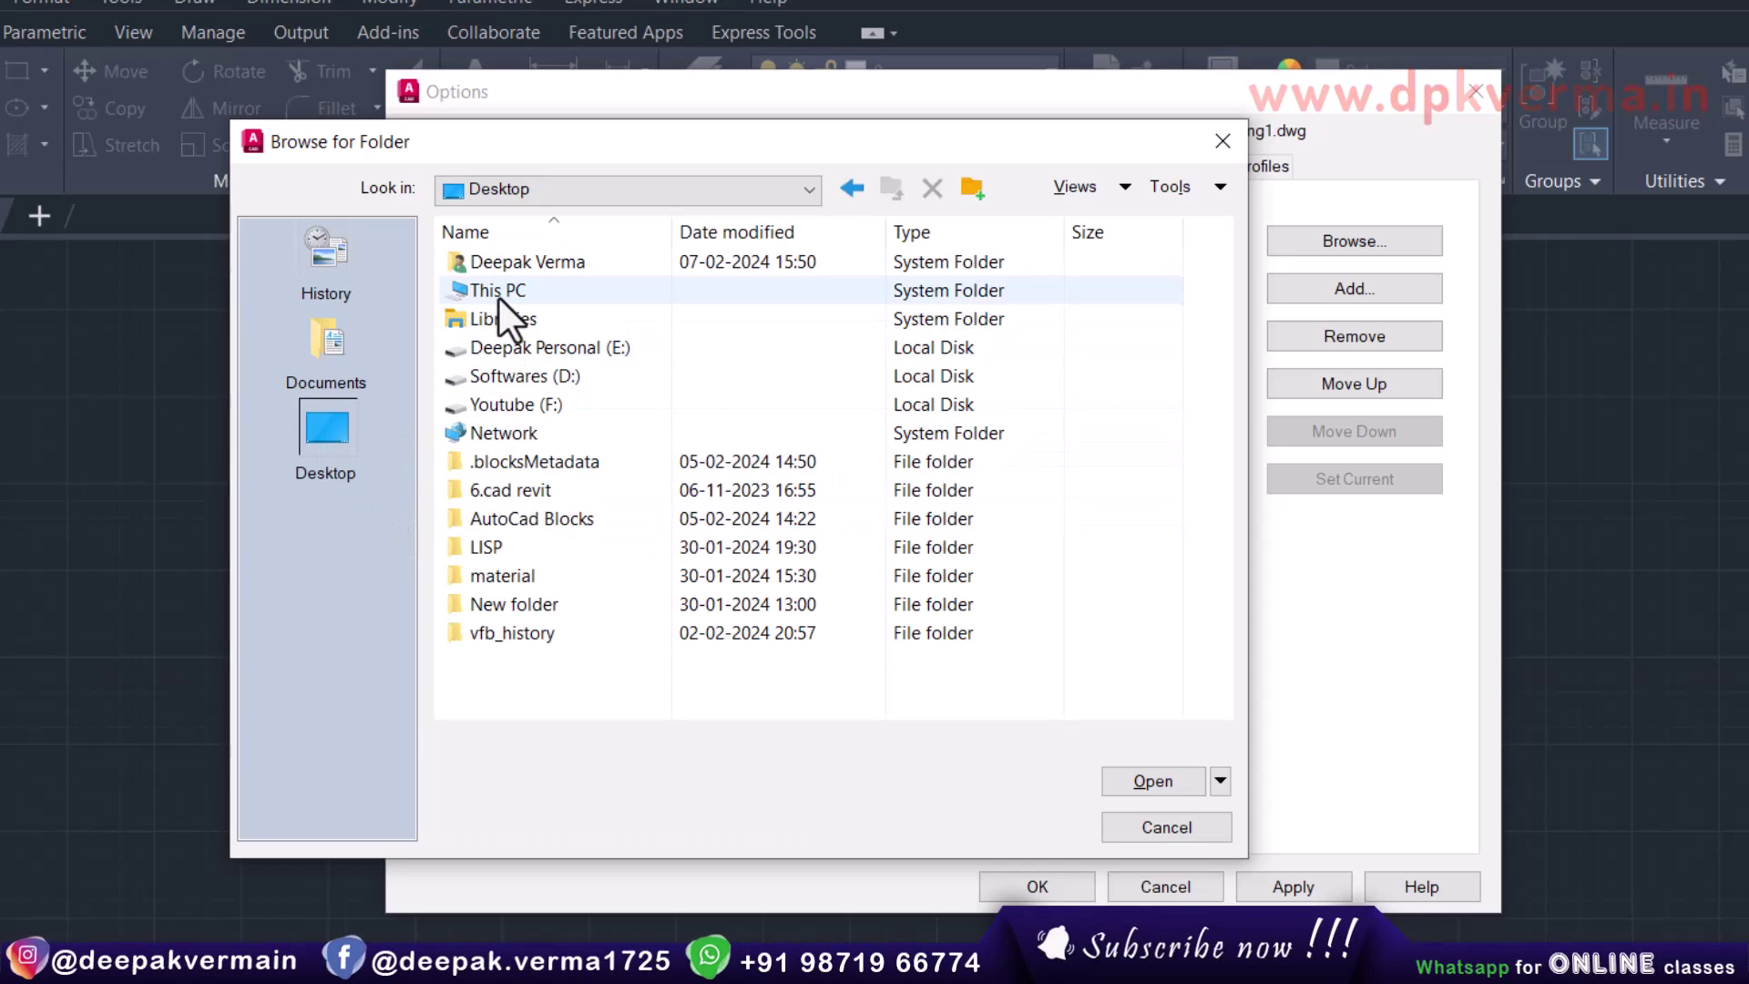
double_click(499, 289)
double_click(500, 535)
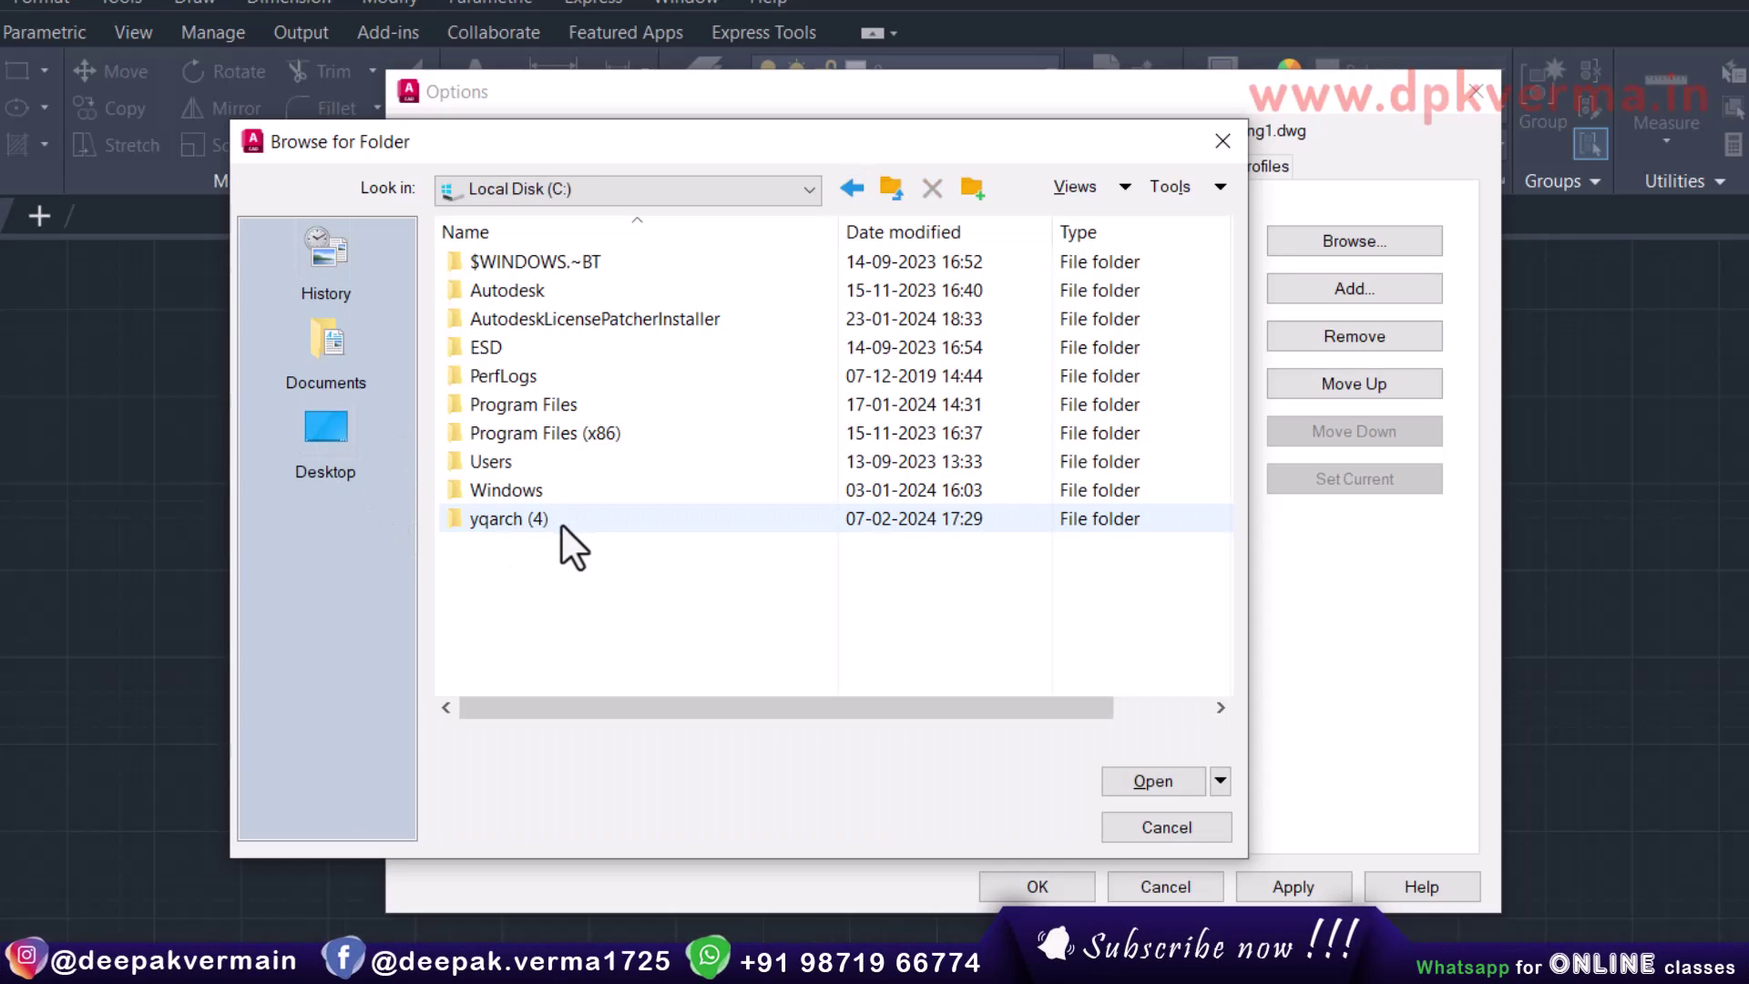
double_click(528, 512)
double_click(510, 262)
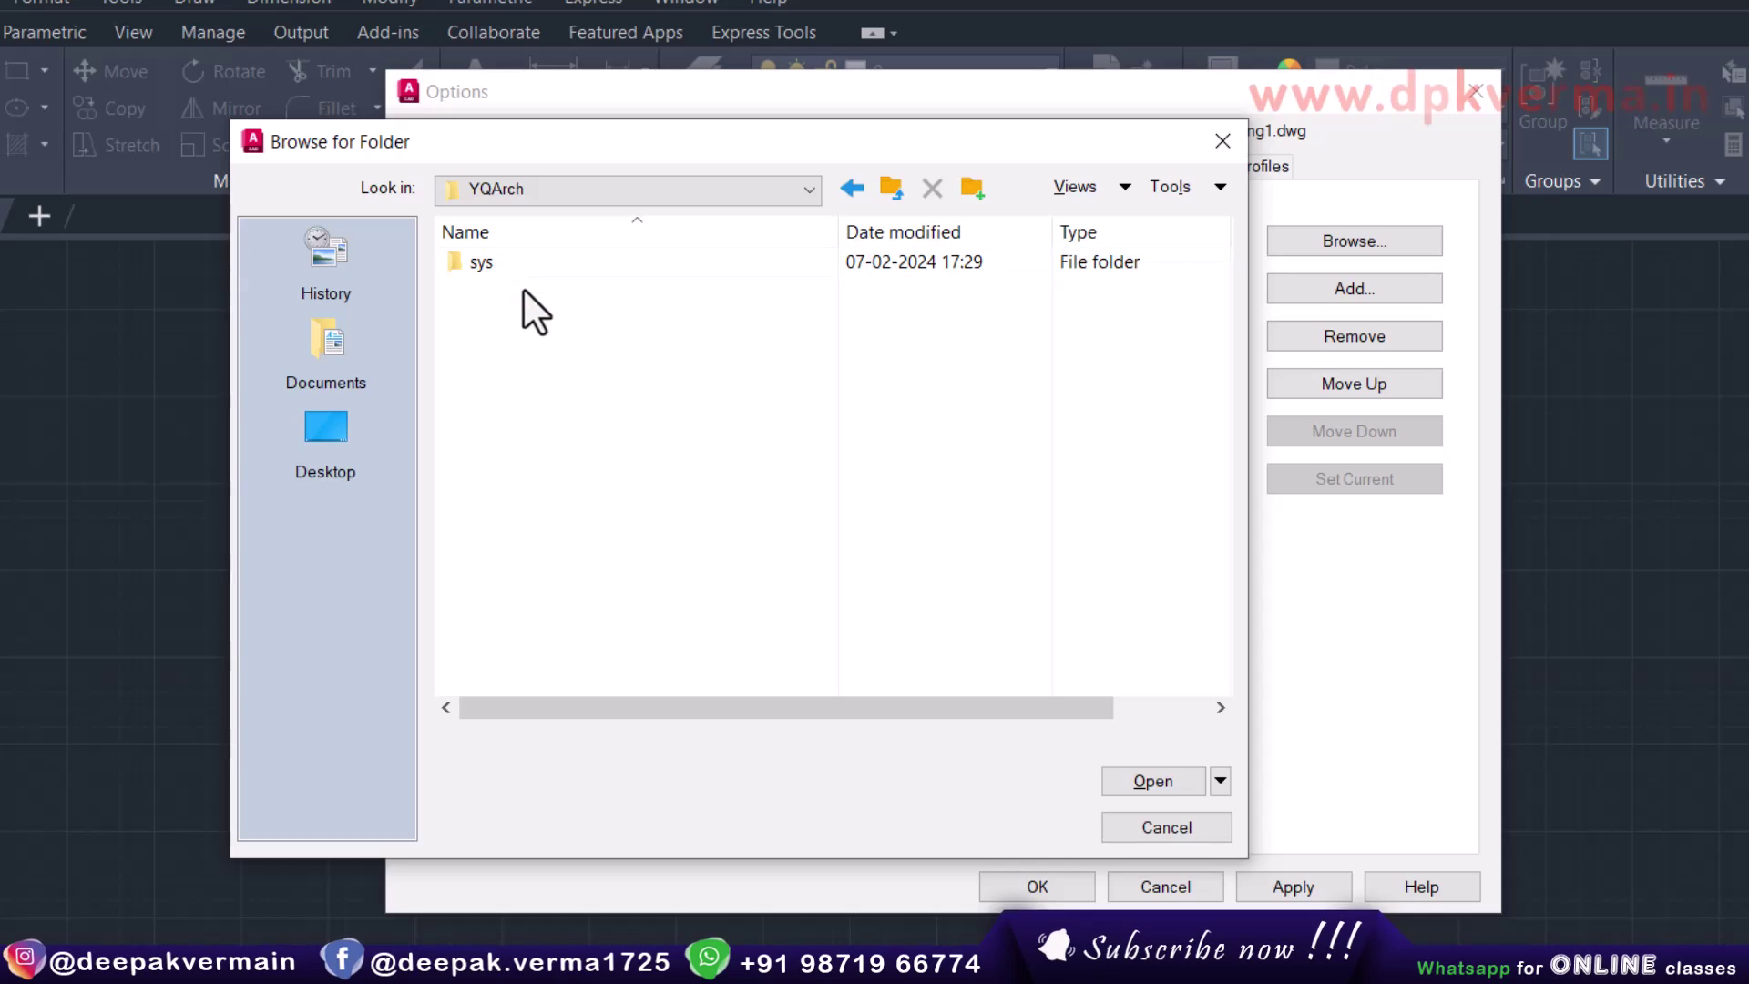
left_click(497, 264)
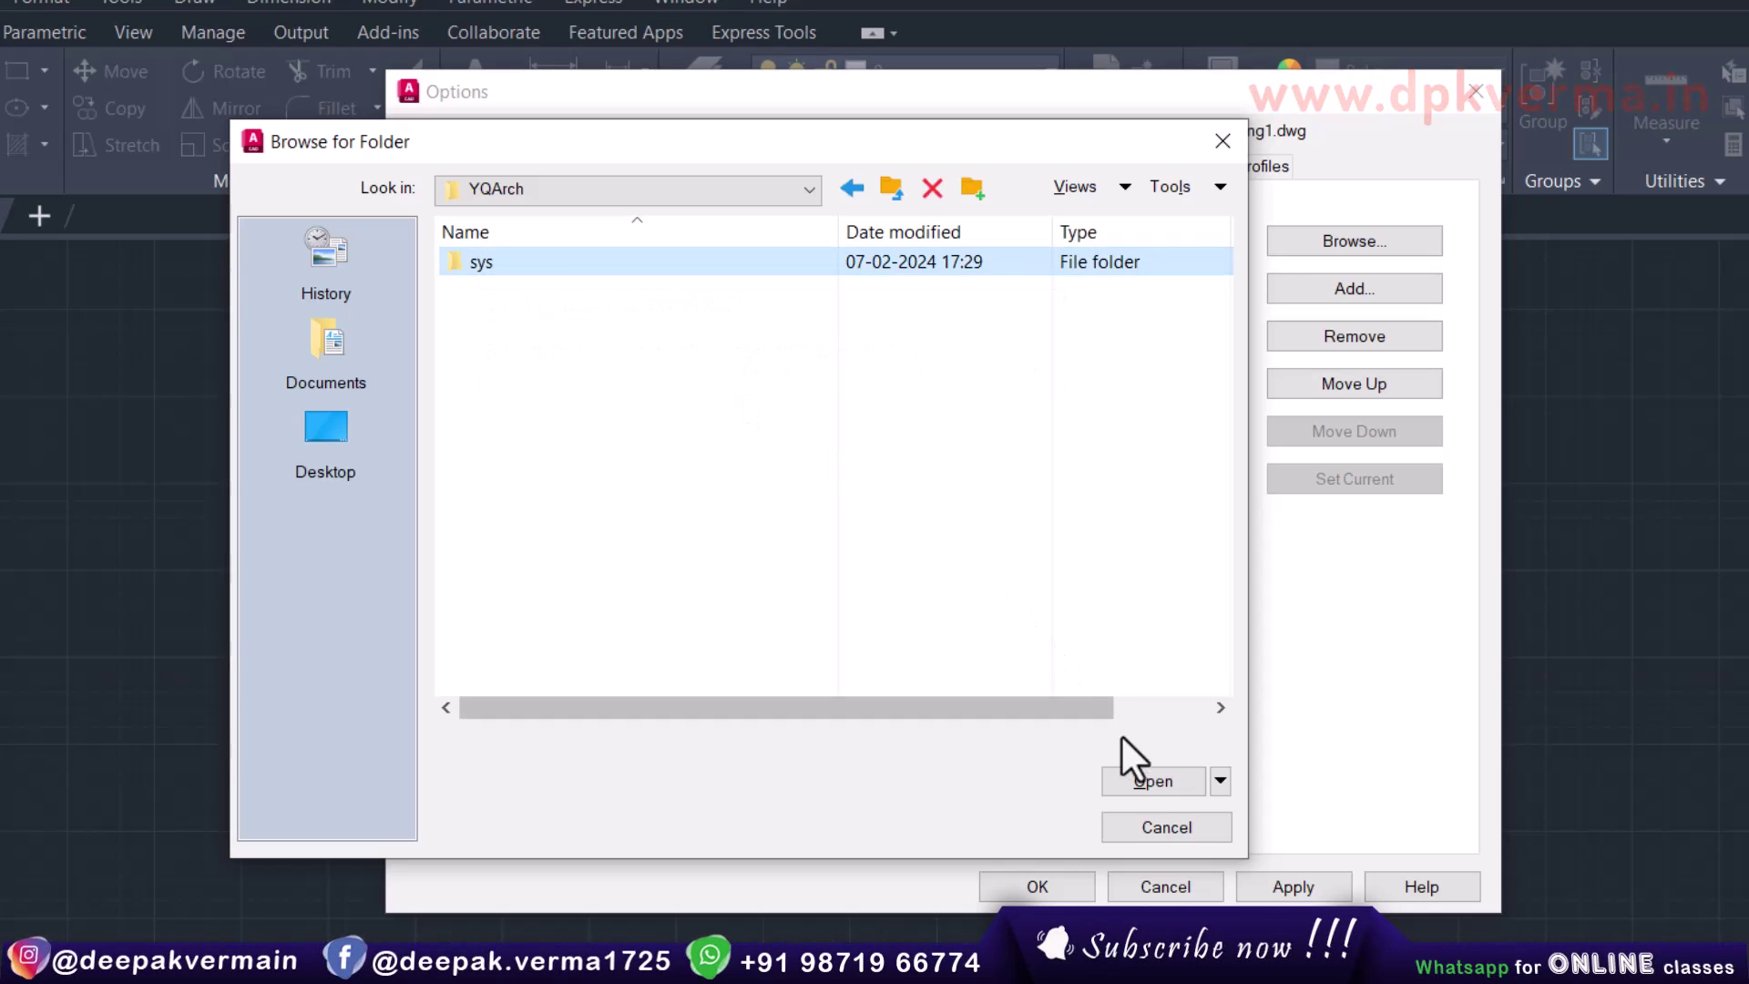
left_click(1150, 781)
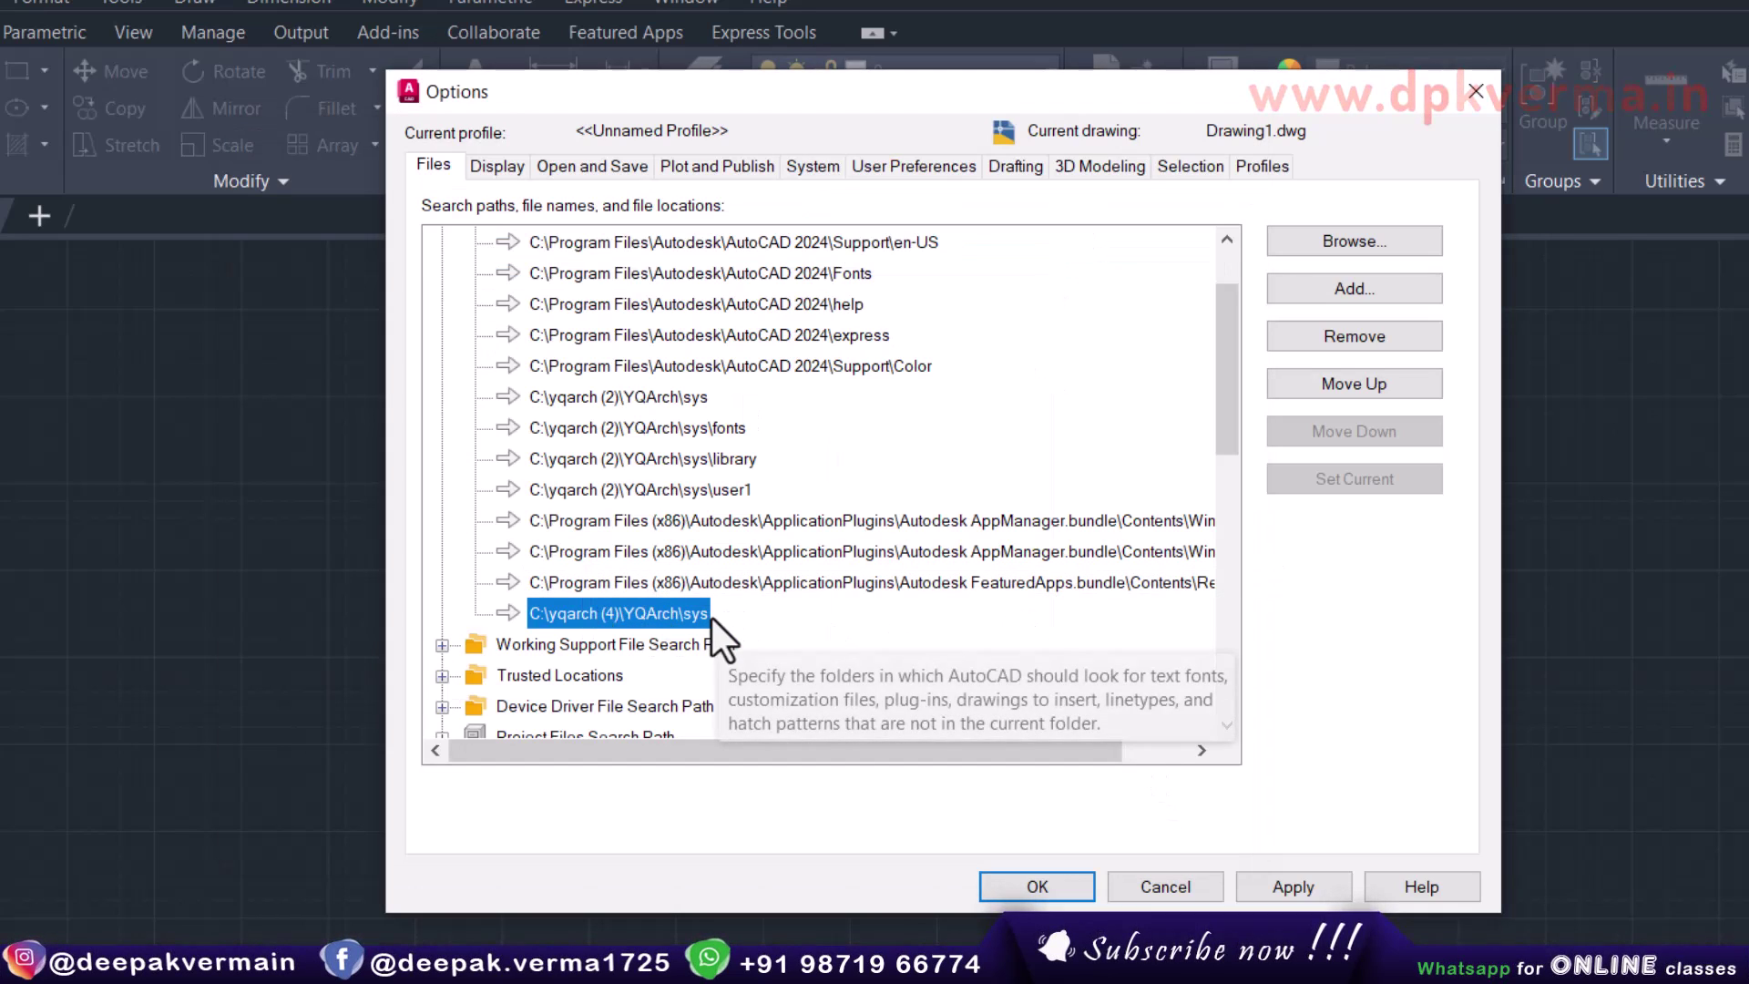
- Add C:\yqarch (4)\YQArch\sys\fonts as a support file search path
left_click(1323, 290)
left_click(1333, 244)
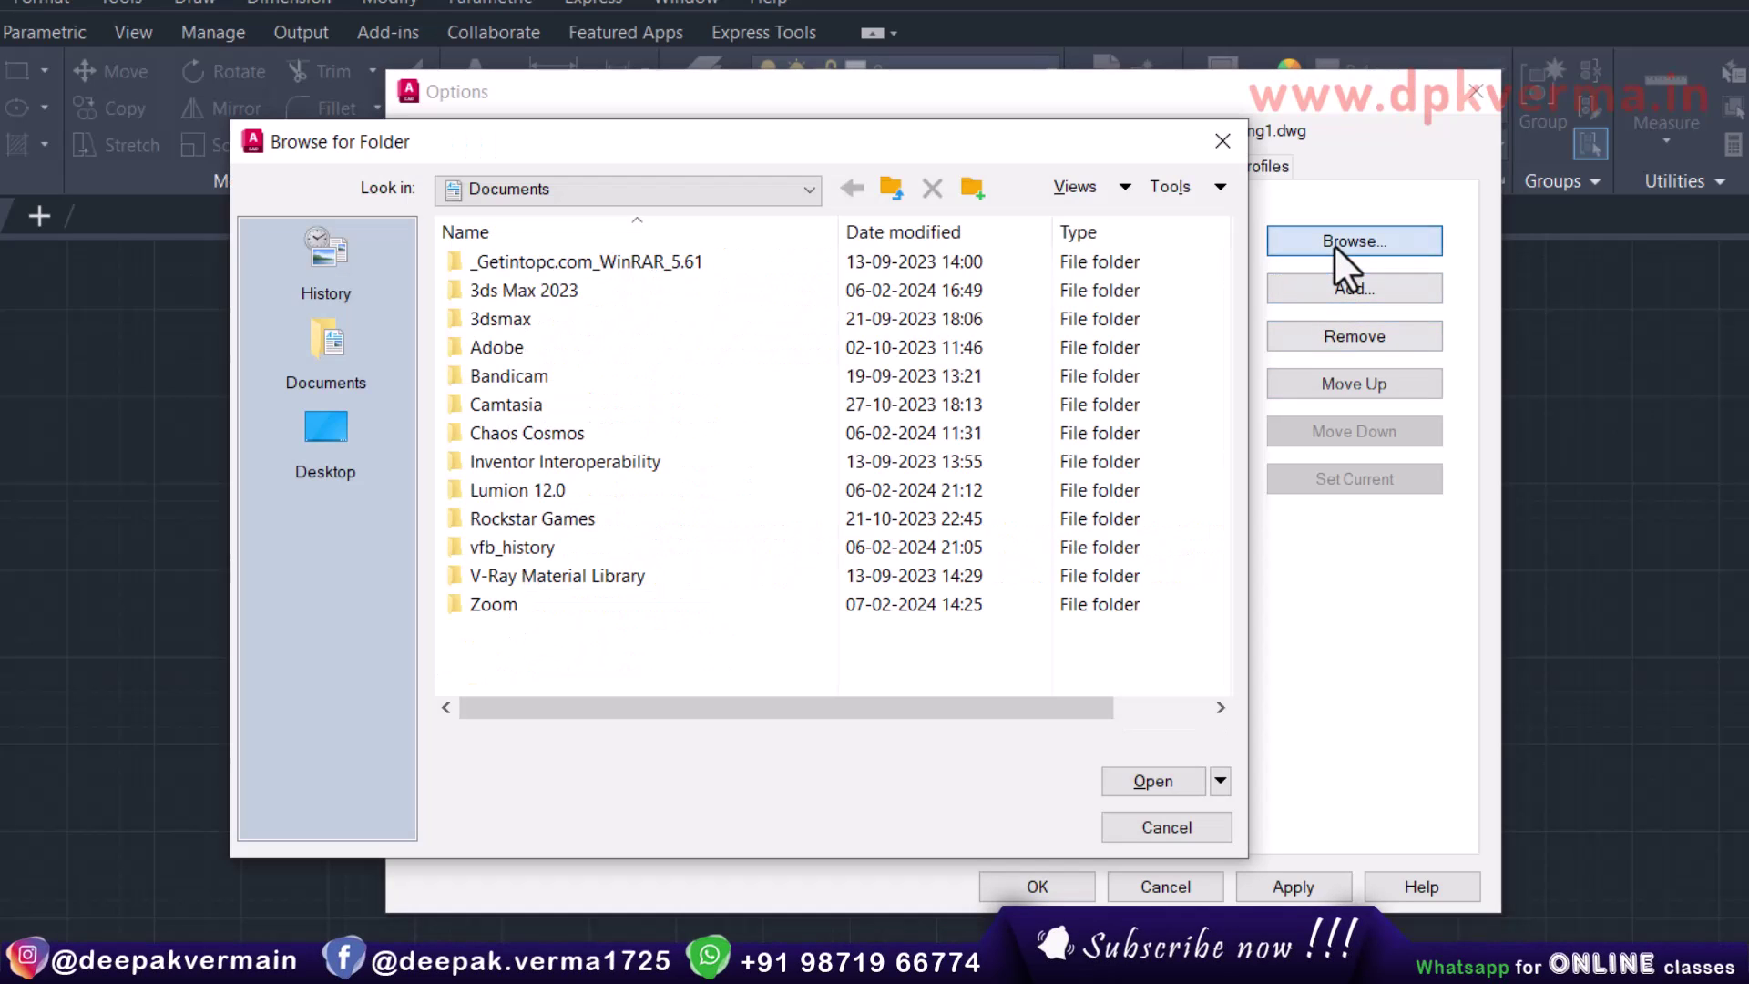
left_click(358, 452)
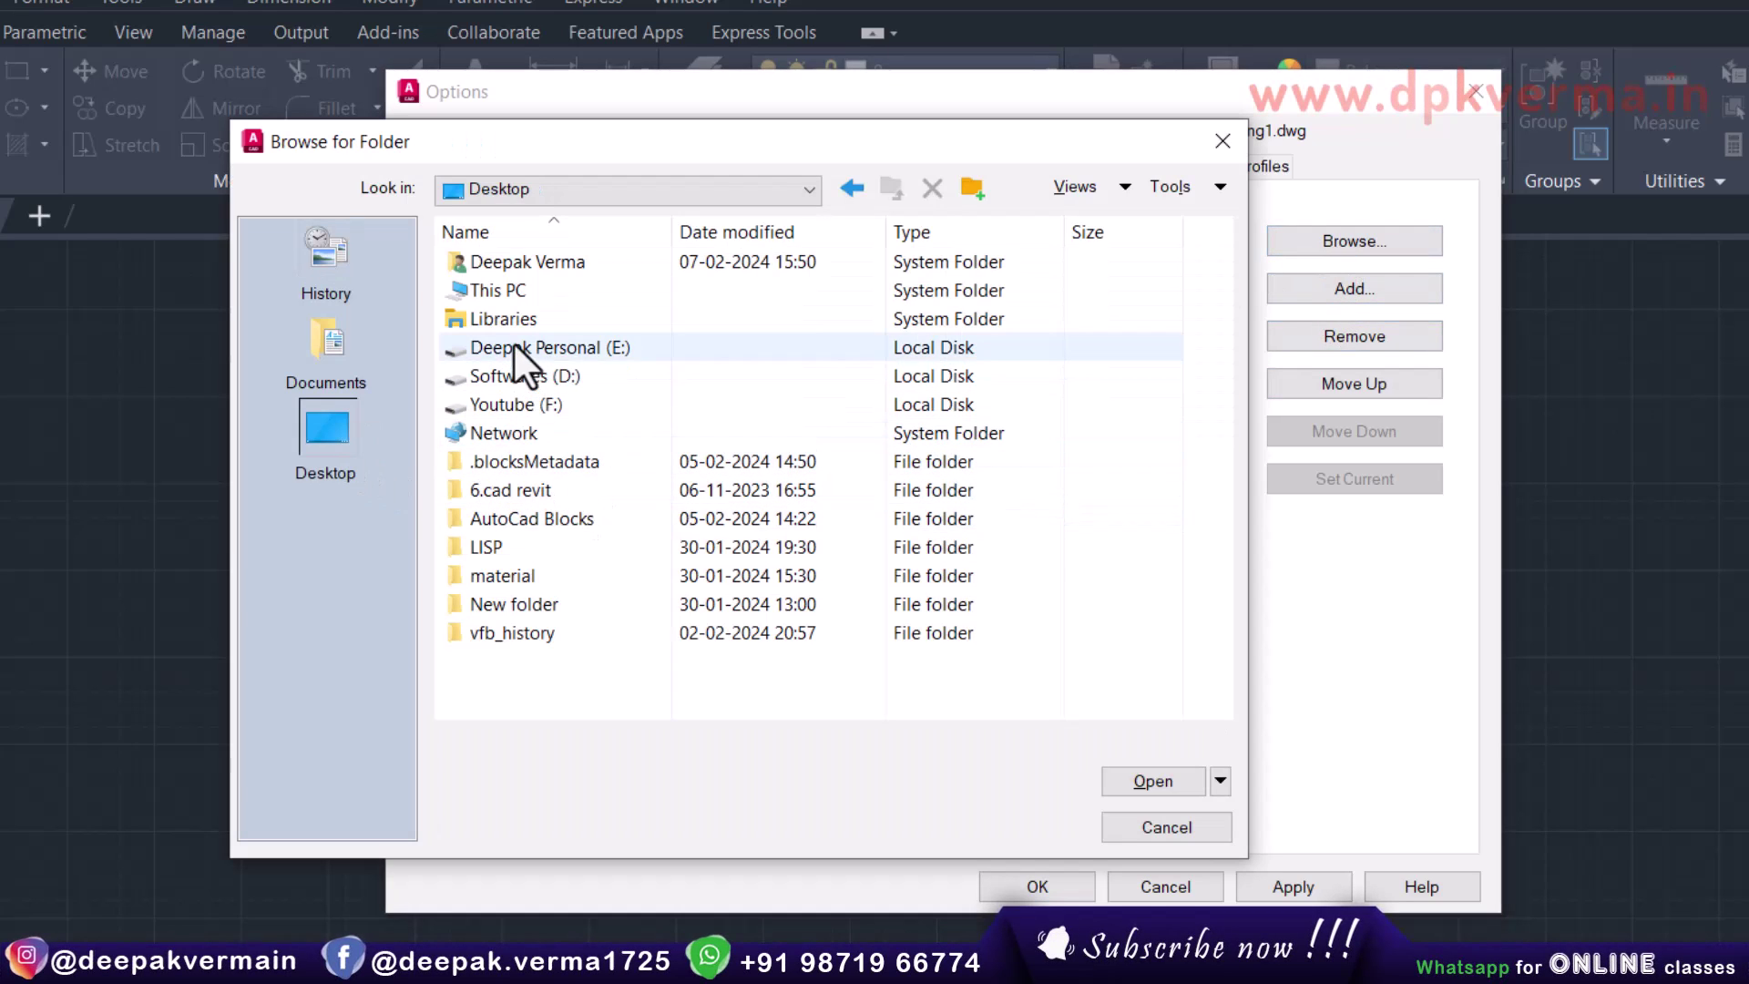
double_click(497, 294)
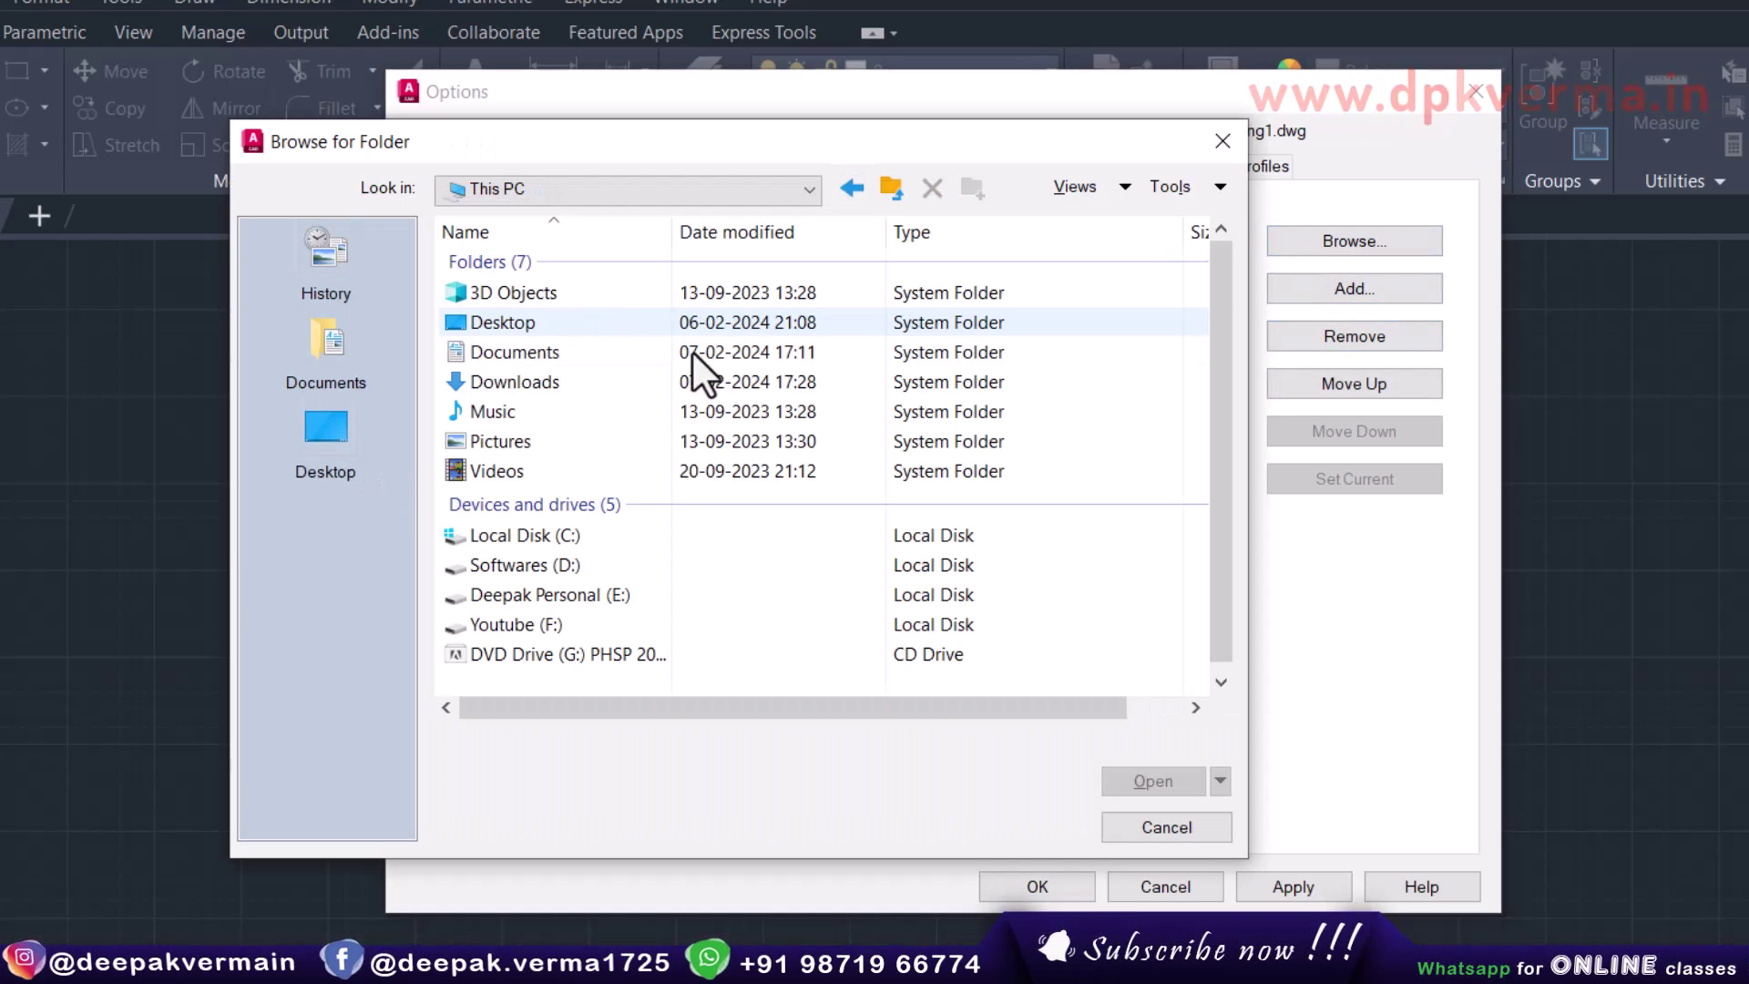
double_click(526, 537)
double_click(523, 532)
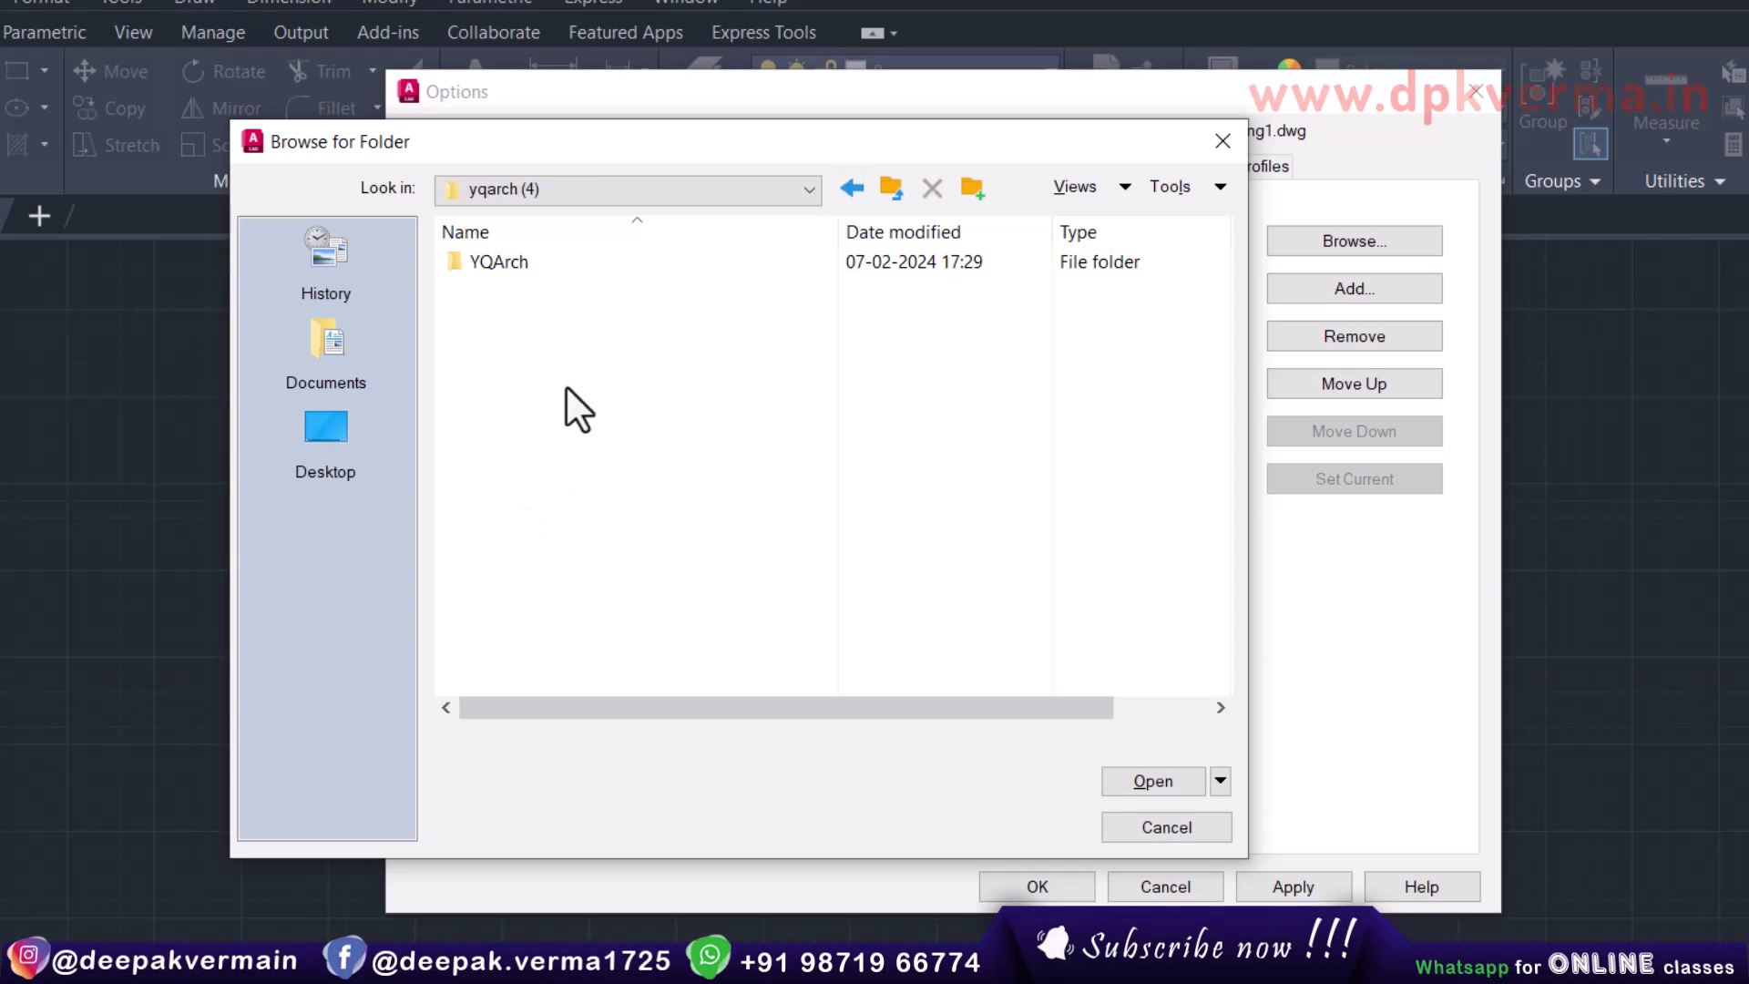
double_click(532, 269)
left_click(490, 264)
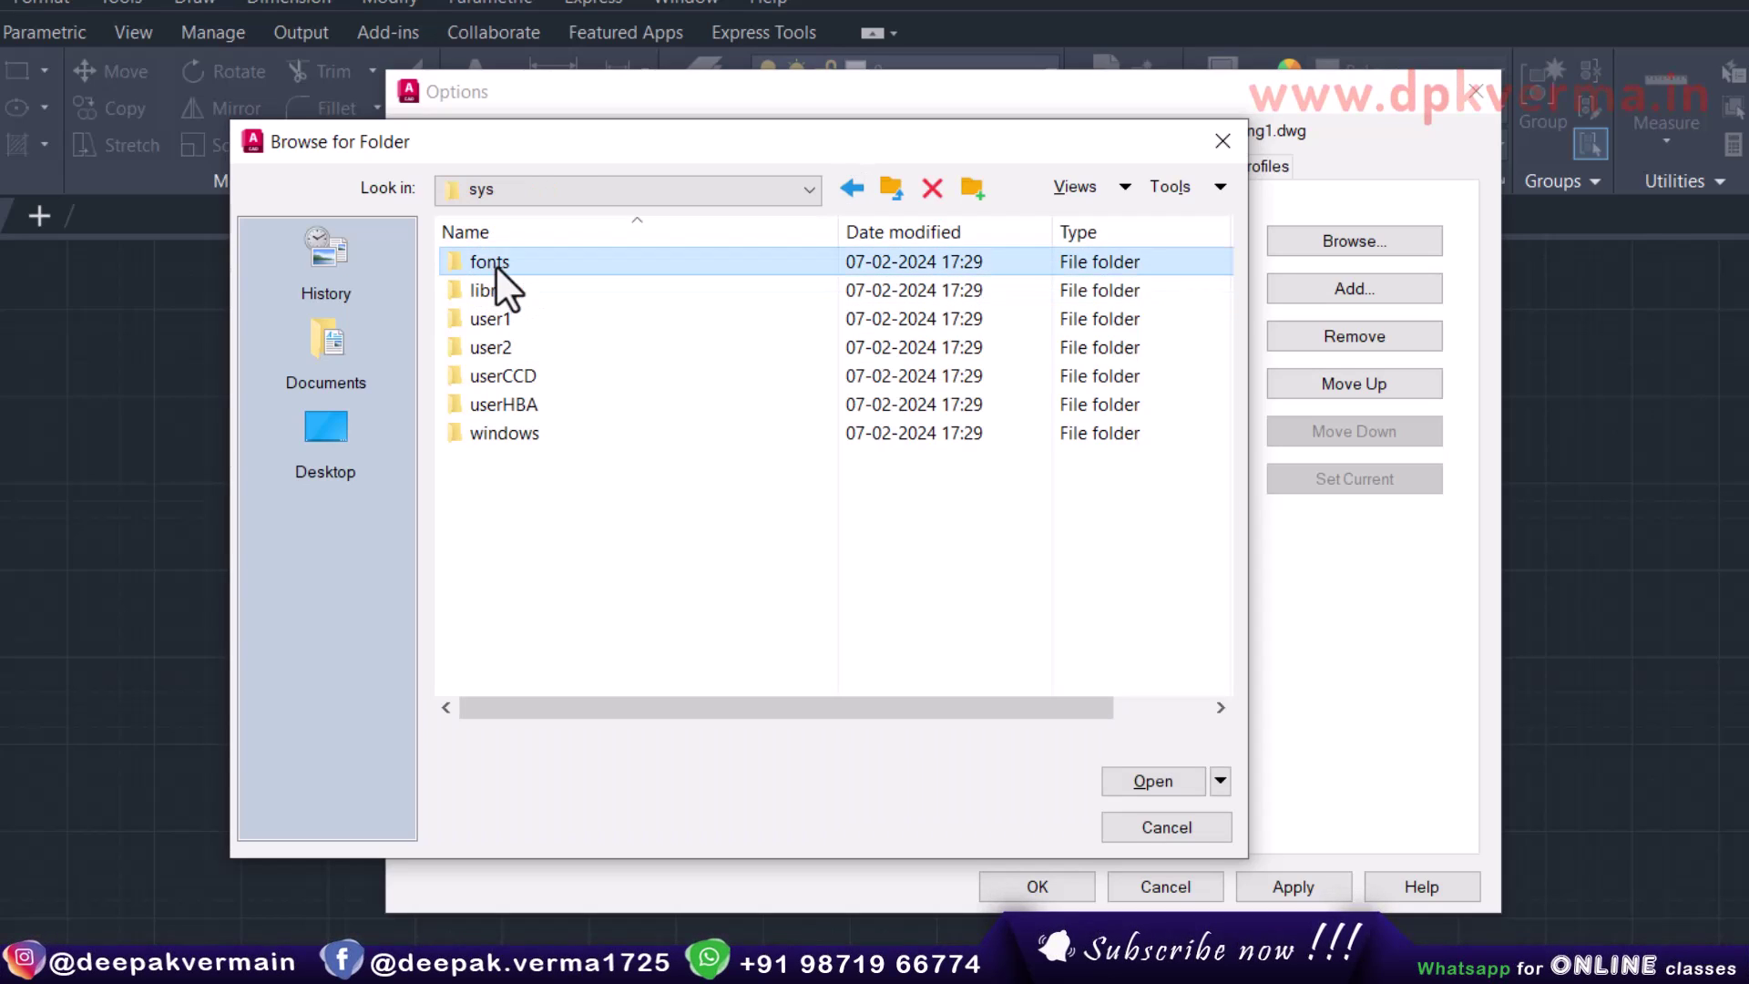
left_click(1129, 777)
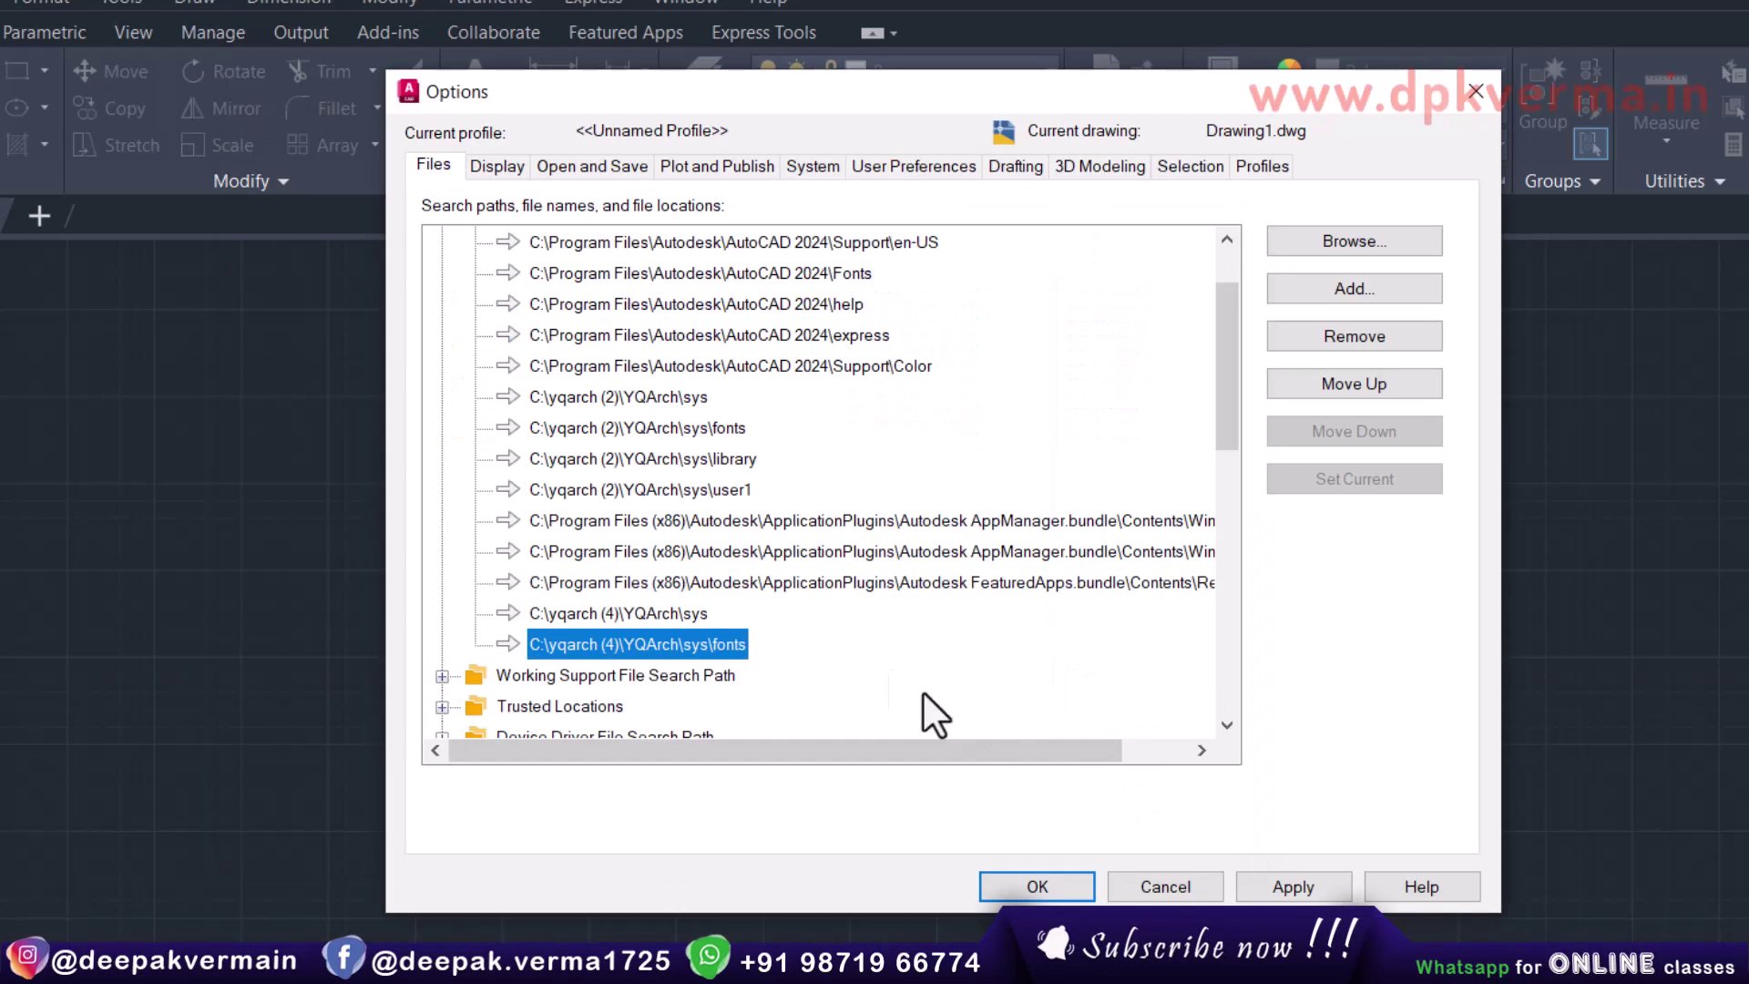
- Add C:\yqarch (4)\YQArch\sys\user1 as a support path and apply the Options
left_click(1317, 288)
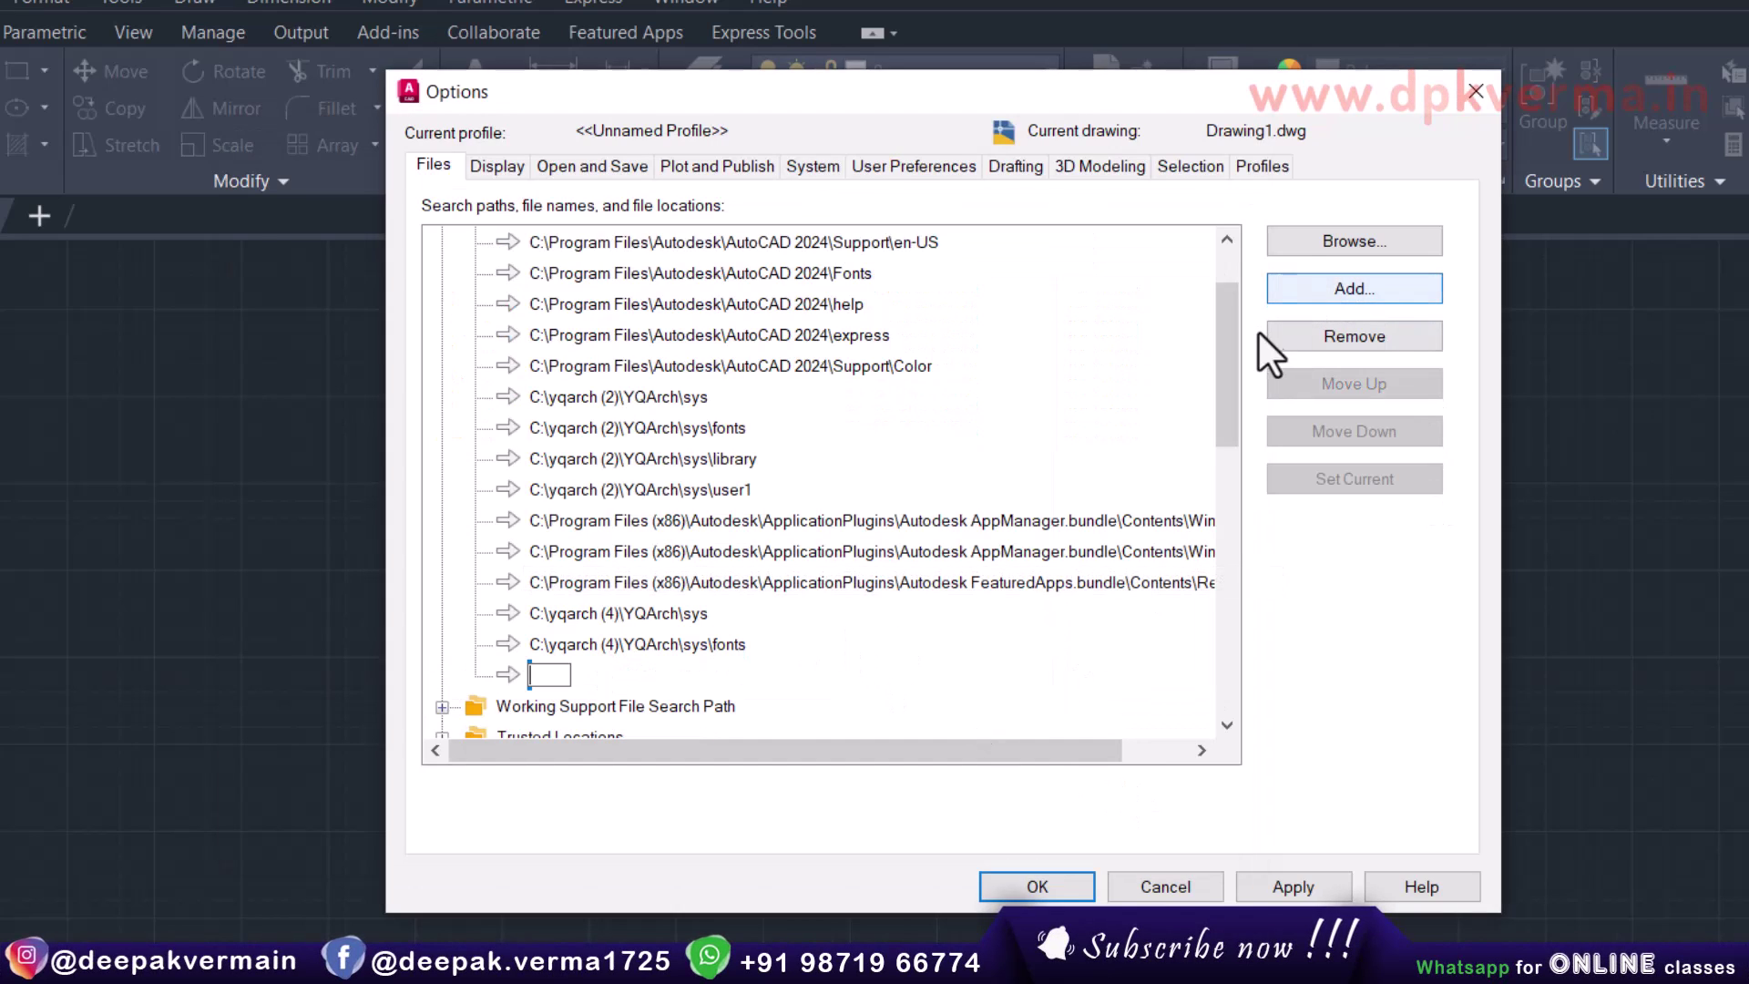
left_click(1328, 244)
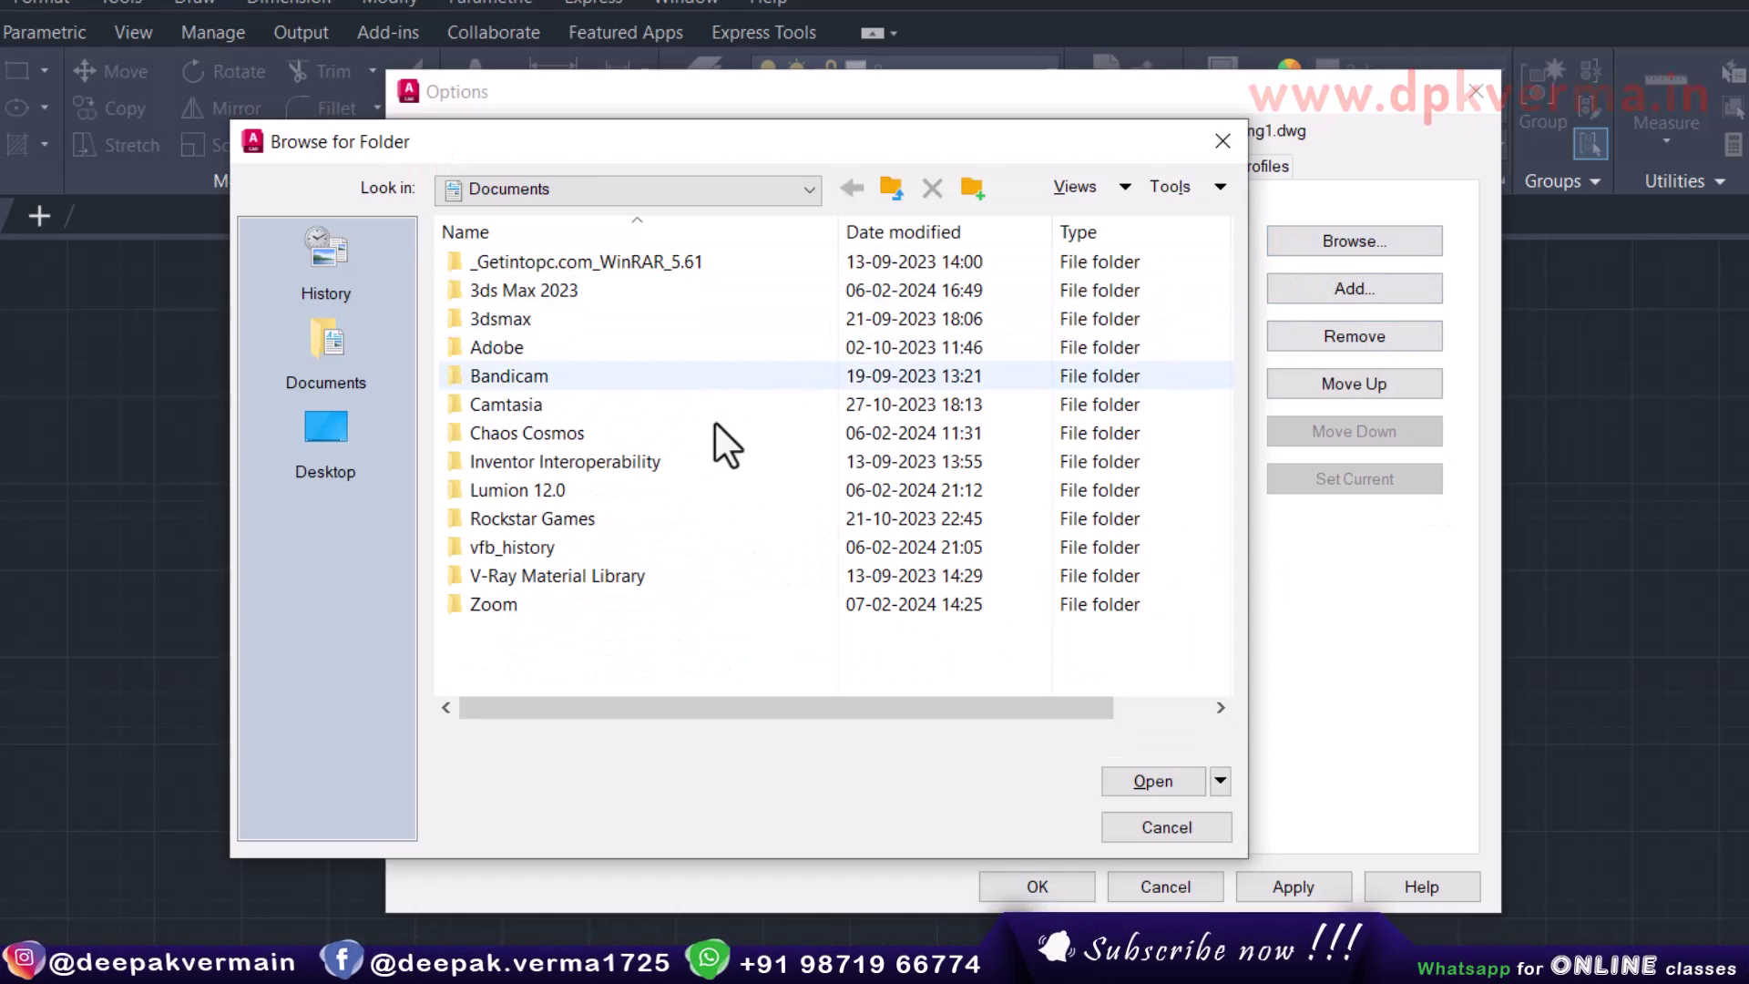
left_click(333, 427)
double_click(497, 289)
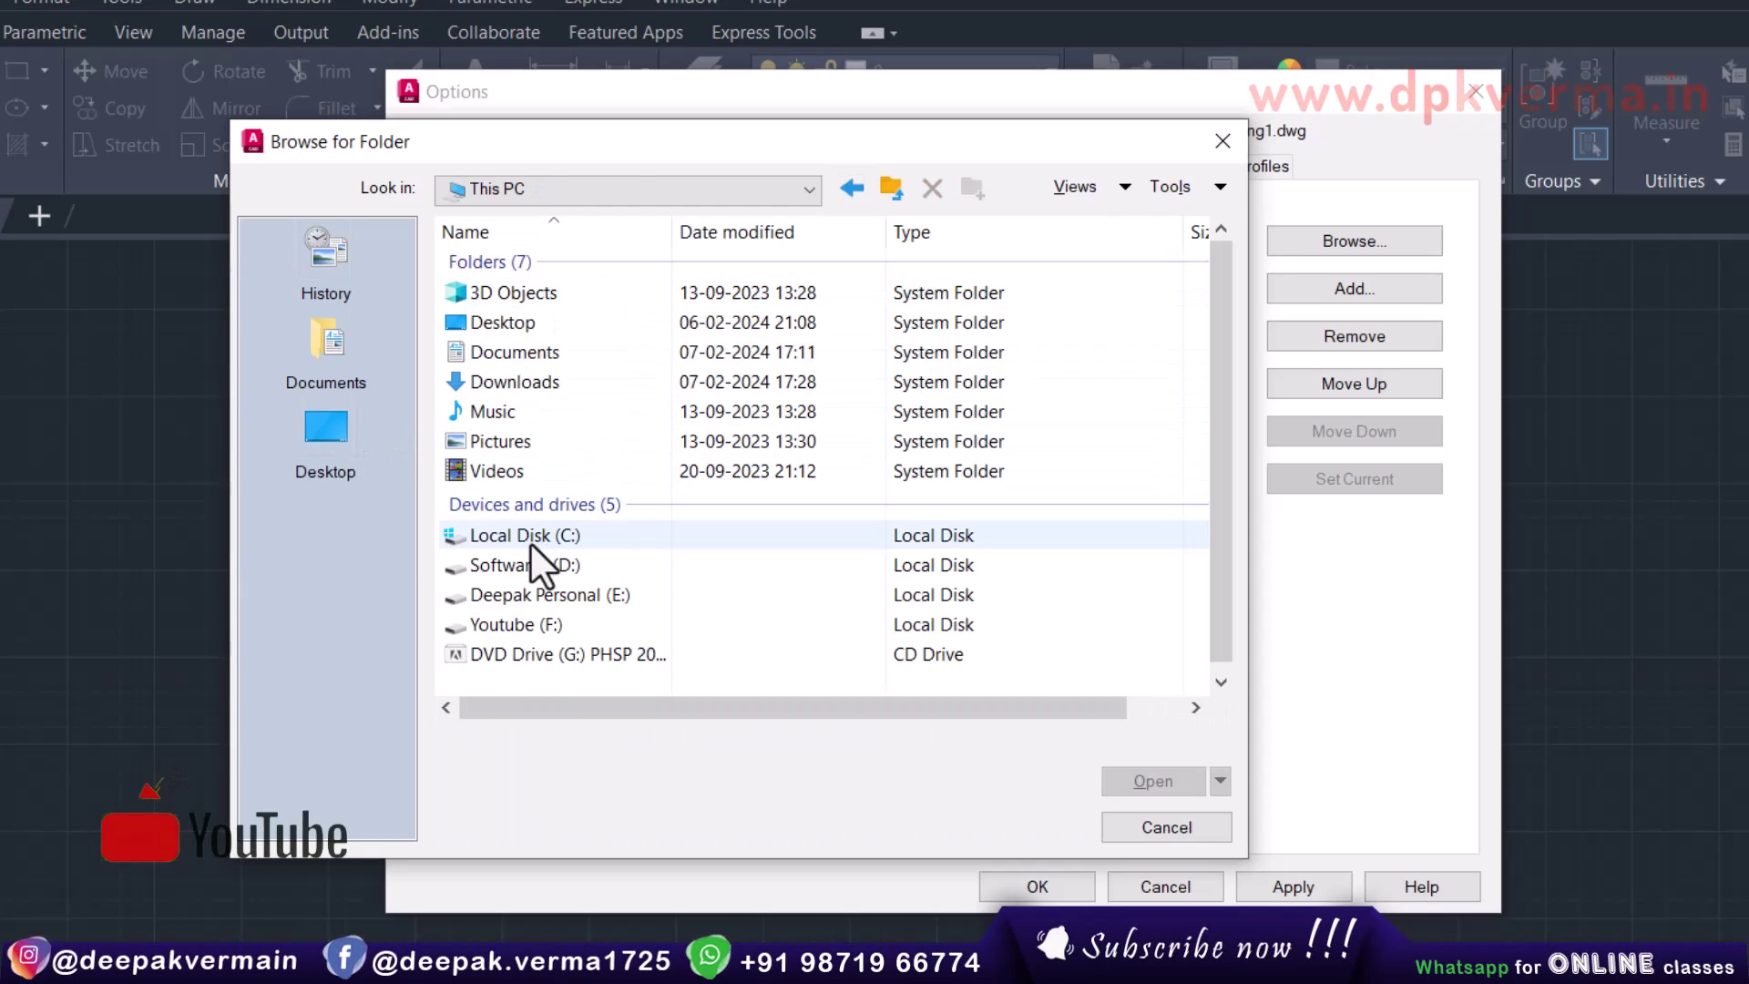
double_click(531, 543)
double_click(516, 524)
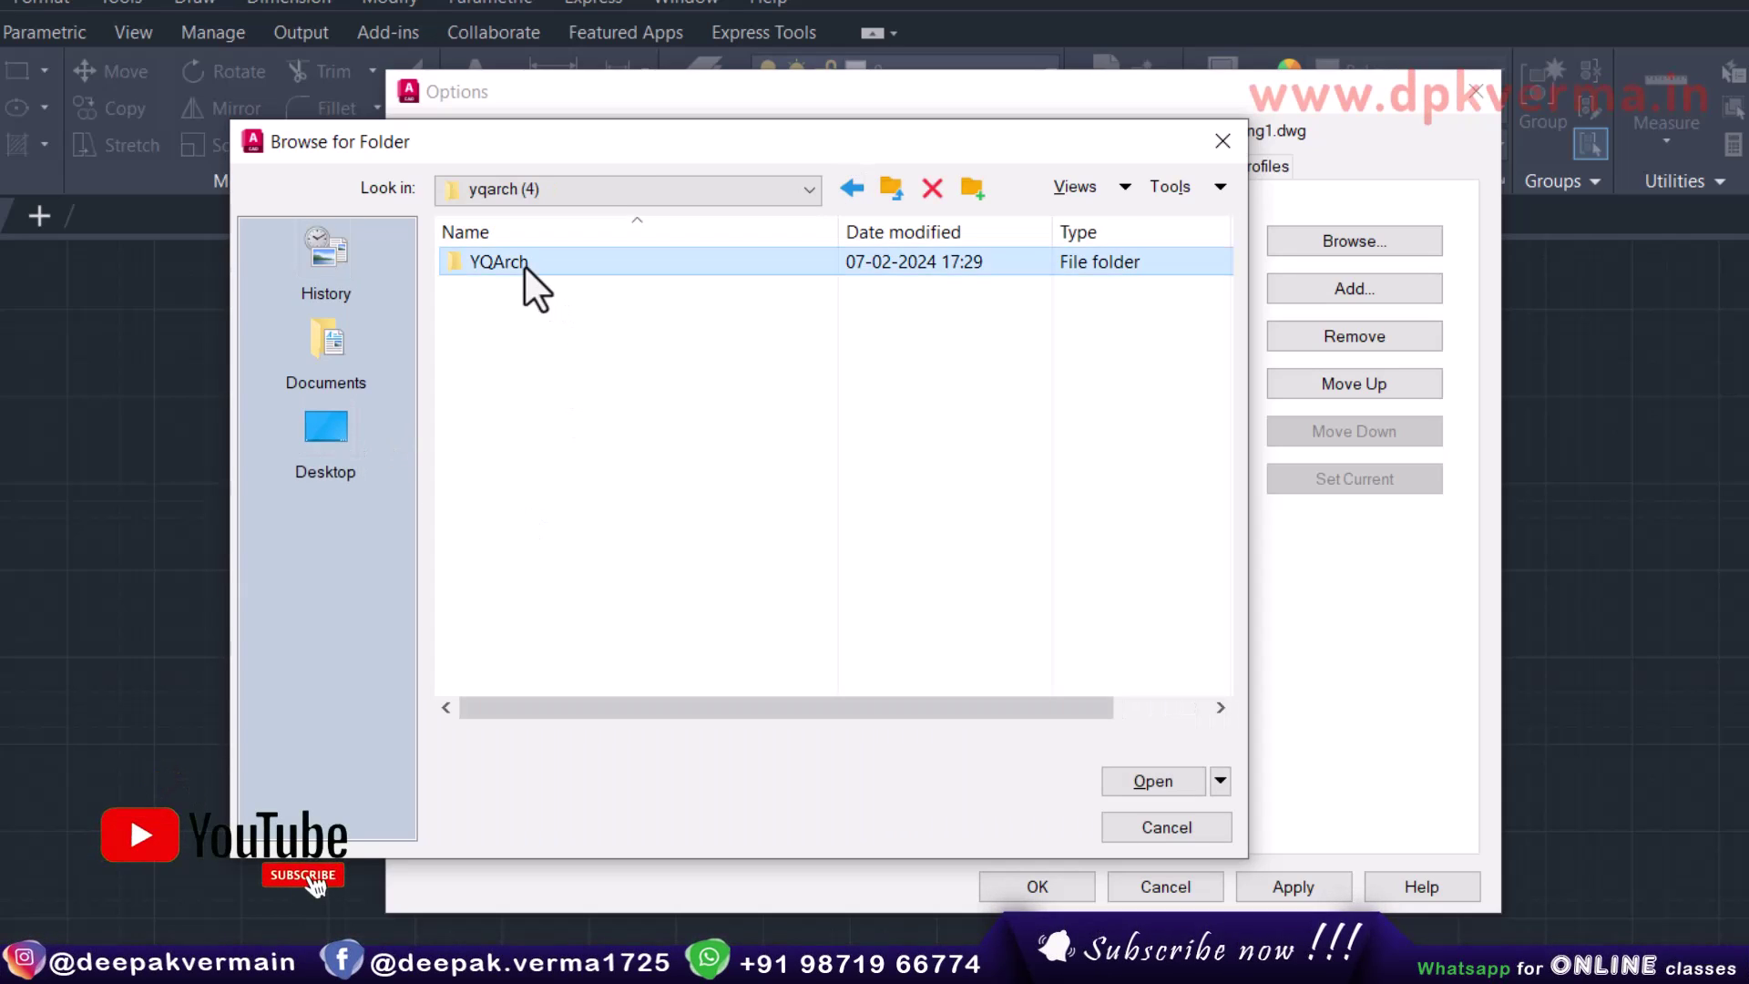
double_click(525, 266)
left_click(501, 323)
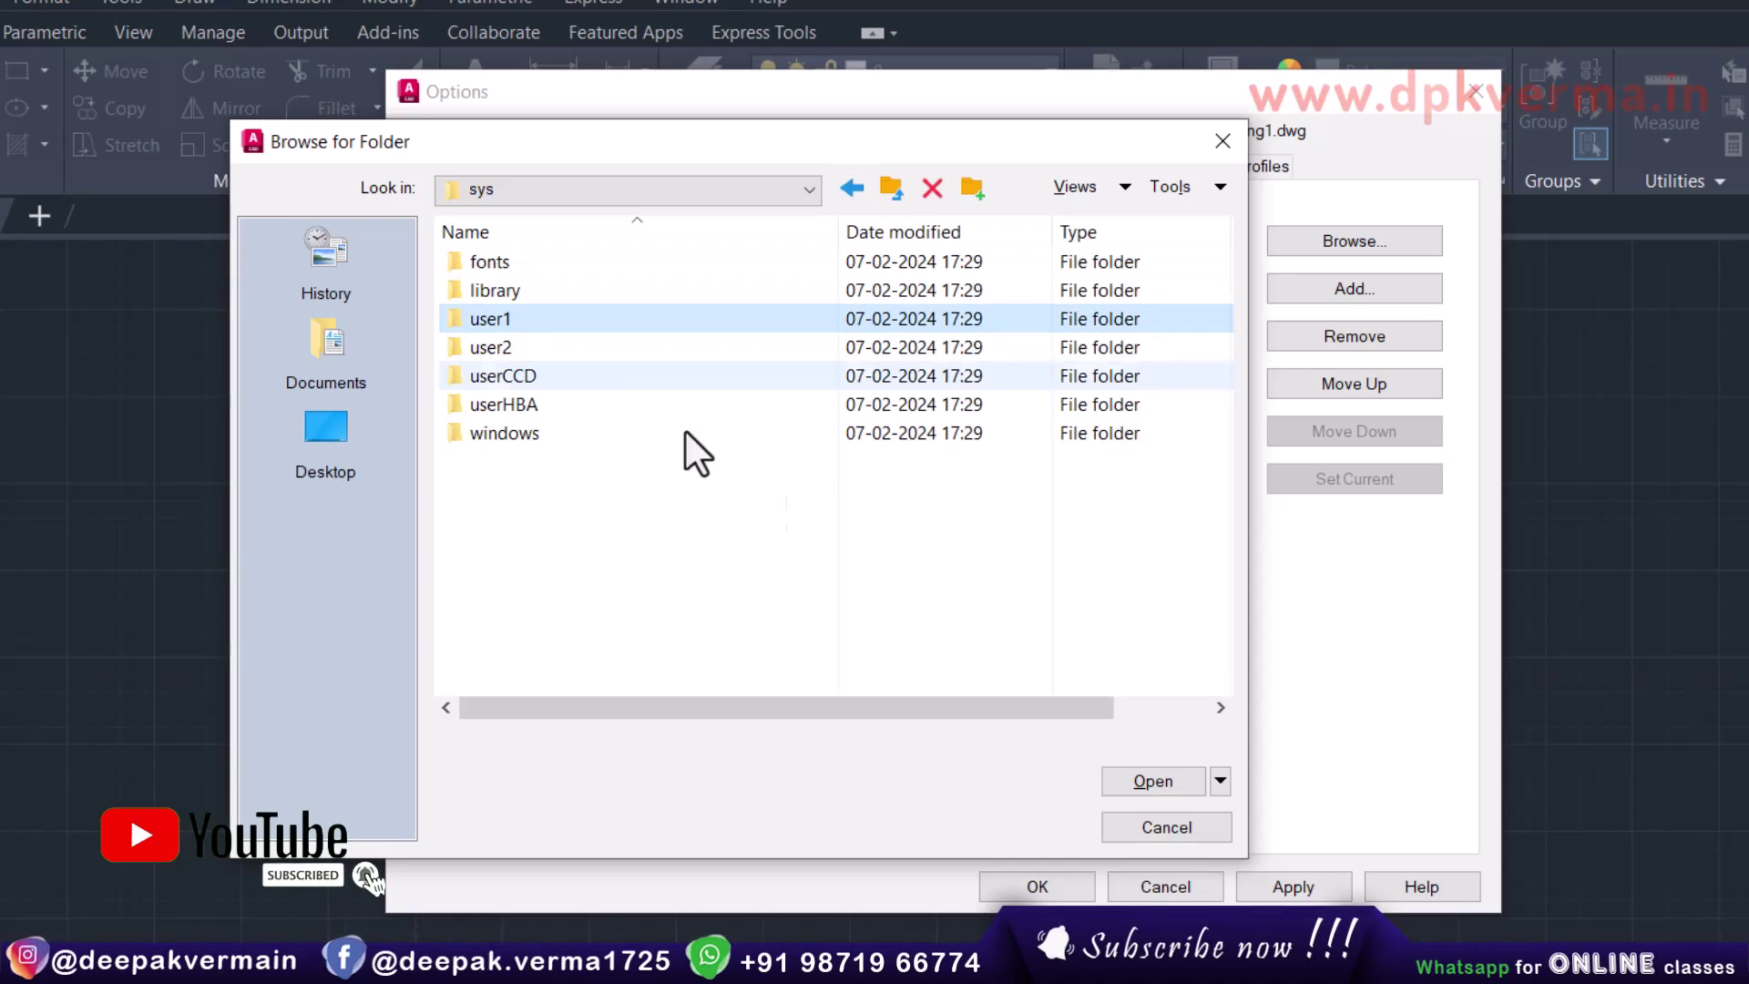
left_click(1138, 782)
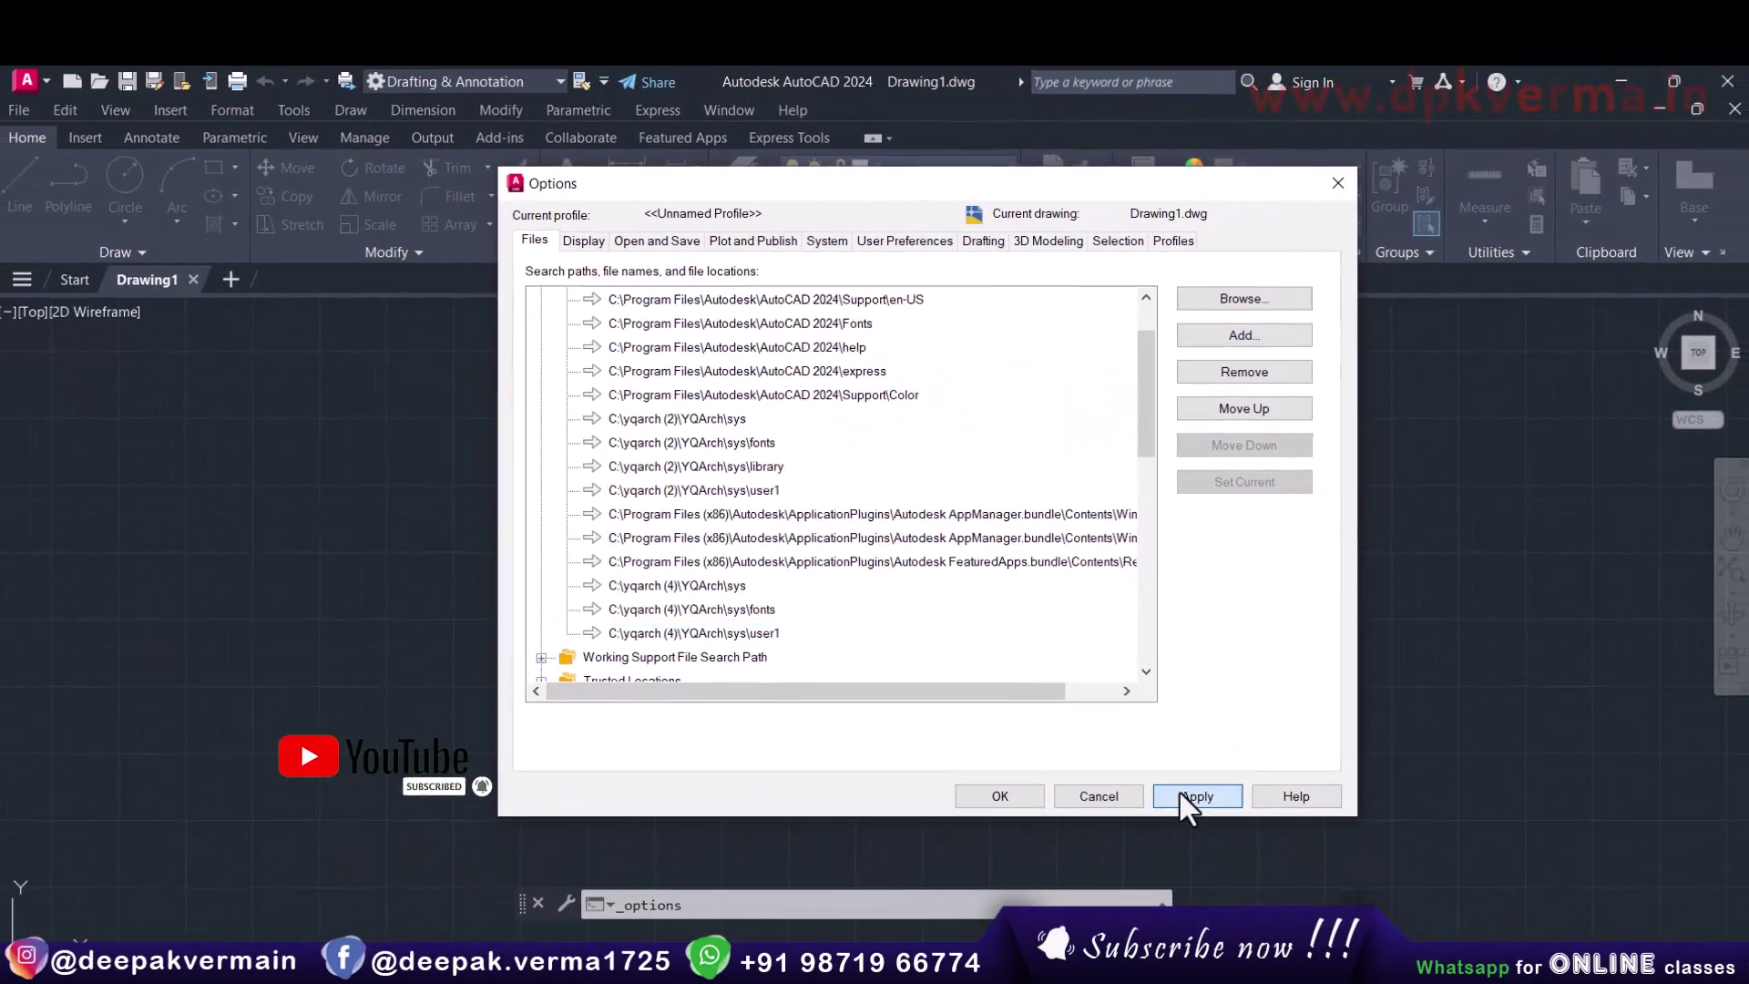
left_click(1021, 808)
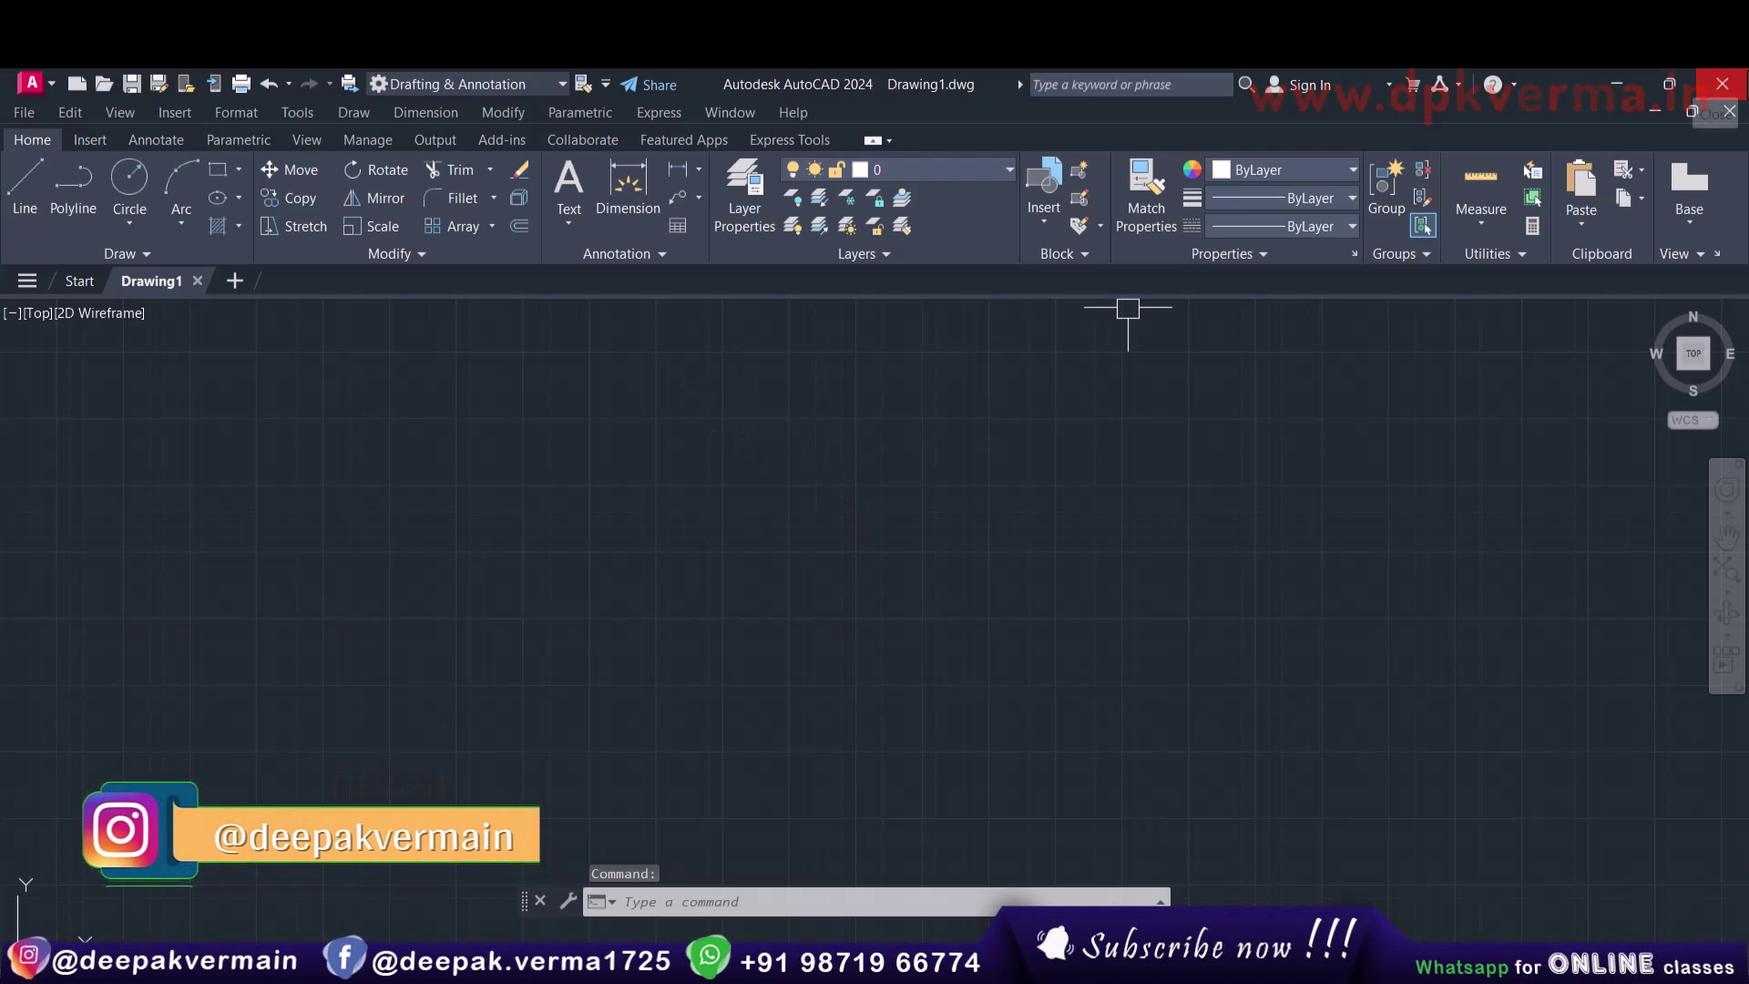
- Restart AutoCAD 2024 and allow both unsigned YQArch LSP files, including acad.LSP, to load
left_click(1722, 84)
left_click(1569, 86)
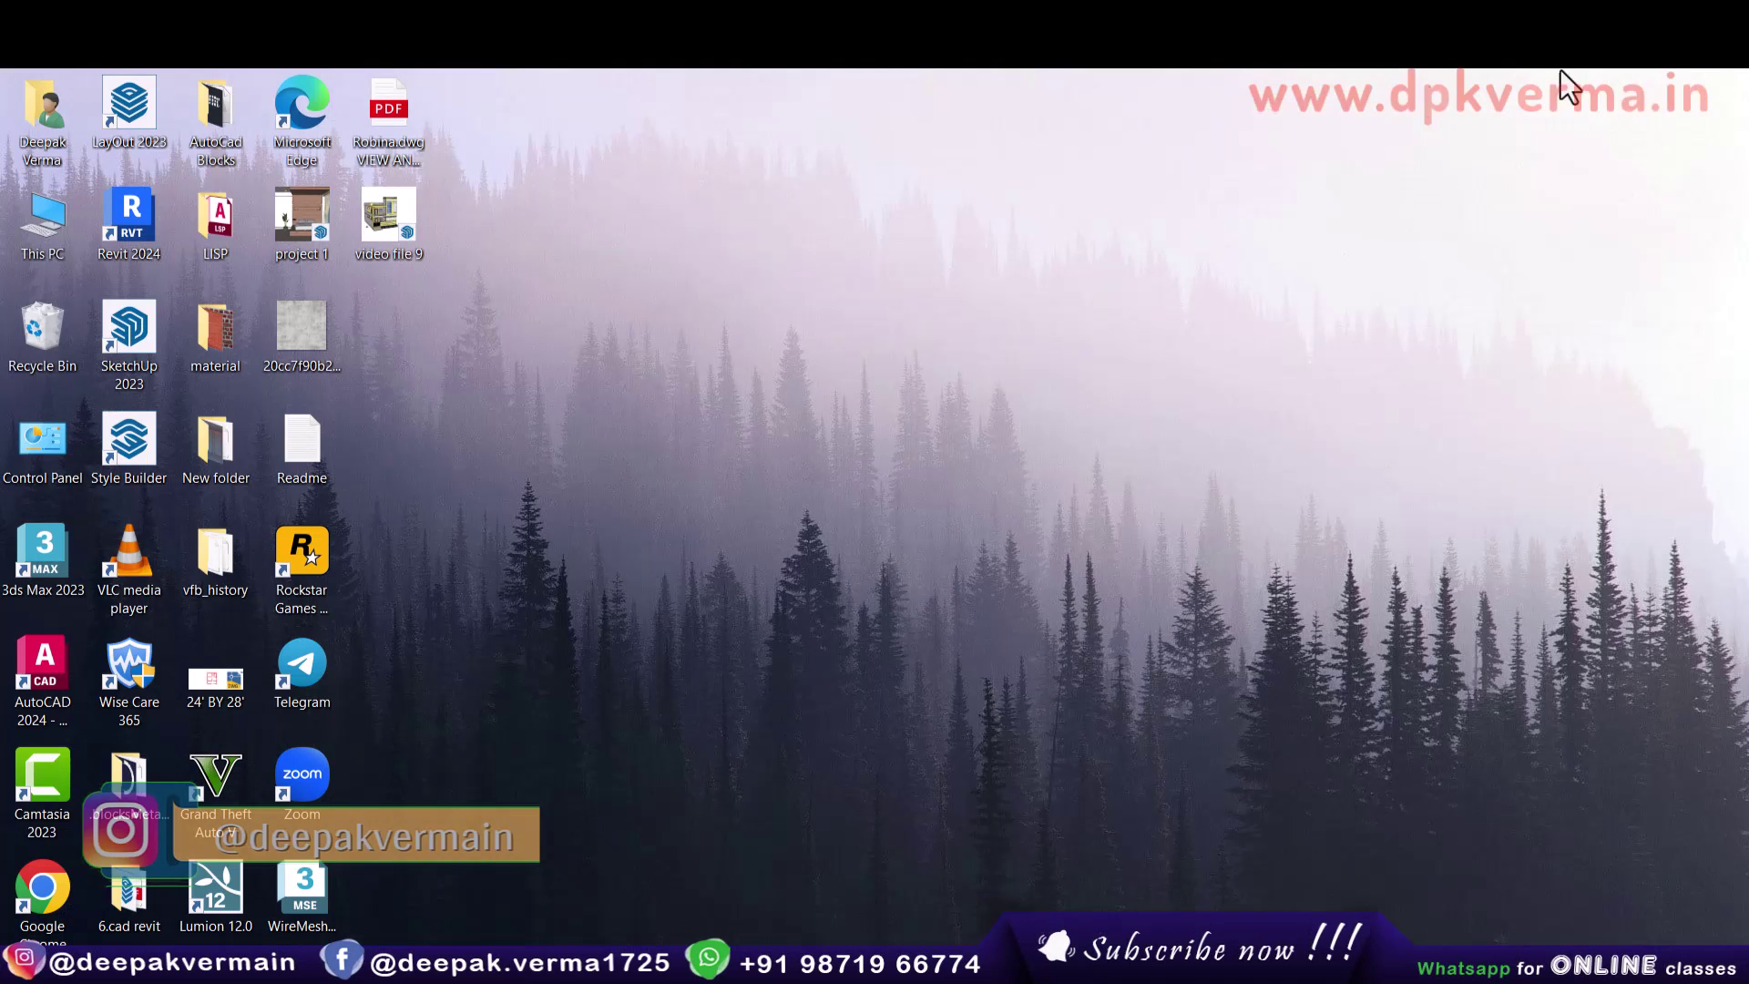
double_click(50, 660)
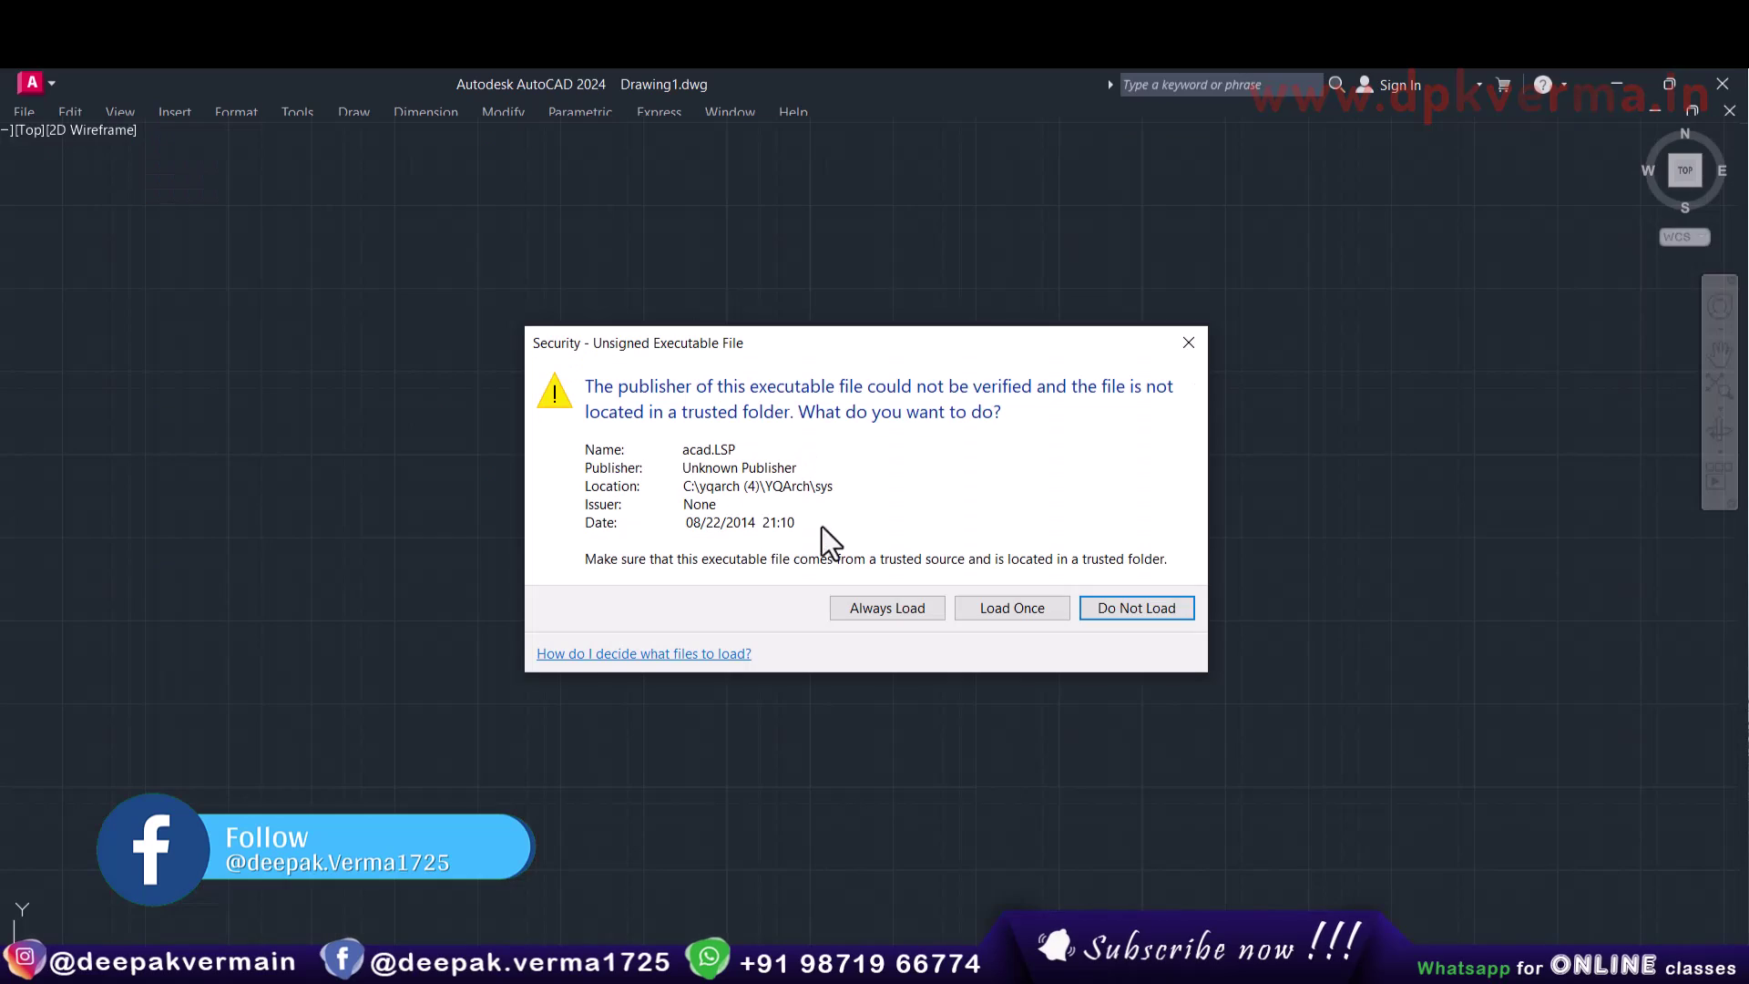
left_click(888, 610)
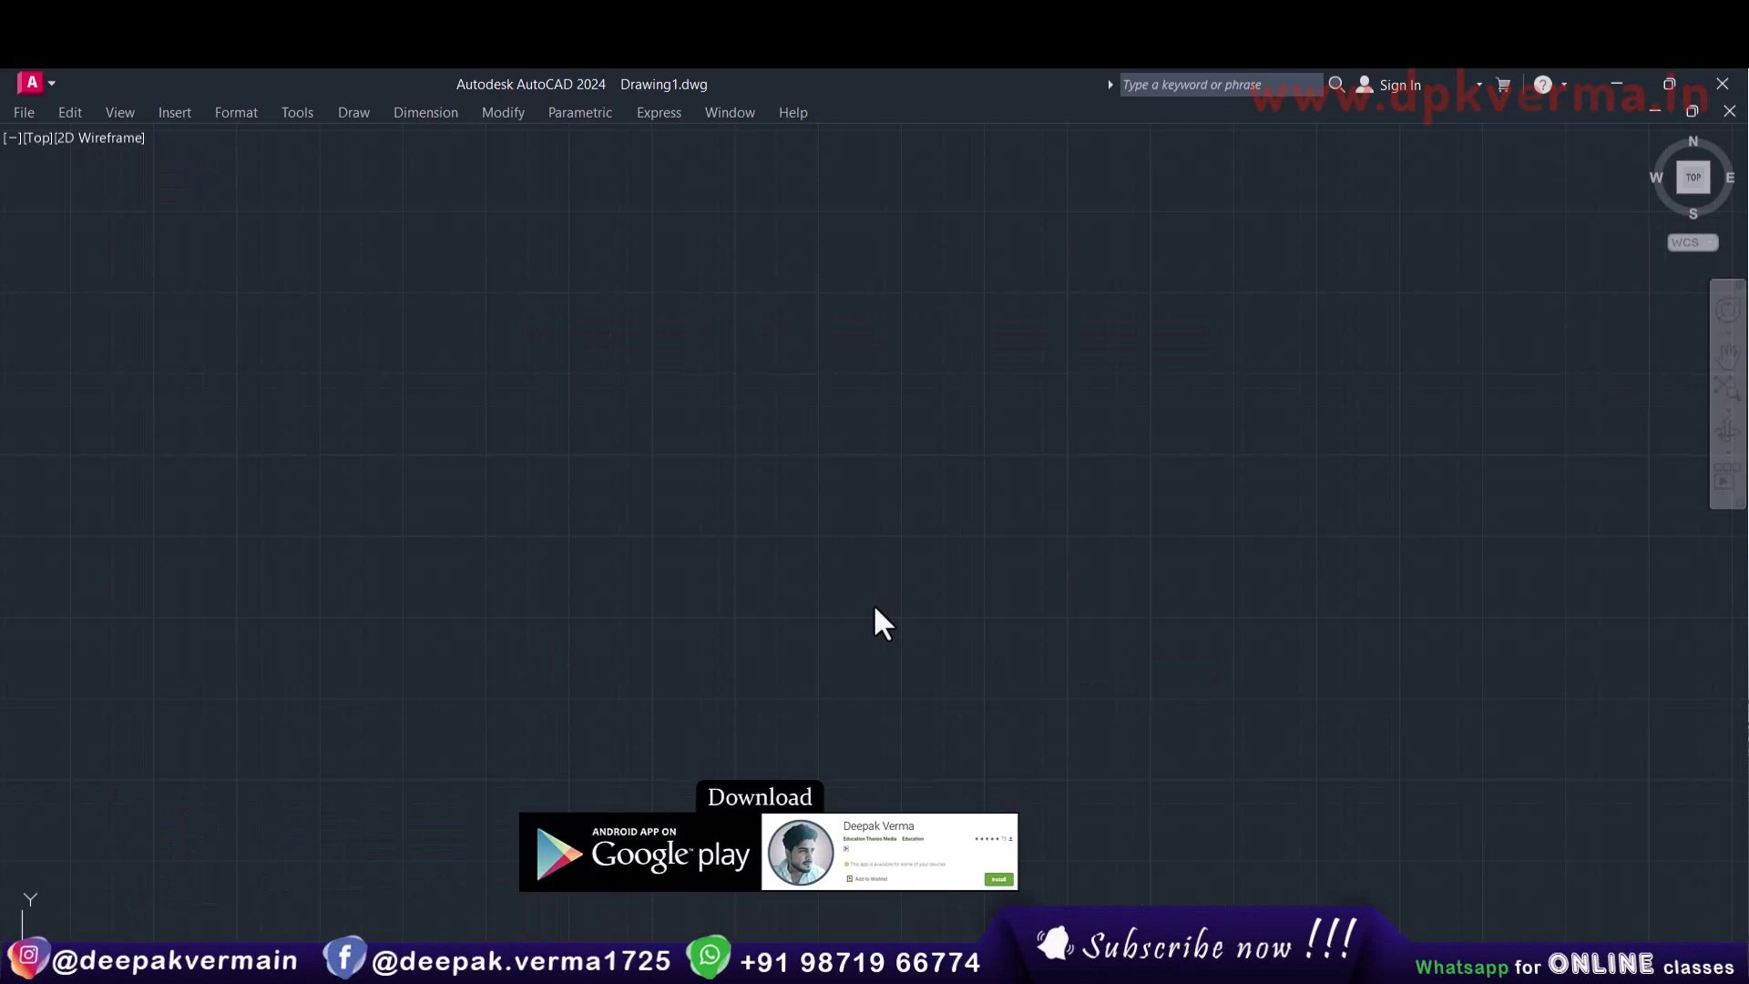
left_click(857, 612)
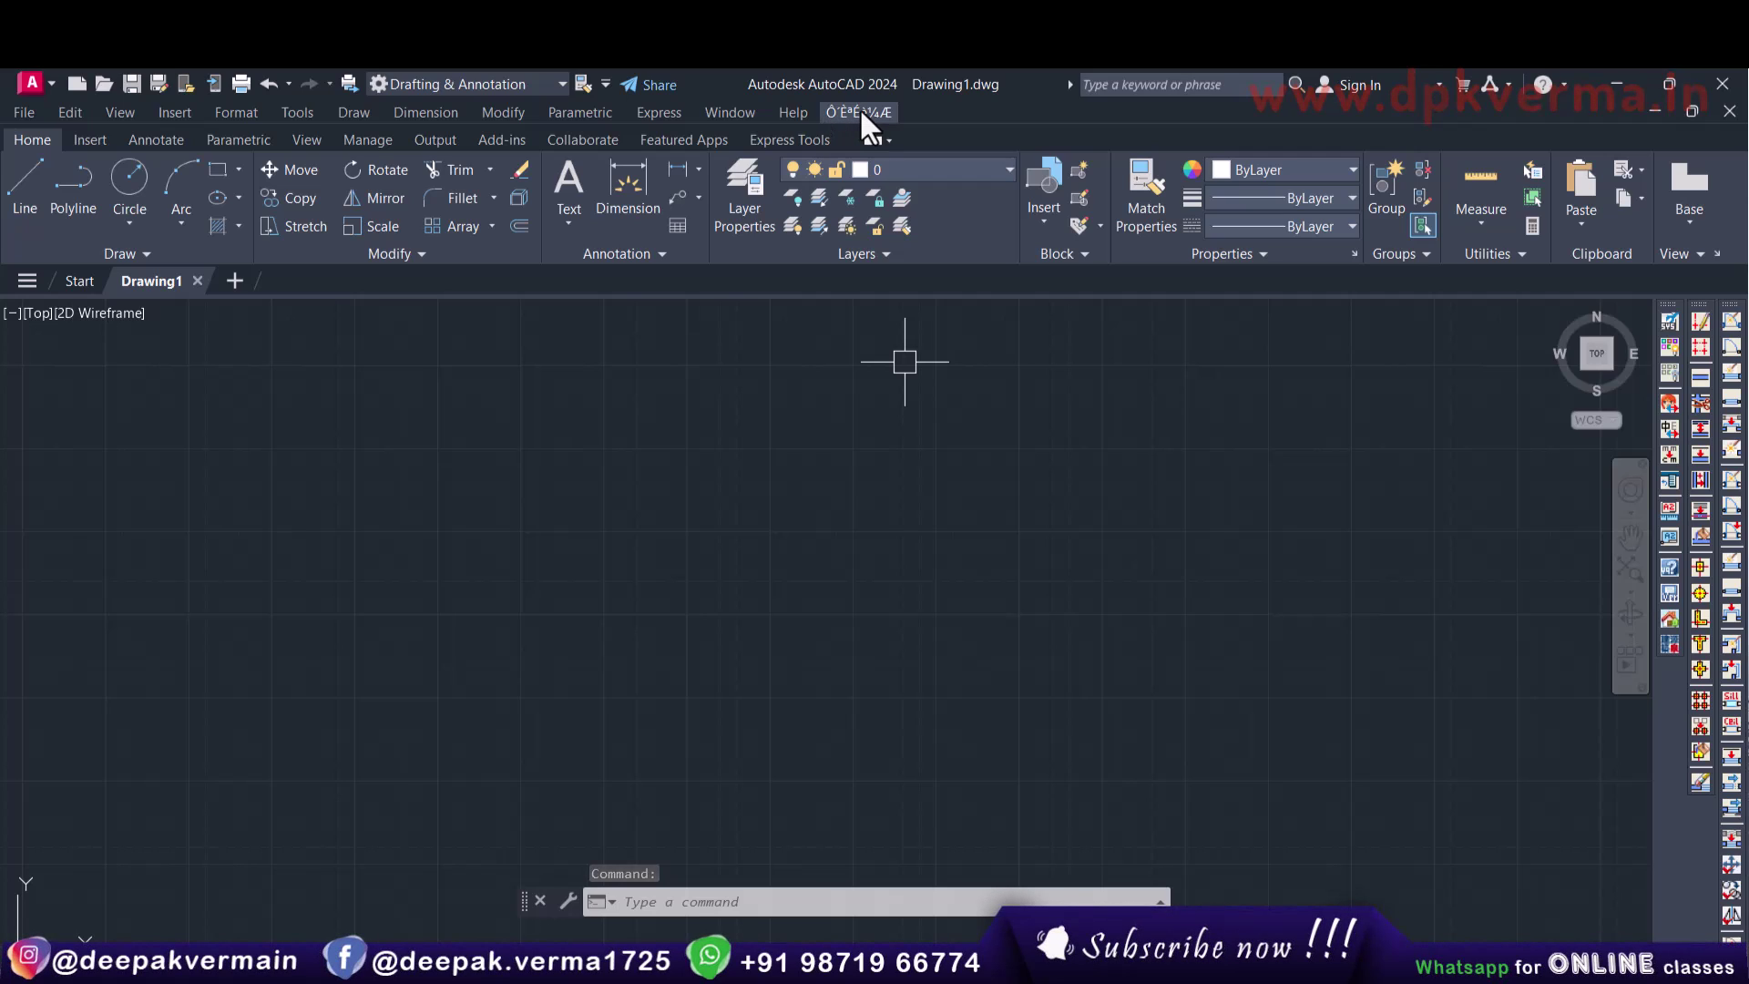
- Change LANGUAGE from 1 to 0 in YQArch's config.txt and save it
left_click(861, 111)
mouse_move(889, 138)
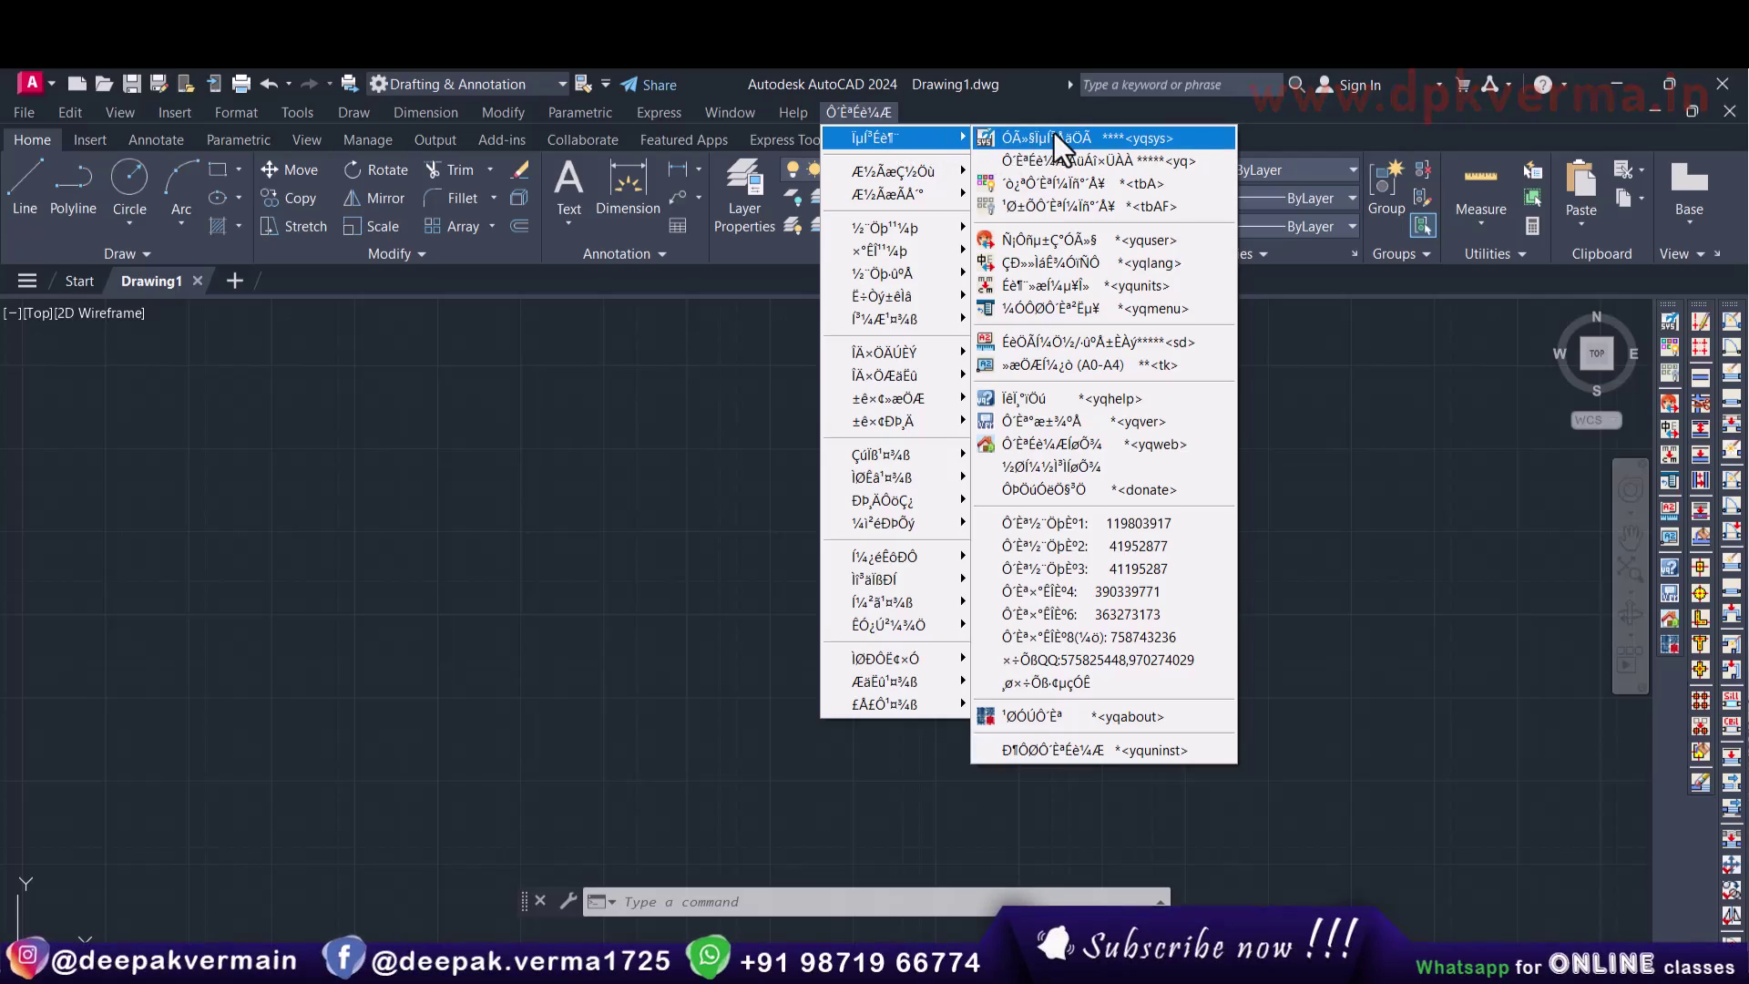
left_click(1053, 133)
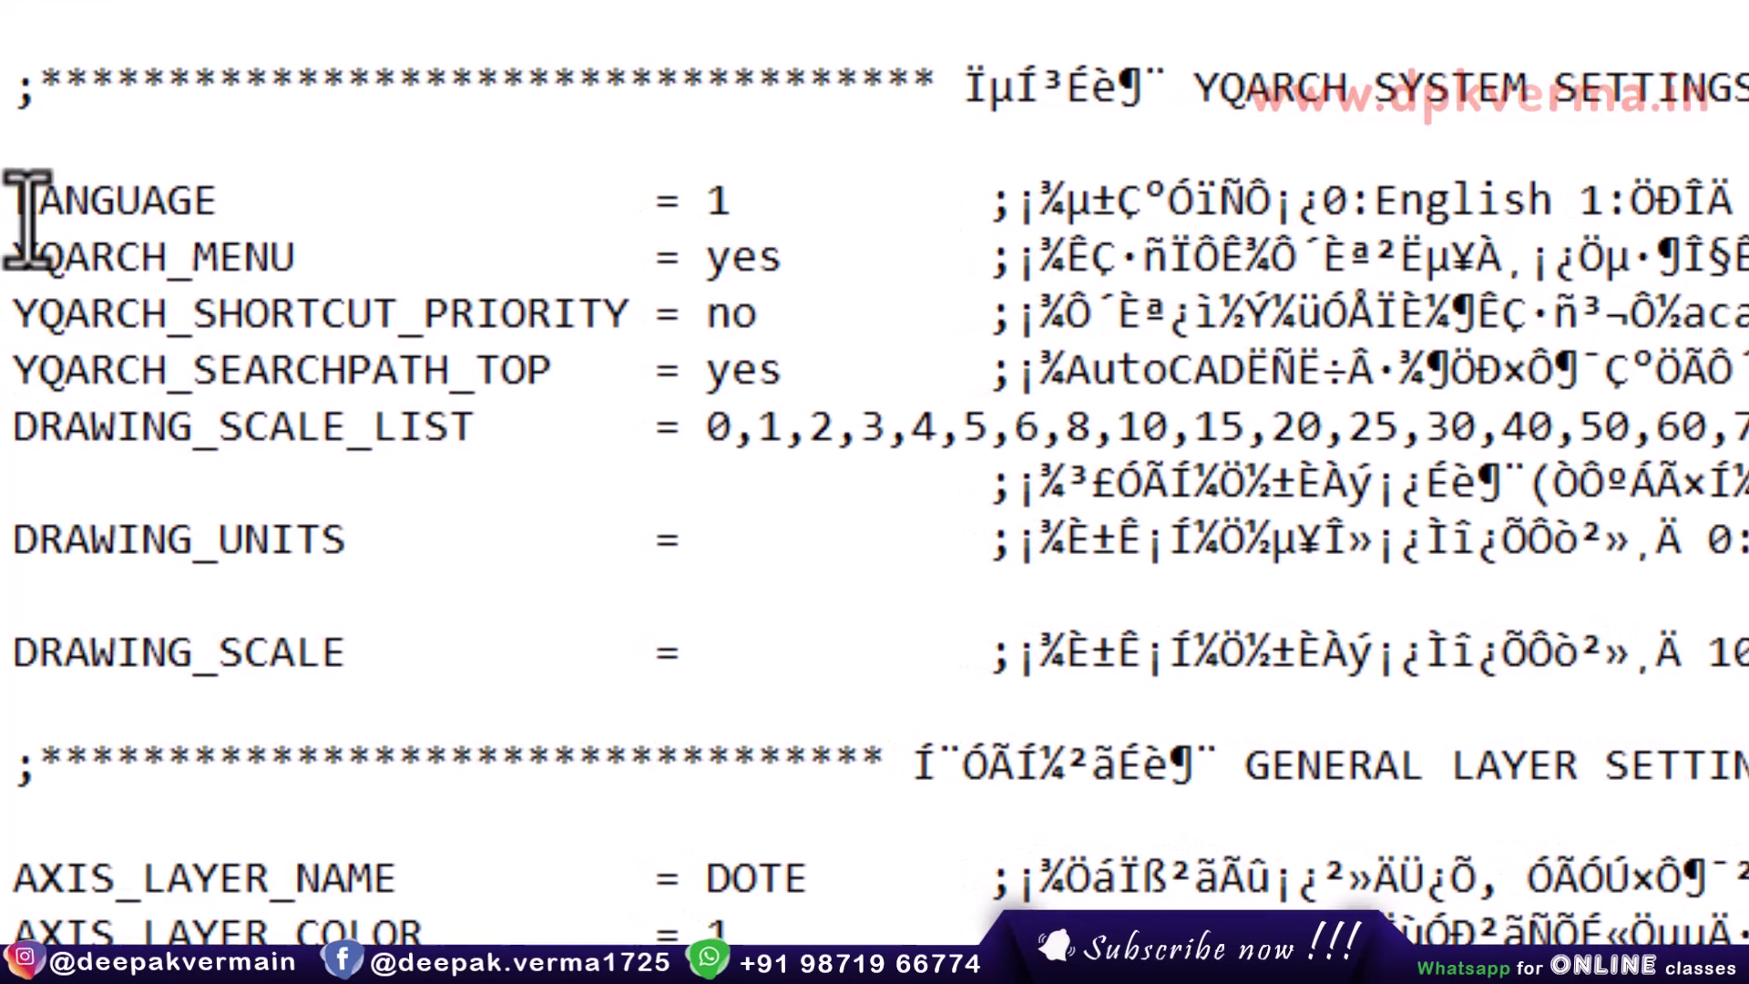
left_click_drag(13, 390, 55, 390)
left_click(215, 197)
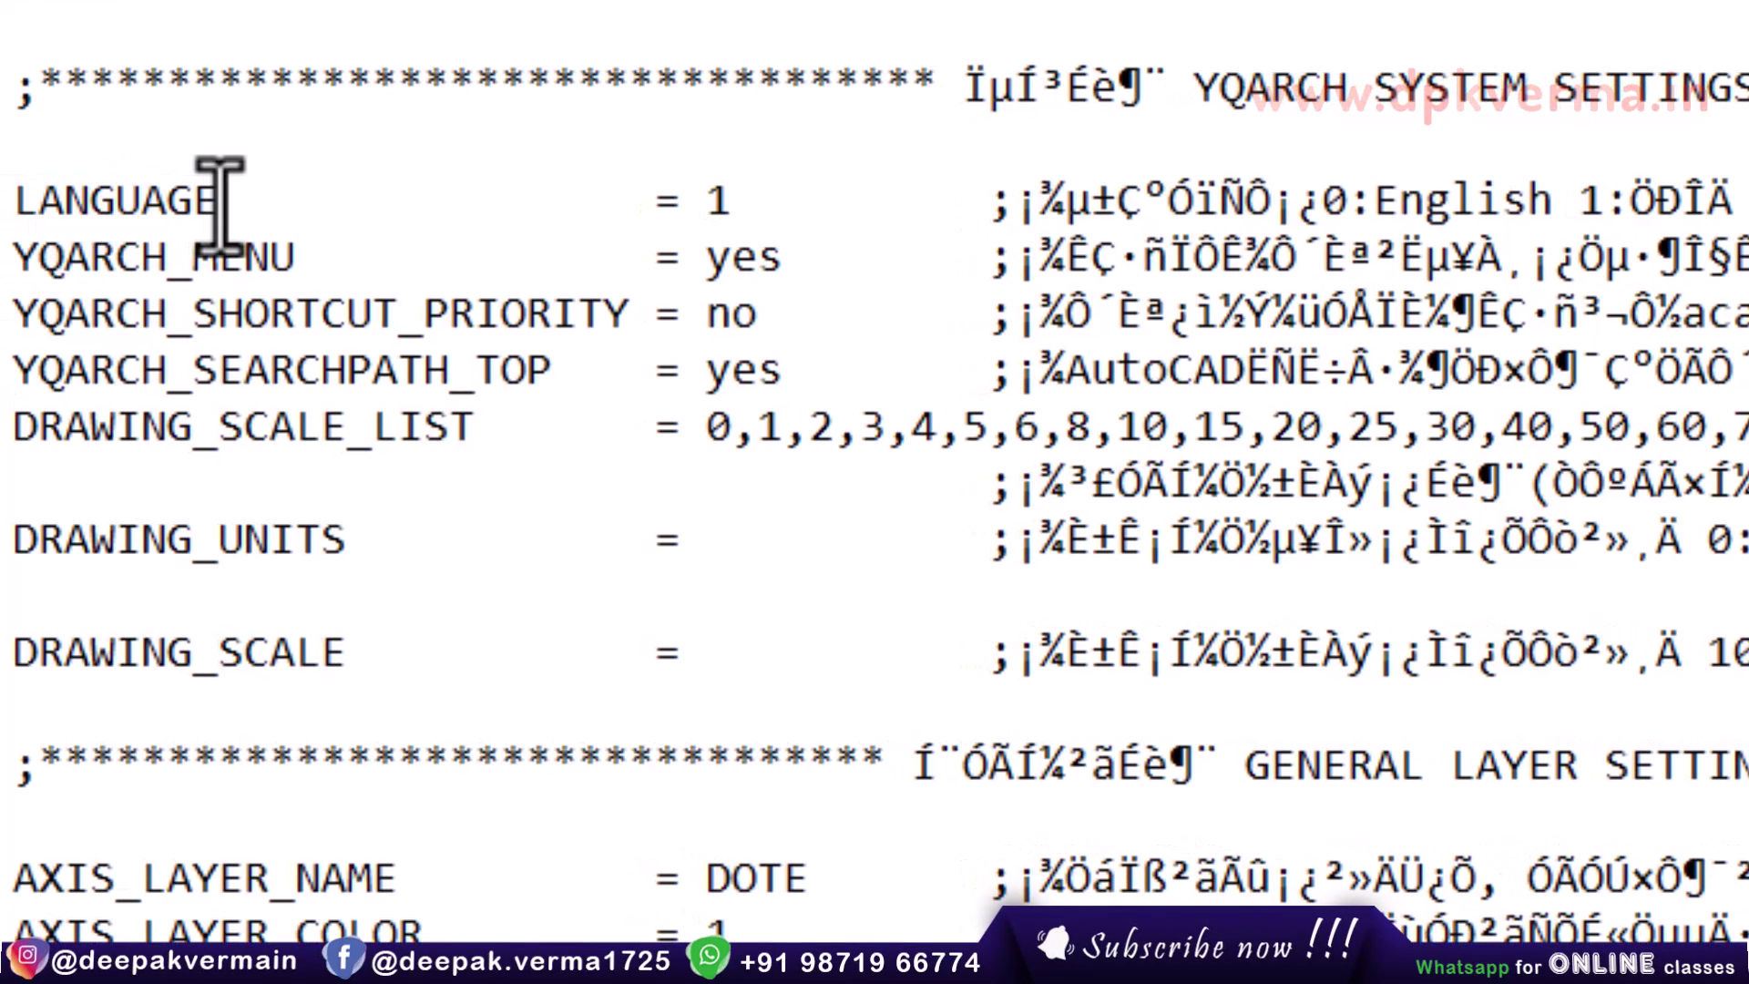
double_click(718, 199)
type("0")
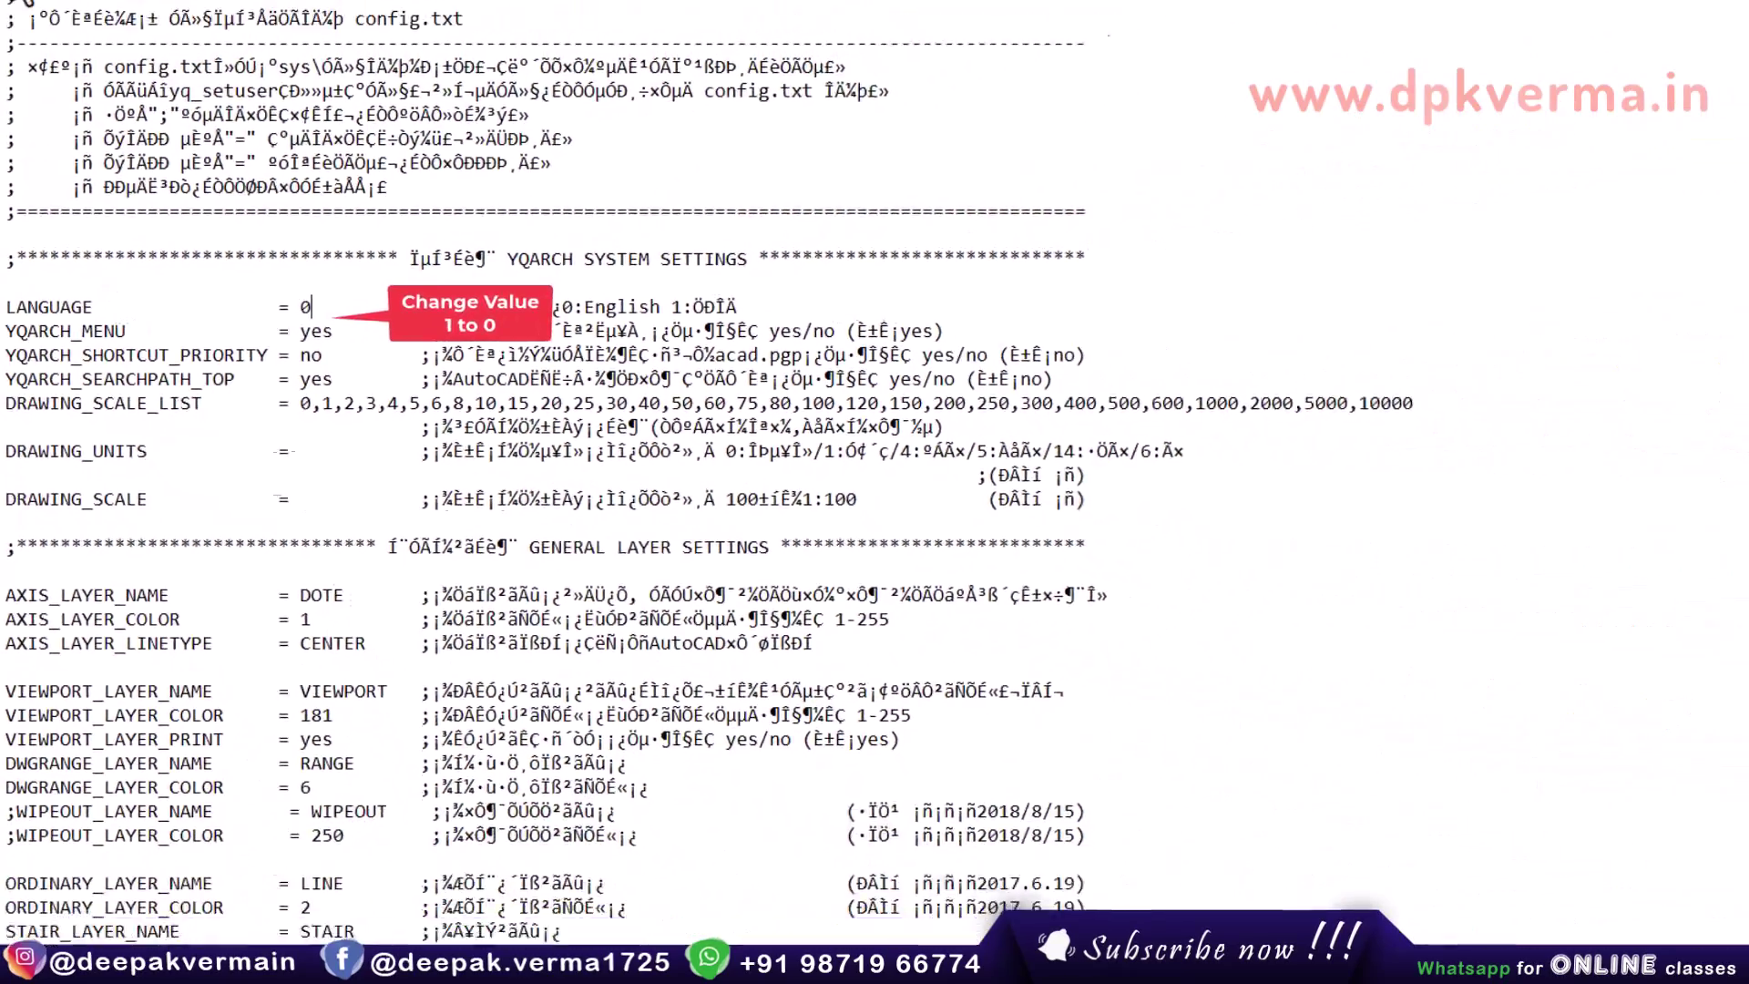
left_click(17, 37)
left_click(40, 128)
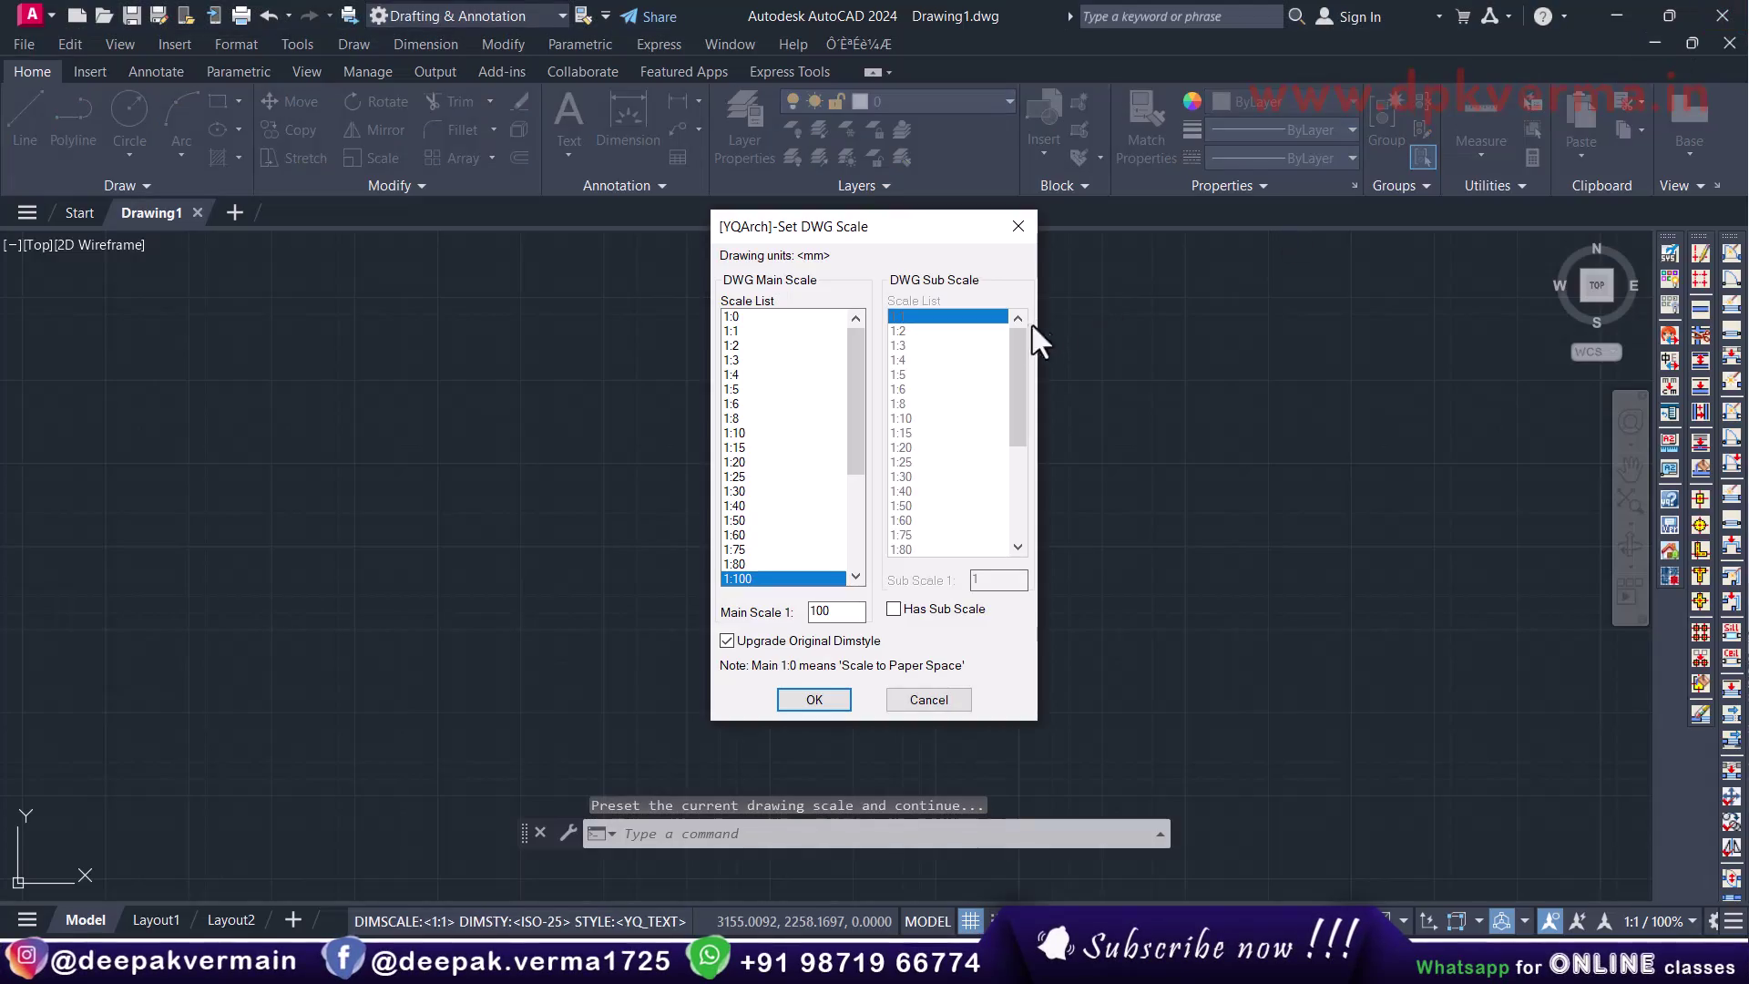
- Accept the 1:100 DWG scale and check the English YQARCH menu before dismissing it
left_click(823, 698)
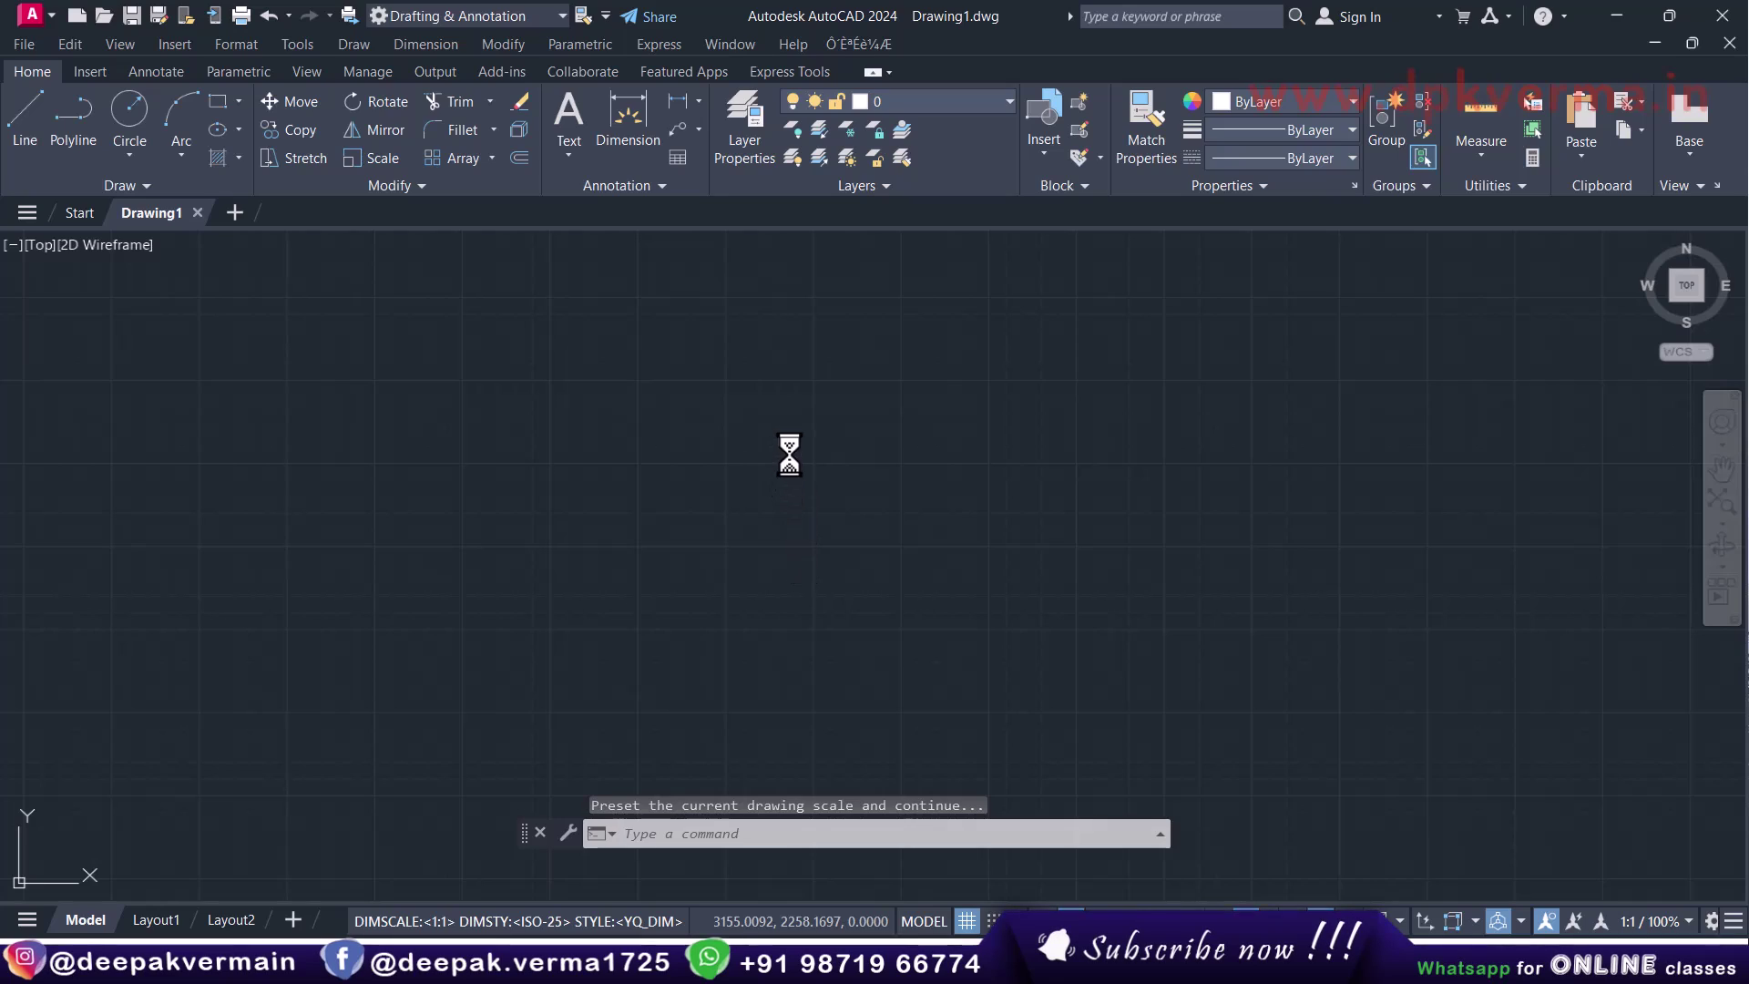
left_click(865, 44)
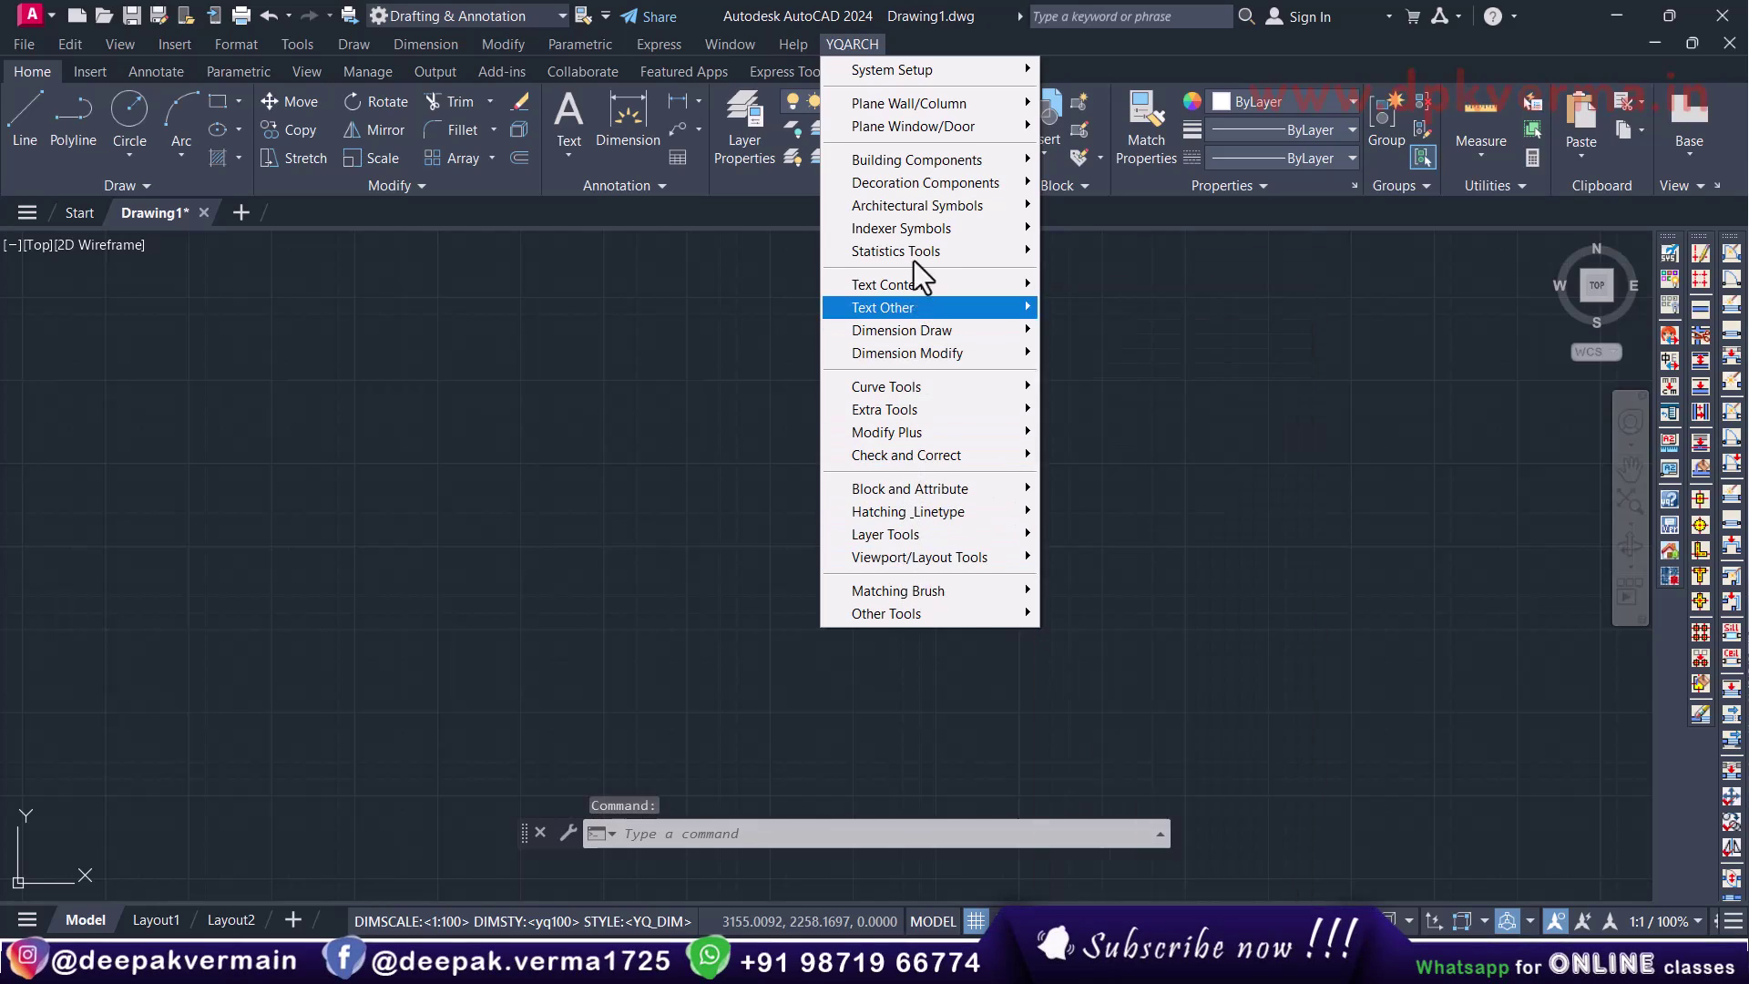
mouse_move(883, 308)
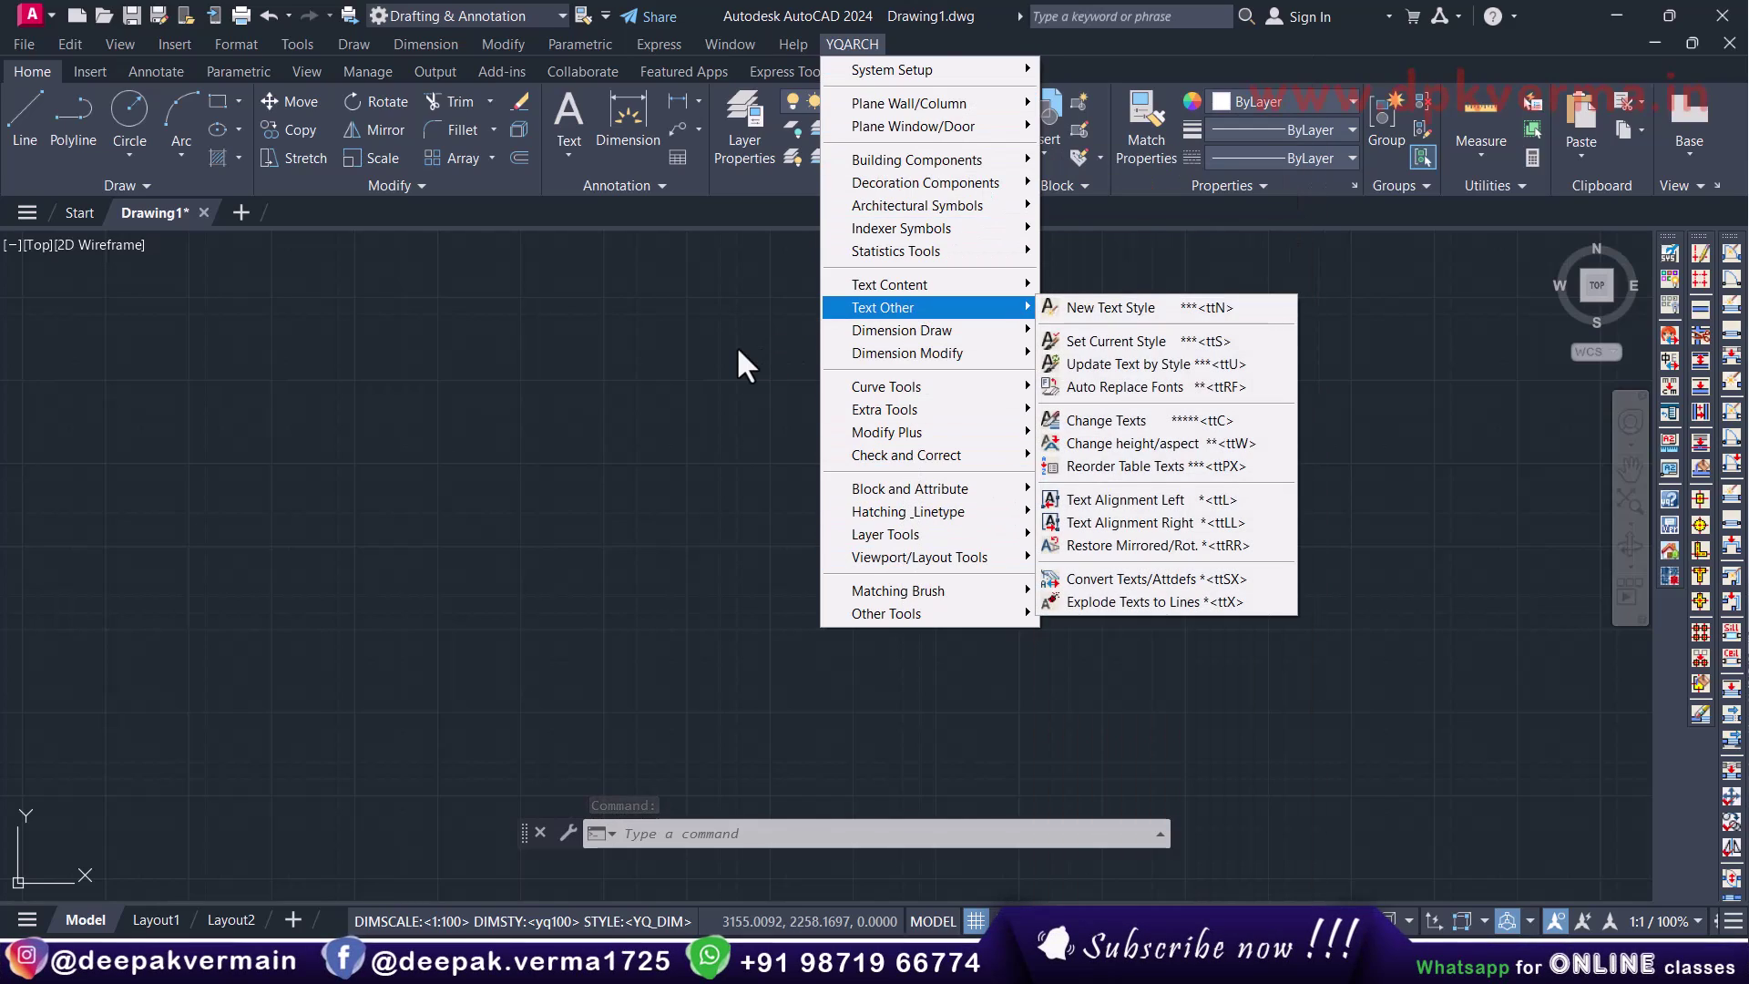
left_click(738, 348)
key("Escape")
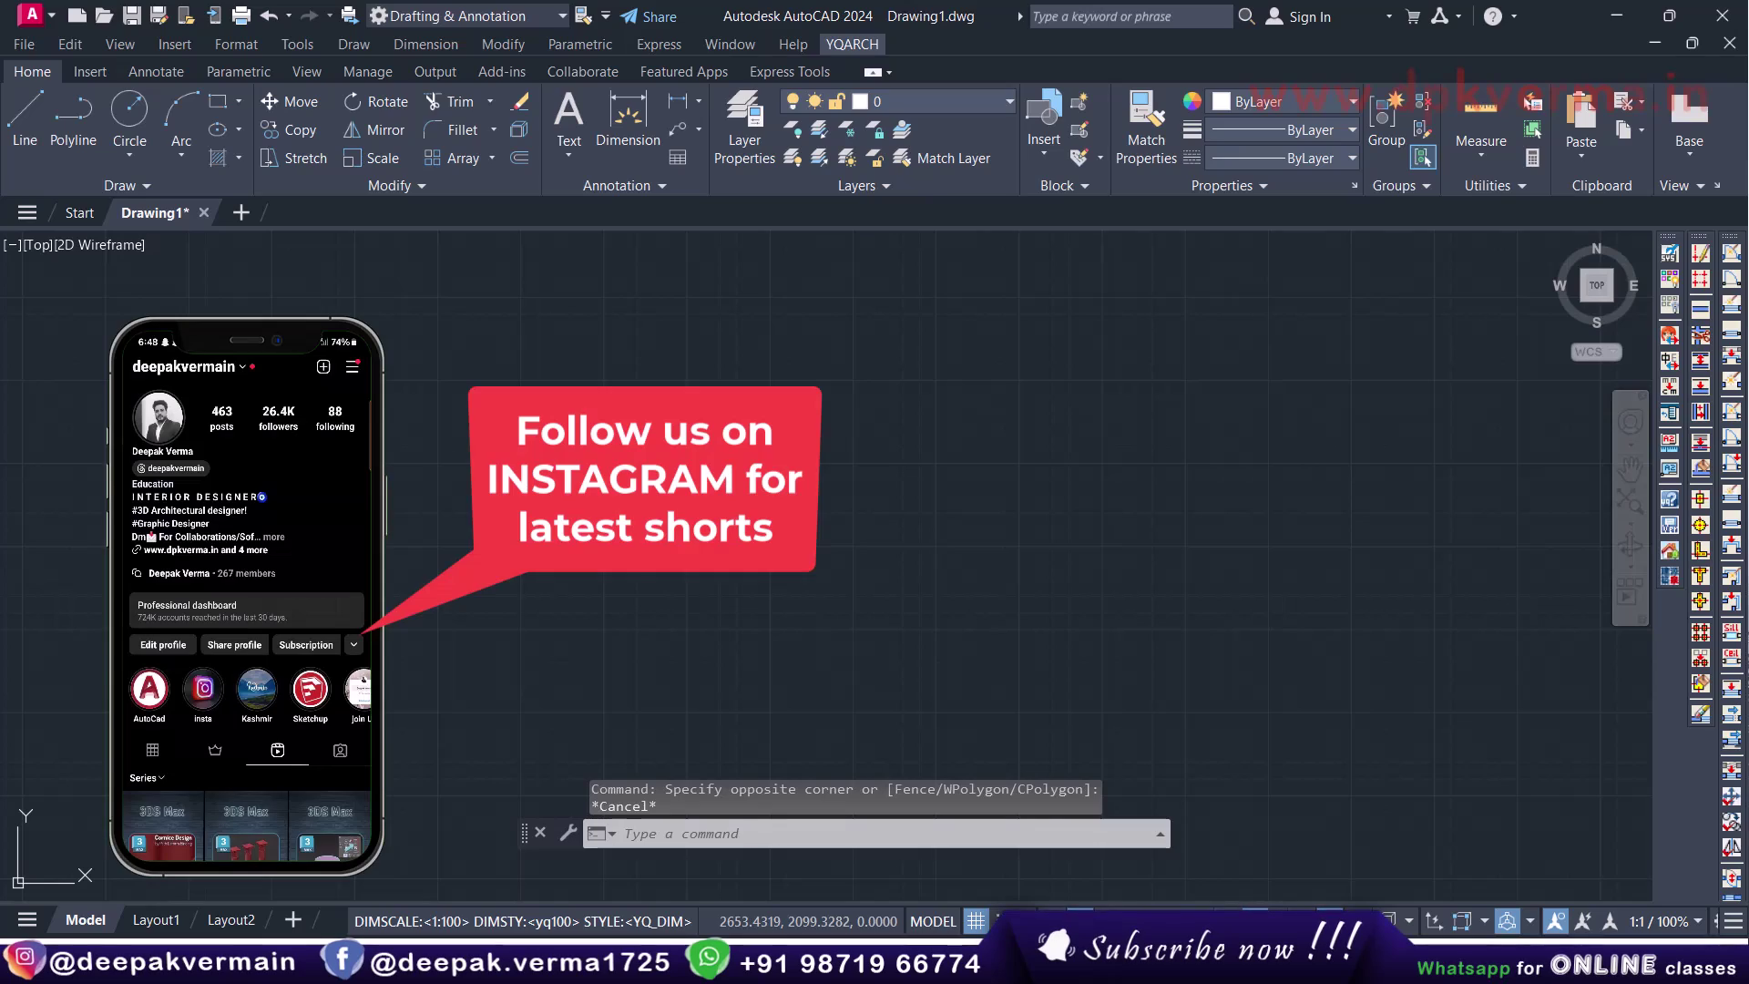